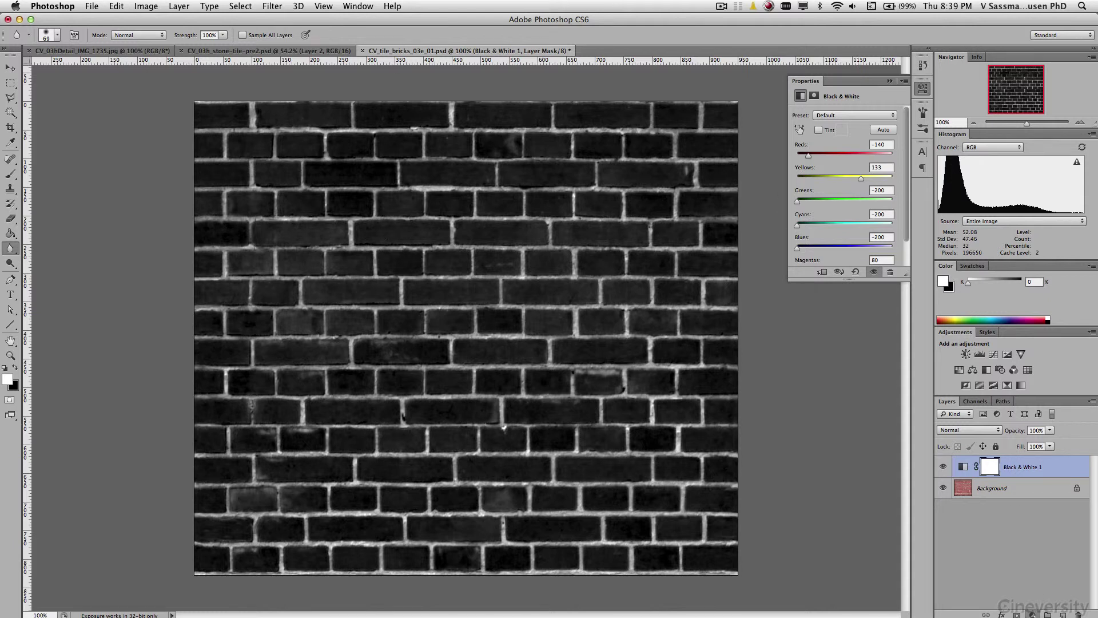
# Add a Curves adjustment layer that strengthens the black-and-white contrast, with a curve point at input 88, output 132.
pyautogui.click(992, 354)
pyautogui.moveTo(818, 221); pyautogui.dragTo(876, 222)
pyautogui.moveTo(855, 180); pyautogui.dragTo(843, 176)
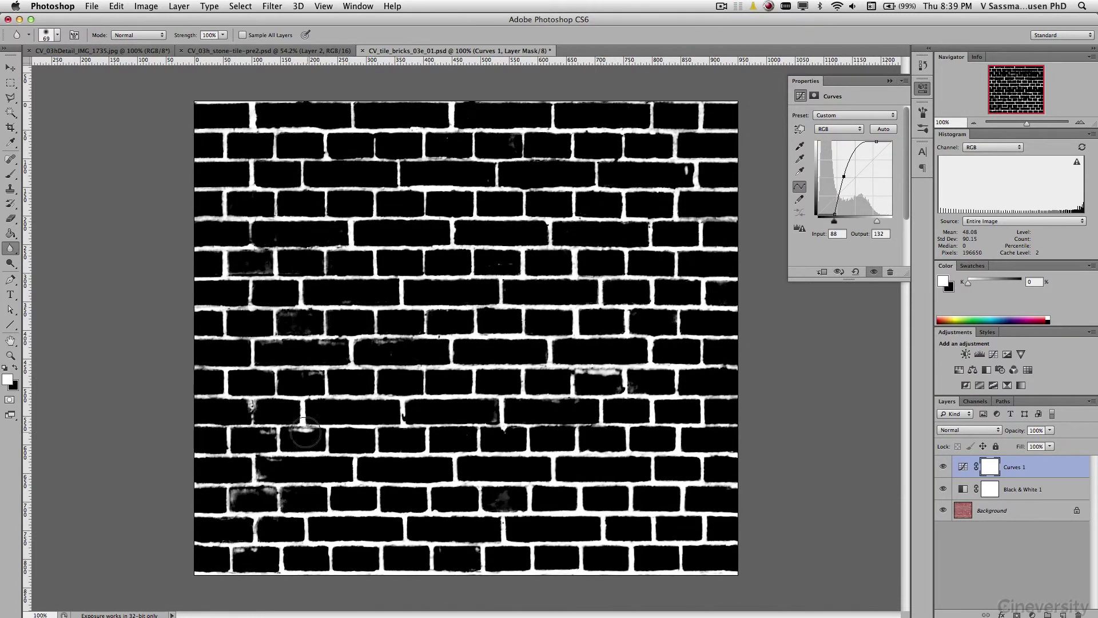
# Hide the Curves 1 and Black & White 1 layers and place a duplicate of the Background layer on top of the stack.
pyautogui.moveTo(945, 492); pyautogui.dragTo(943, 466)
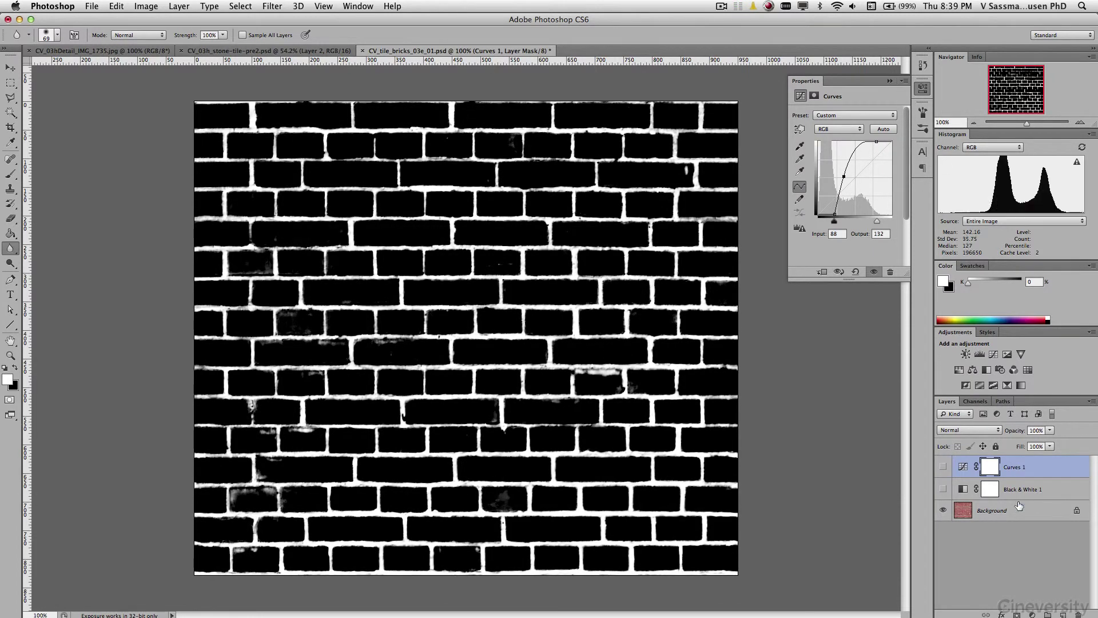
pyautogui.moveTo(1022, 517); pyautogui.dragTo(1031, 465)
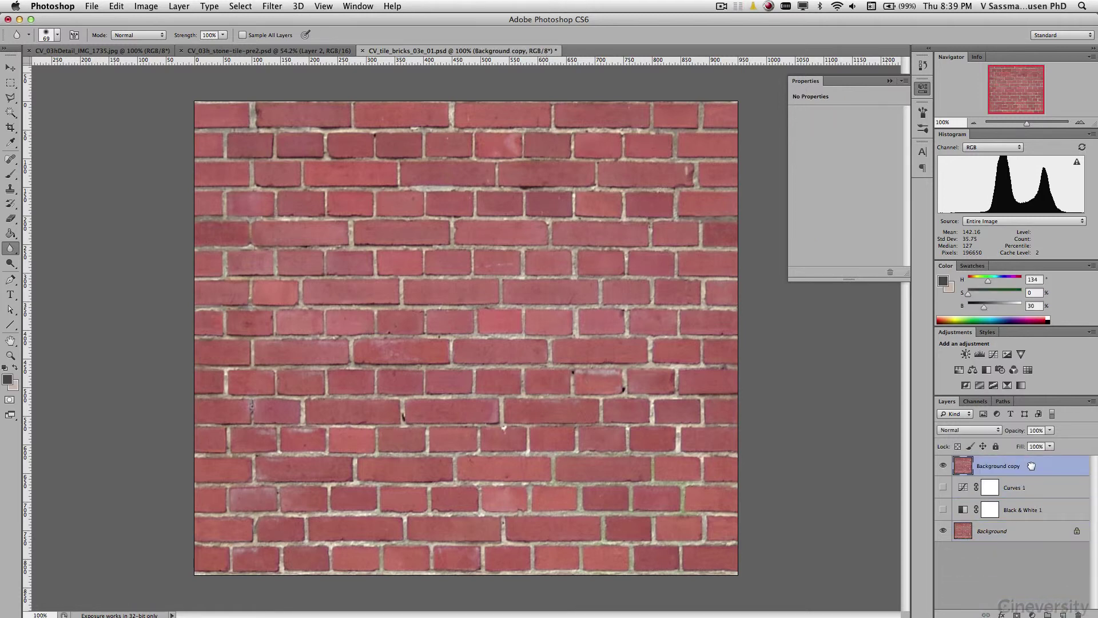
# Start a Color Range selection with fuzziness 0, sampling one brick and adding the colours of several other bricks.
pyautogui.click(239, 7)
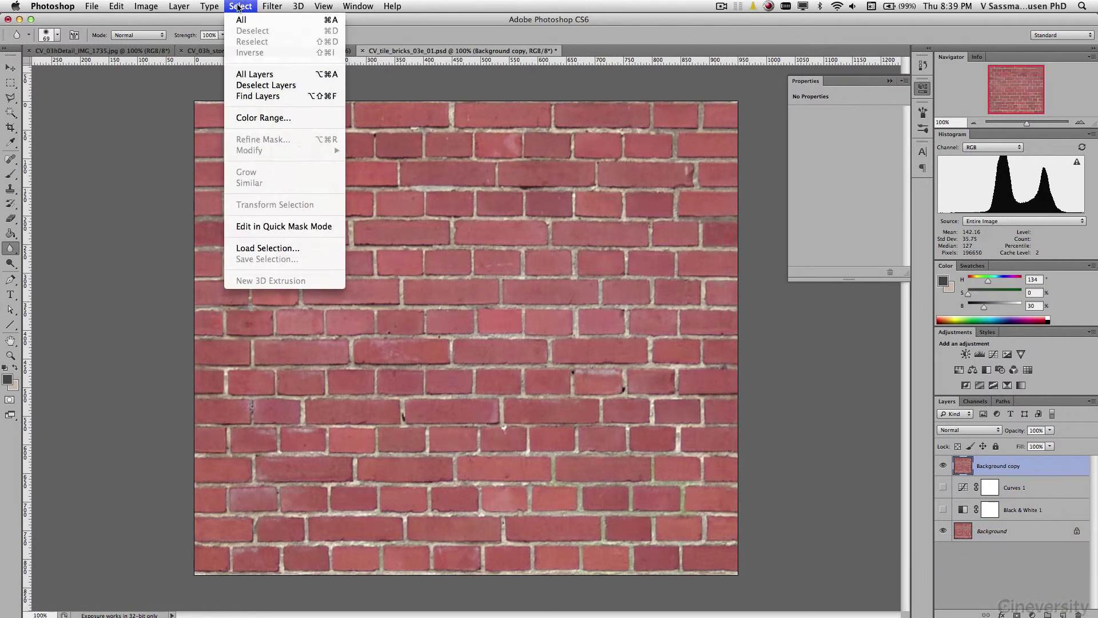
pyautogui.click(265, 120)
pyautogui.moveTo(910, 260); pyautogui.dragTo(821, 259)
pyautogui.click(499, 315)
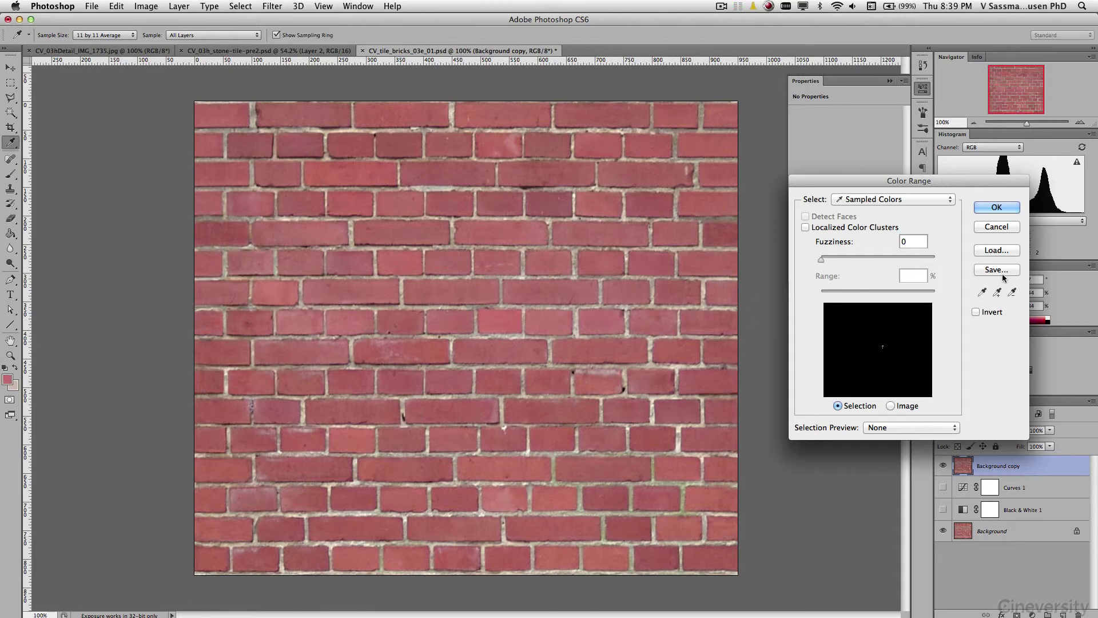
pyautogui.click(997, 291)
pyautogui.moveTo(698, 414); pyautogui.dragTo(691, 421)
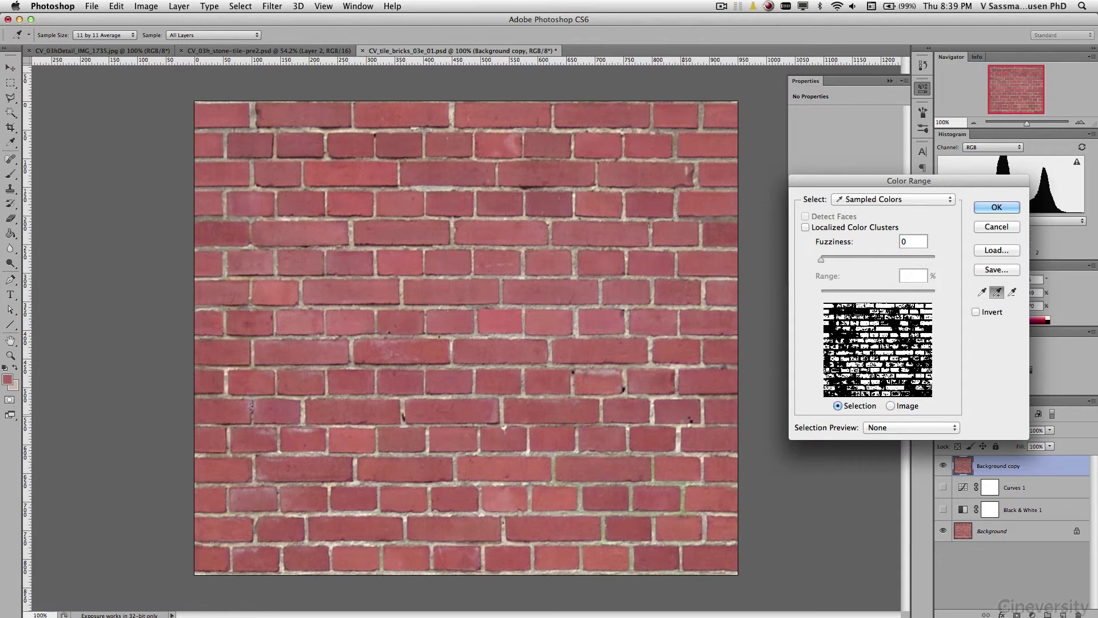
pyautogui.click(298, 197)
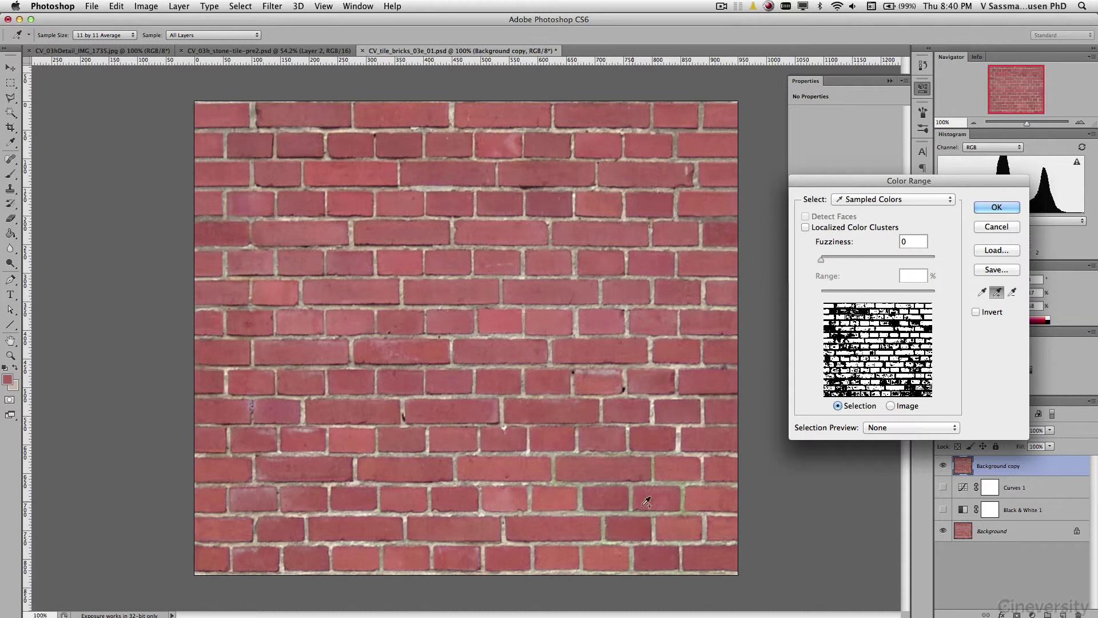
pyautogui.click(661, 563)
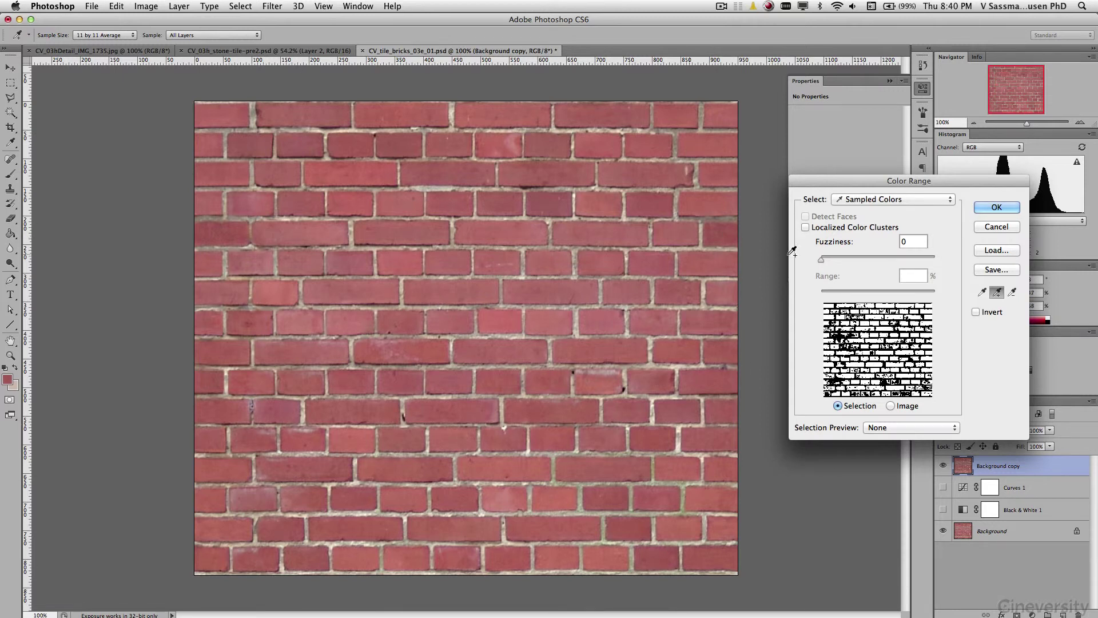
# Raise the Color Range fuzziness to 59 with a Grayscale selection preview and accept the brick selection.
pyautogui.moveTo(822, 262)
pyautogui.mouseDown()
pyautogui.moveTo(871, 260)
pyautogui.moveTo(840, 267)
pyautogui.mouseUp()
pyautogui.click(911, 427)
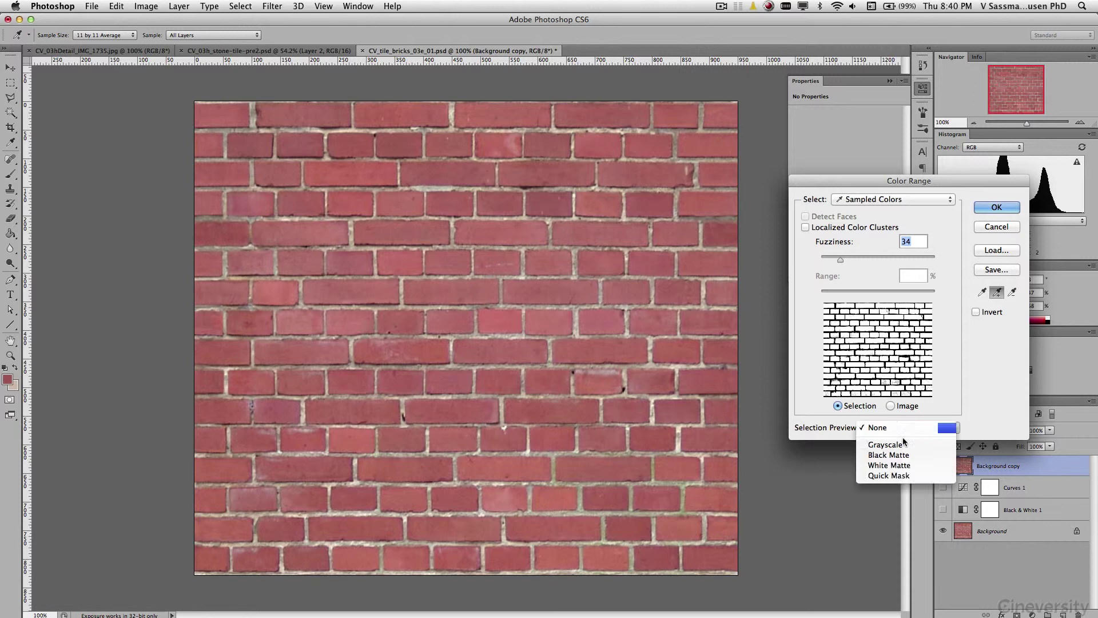
pyautogui.click(892, 445)
pyautogui.moveTo(840, 258)
pyautogui.mouseDown()
pyautogui.moveTo(866, 258)
pyautogui.moveTo(839, 260)
pyautogui.moveTo(855, 260)
pyautogui.mouseUp()
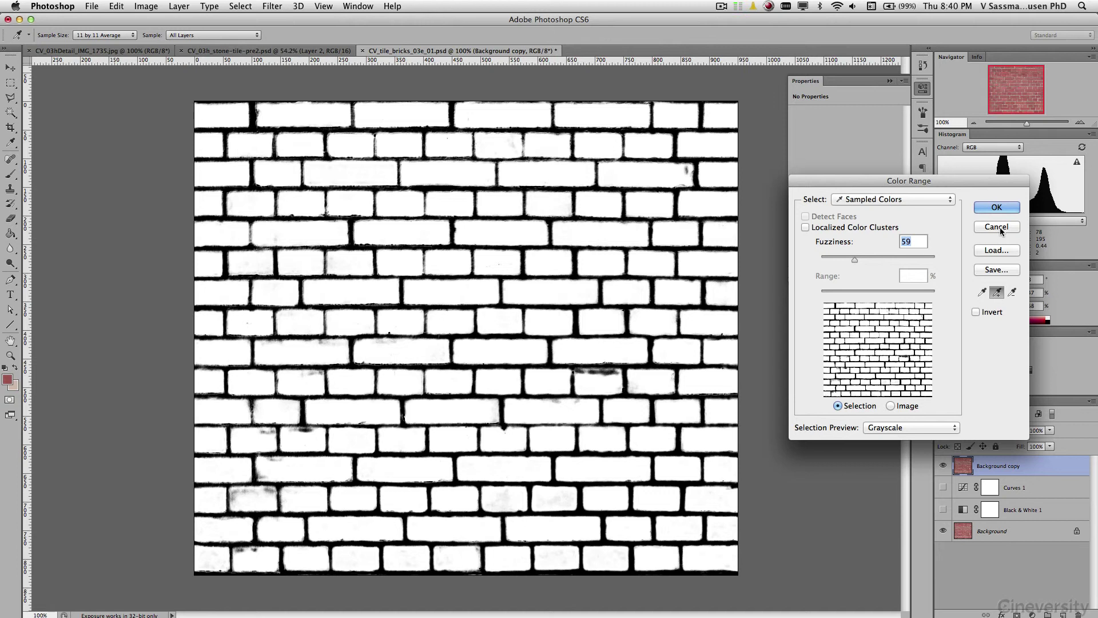
pyautogui.click(996, 207)
# Add a layer mask to Background copy from the brick selection and hide the Background layer.
pyautogui.press('r')
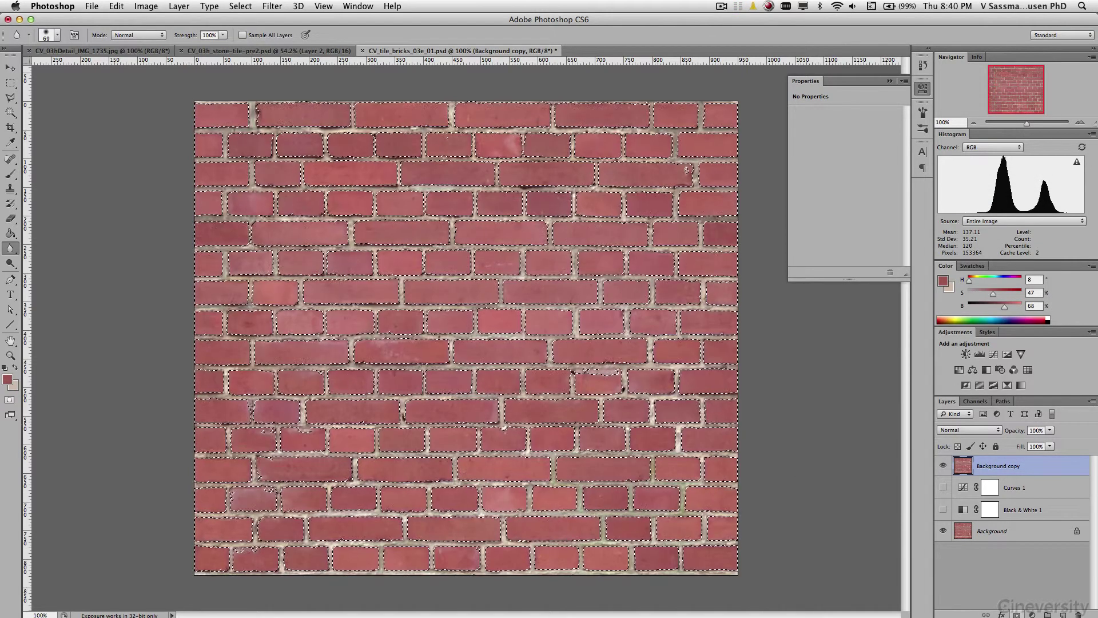
pyautogui.click(1016, 613)
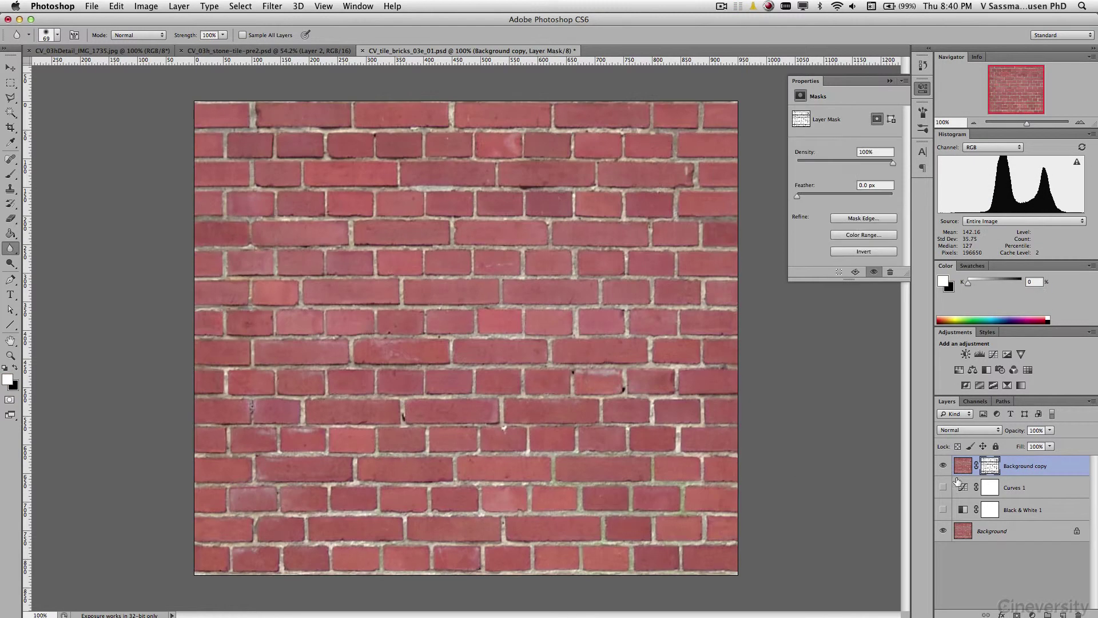
pyautogui.click(943, 531)
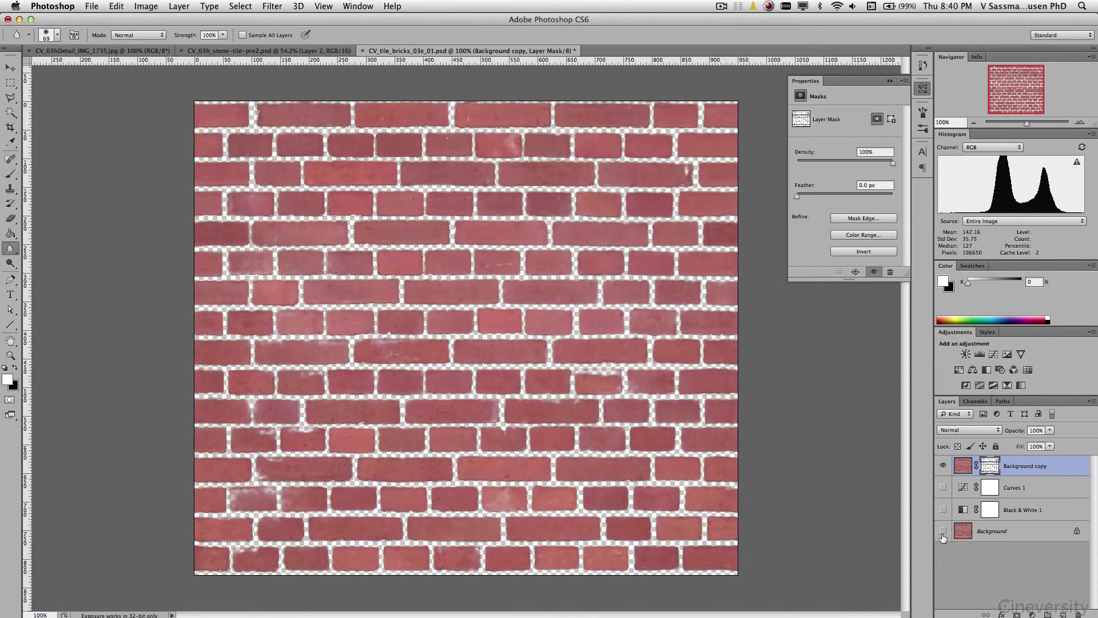
# Load the Background copy layer's mask as a selection and invert it in Quick Mask mode.
pyautogui.keyDown('super'); pyautogui.click(989, 468); pyautogui.keyUp('super')
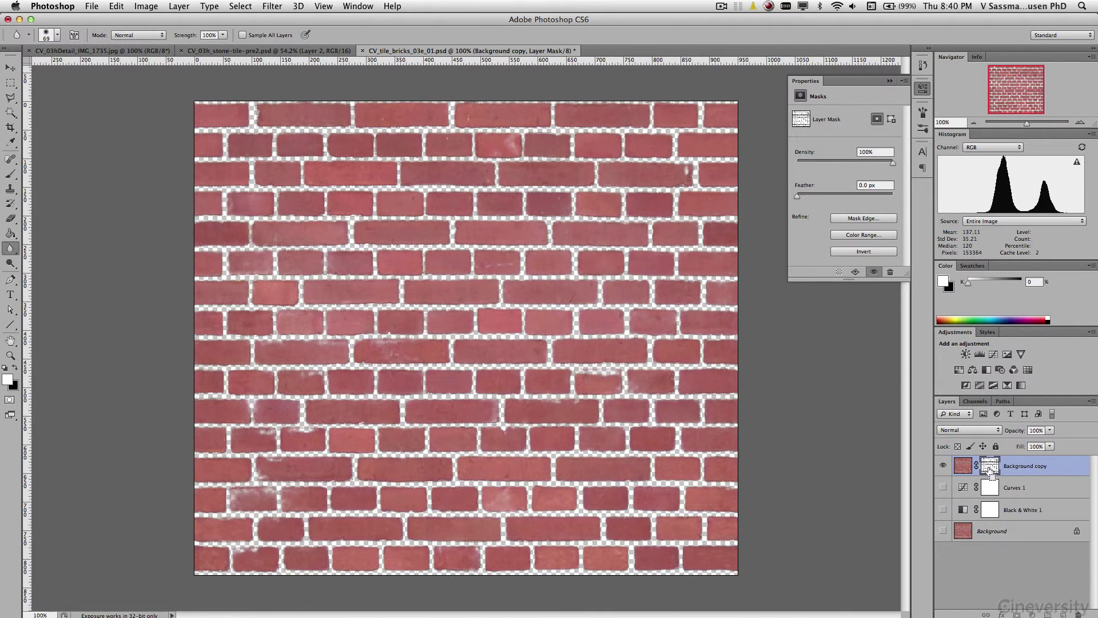
pyautogui.click(10, 399)
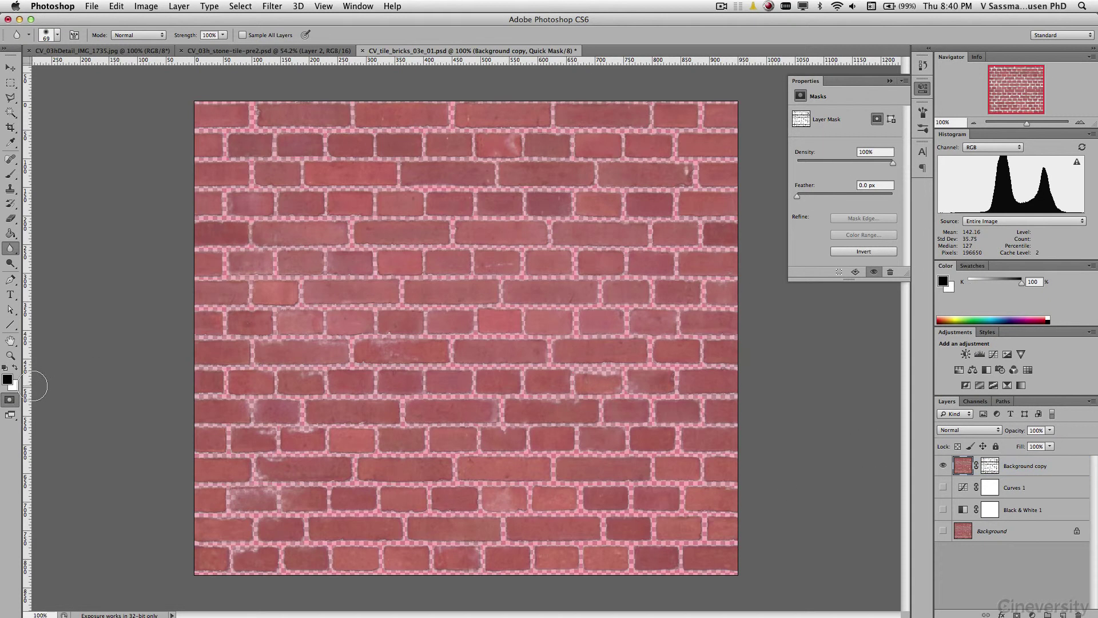
pyautogui.press('super+i')
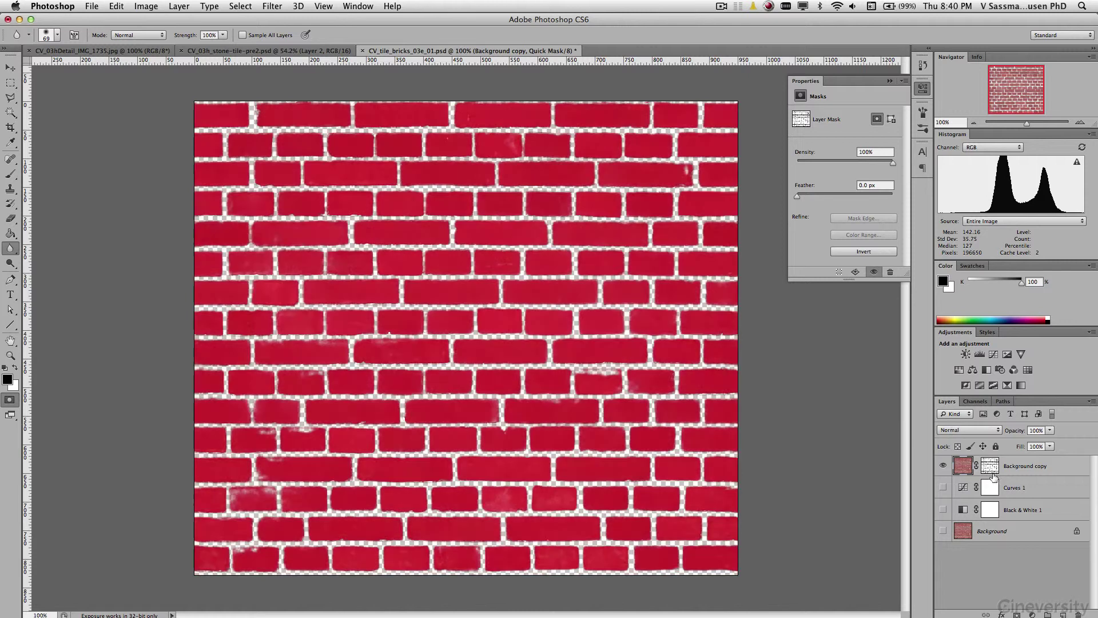
# Show the Background layer for reference, paint black over the pale patches on the bricks in the Quick Mask, and hide Background again.
pyautogui.press('b')
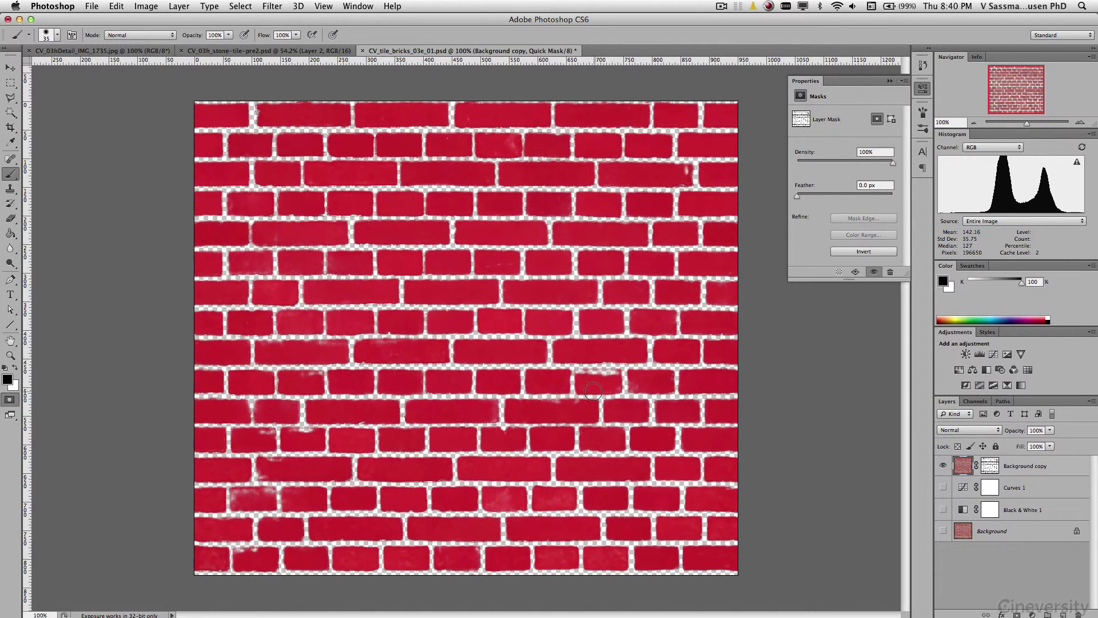
pyautogui.moveTo(593, 392); pyautogui.dragTo(597, 379)
pyautogui.click(942, 531)
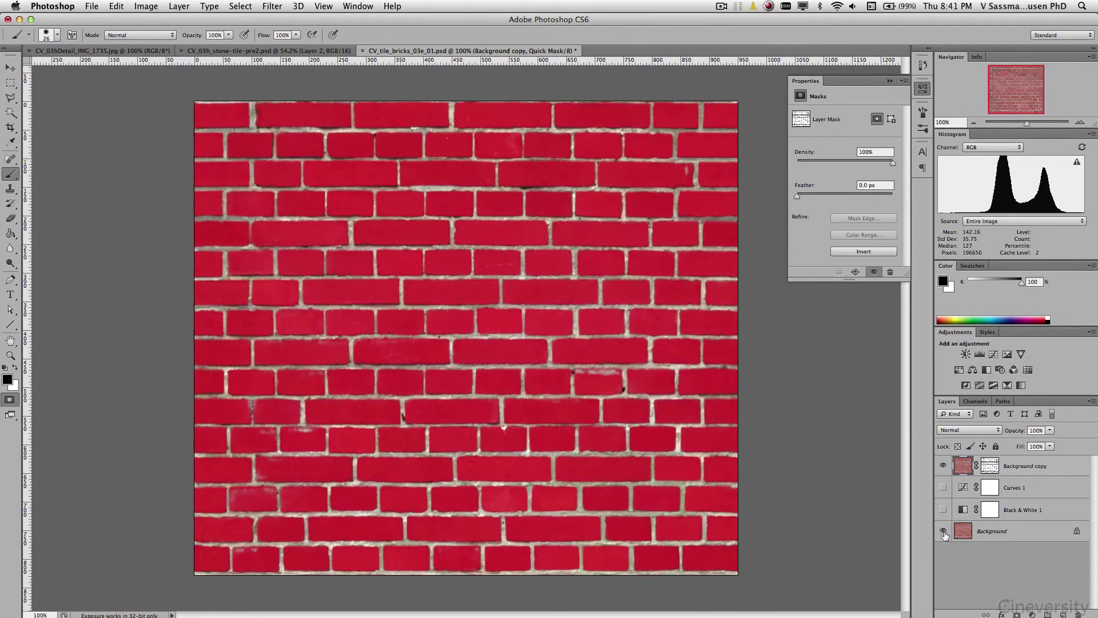
pyautogui.press('super+plus')
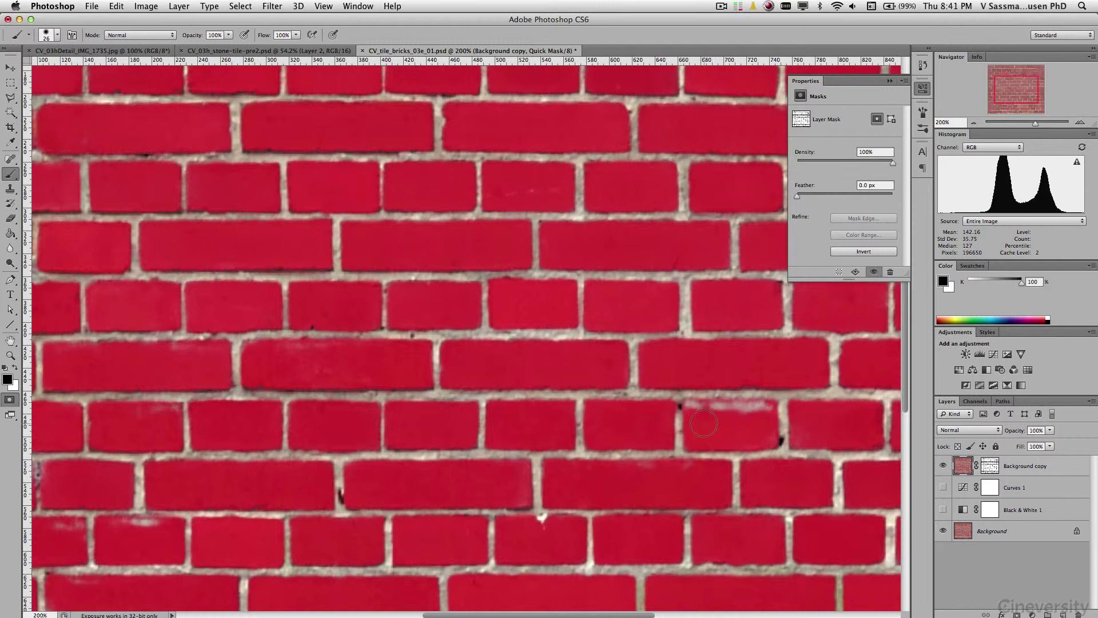
pyautogui.moveTo(711, 432)
pyautogui.mouseDown()
pyautogui.moveTo(689, 406)
pyautogui.moveTo(762, 406)
pyautogui.mouseUp()
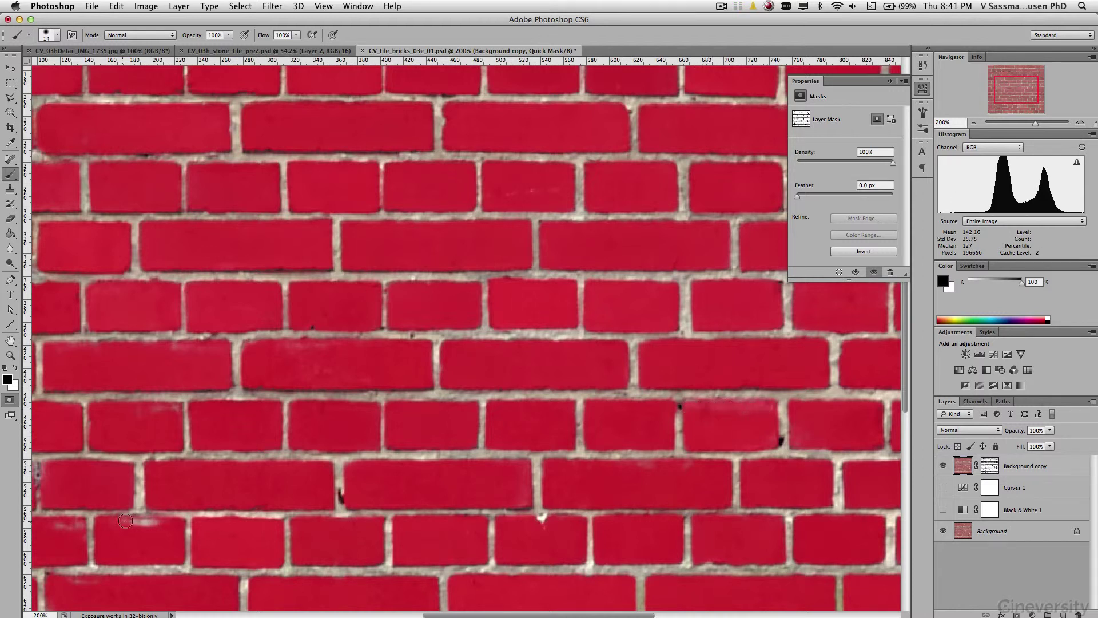
pyautogui.moveTo(125, 521); pyautogui.dragTo(159, 522)
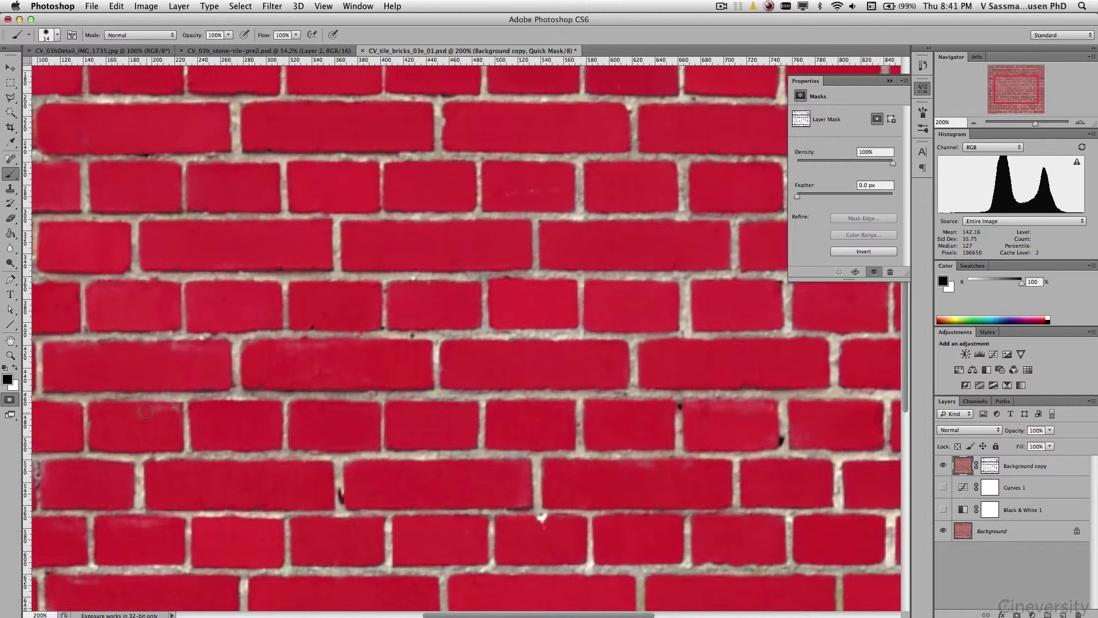
pyautogui.click(974, 123)
pyautogui.click(973, 123)
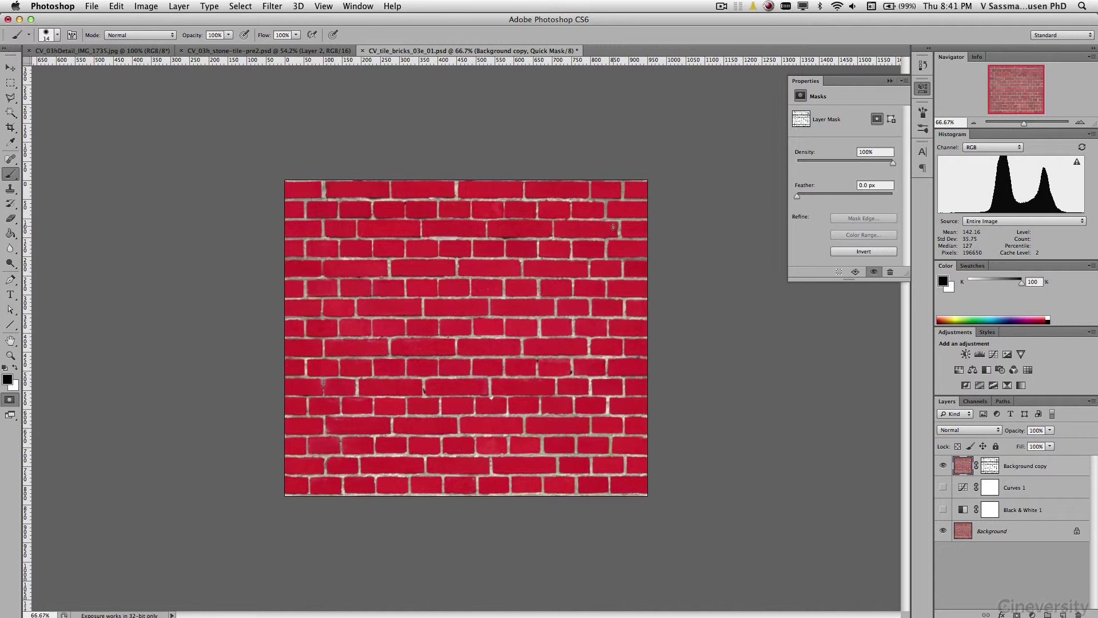
pyautogui.click(943, 532)
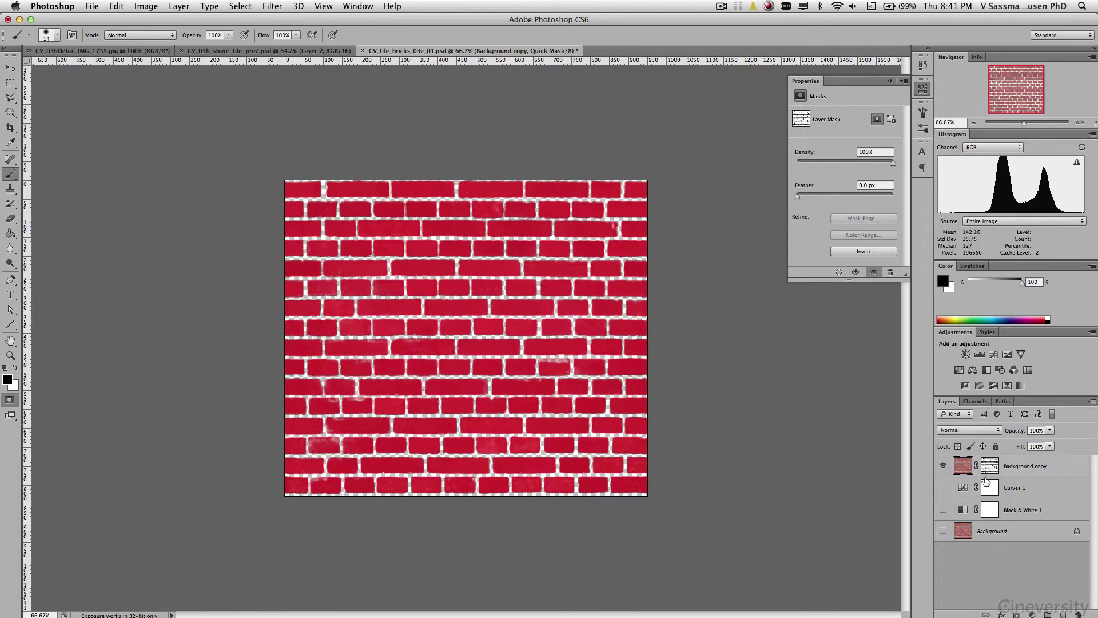
# Leave Quick Mask mode and save the mortar selection as a new channel named "select color1".
pyautogui.press('q')
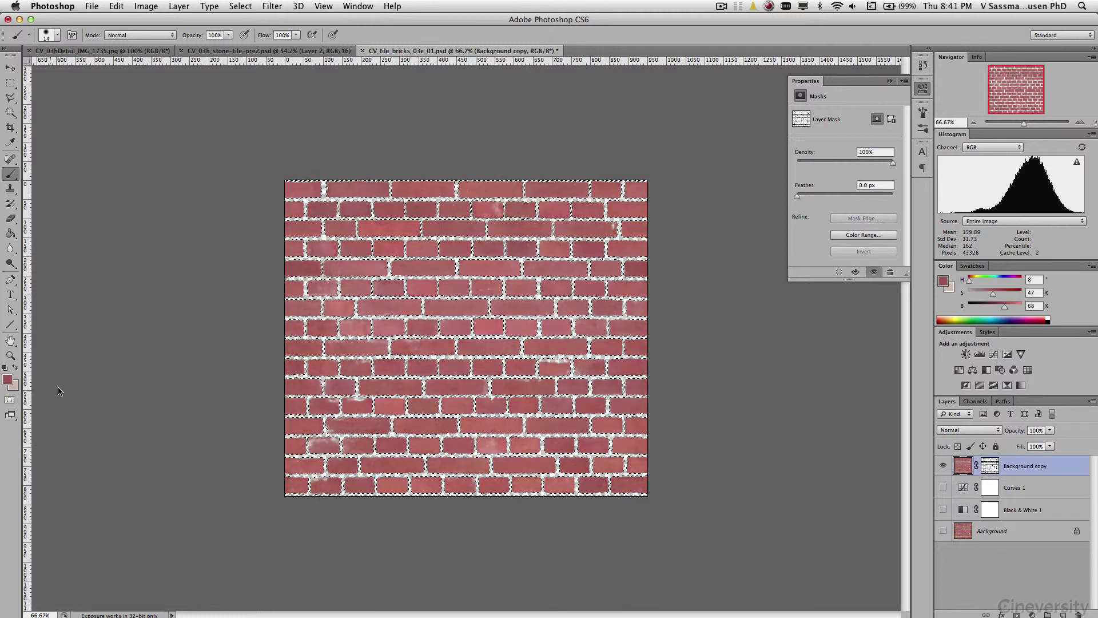
pyautogui.click(240, 5)
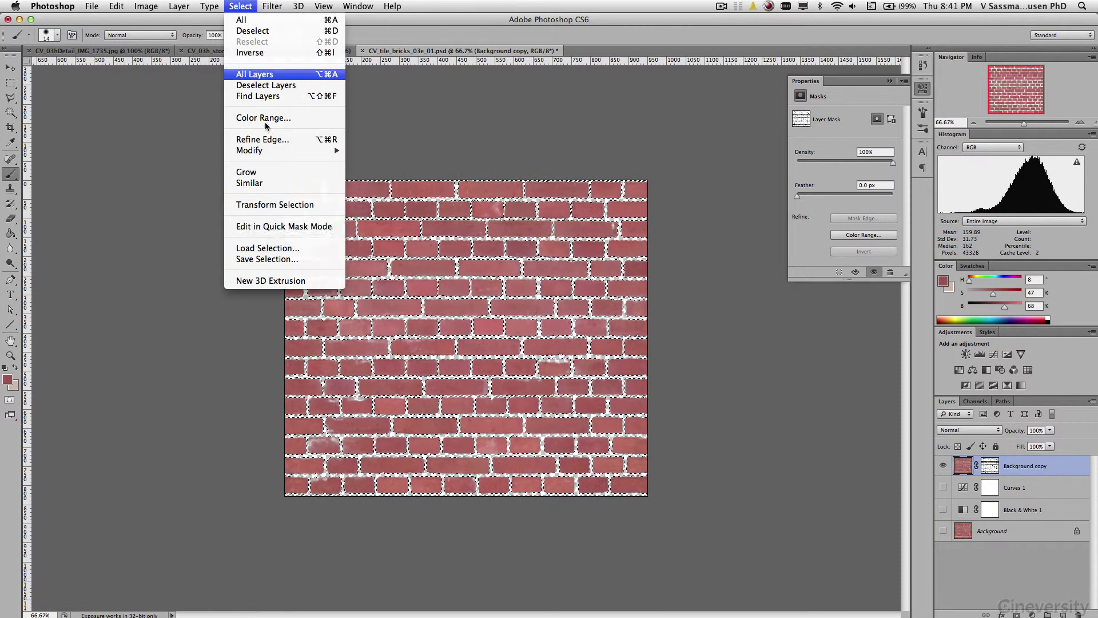
pyautogui.click(257, 262)
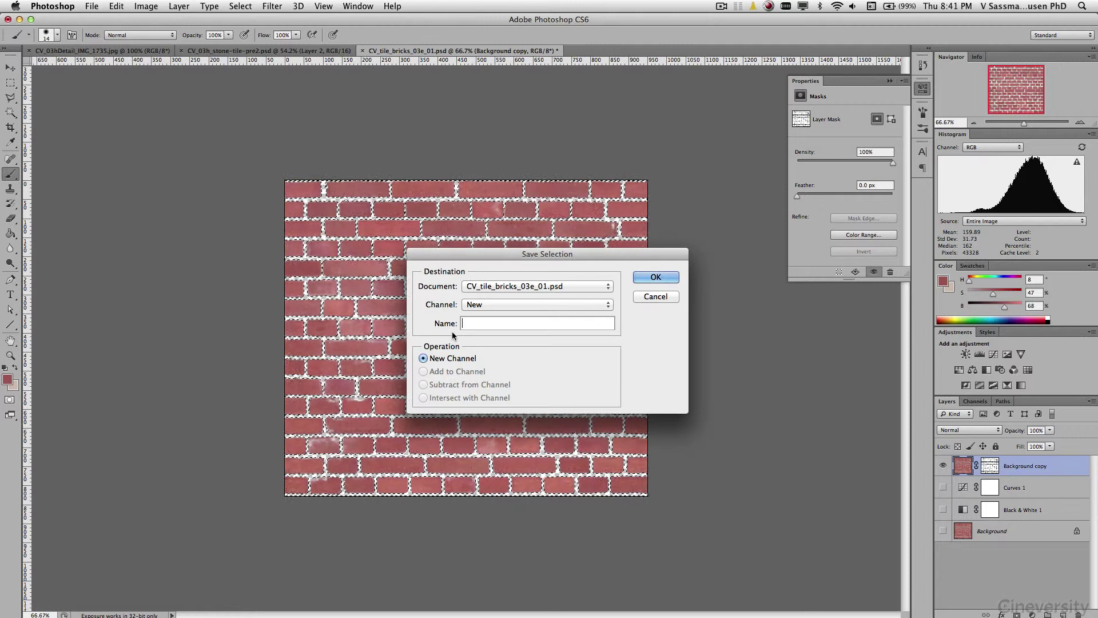
pyautogui.write('select color1')
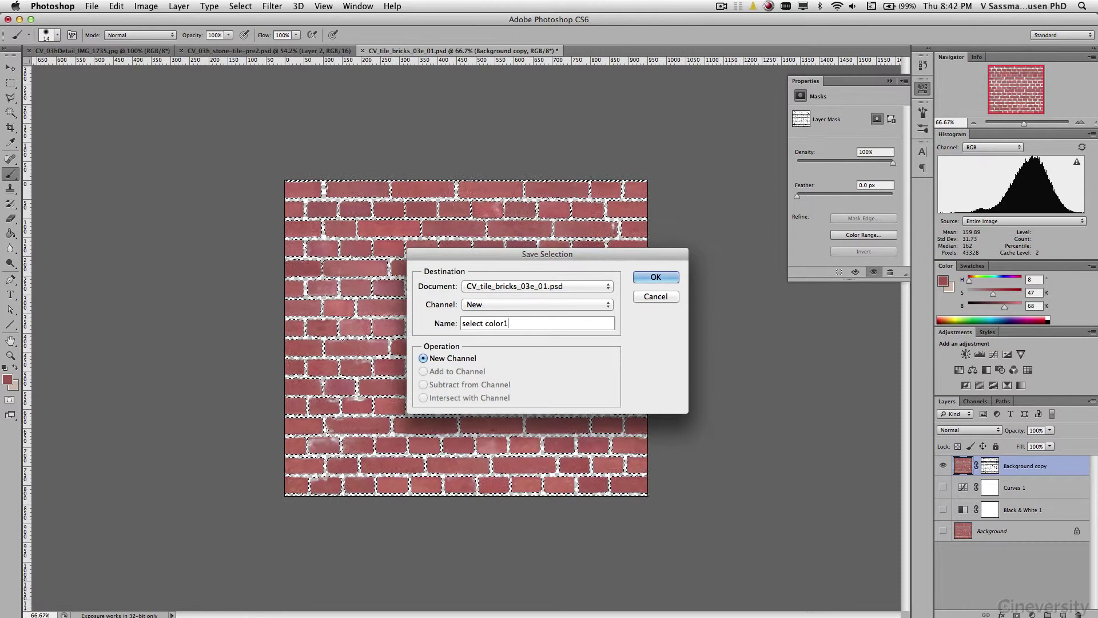
pyautogui.click(651, 277)
# Display only the select color1 channel at 100% and make black the foreground colour.
pyautogui.click(978, 404)
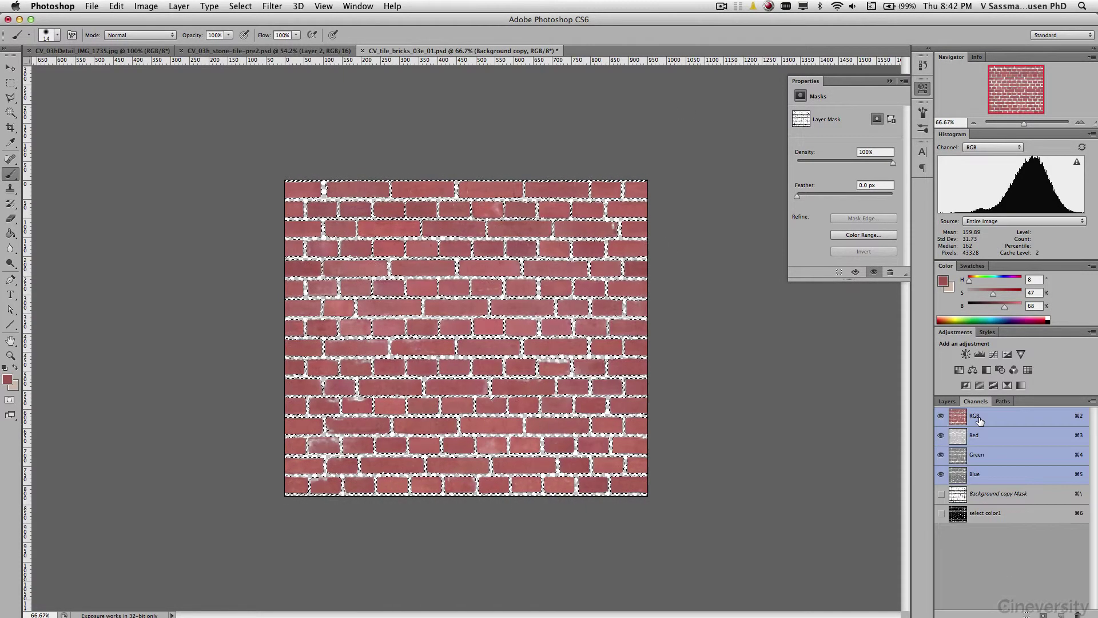
pyautogui.click(967, 513)
pyautogui.click(1079, 123)
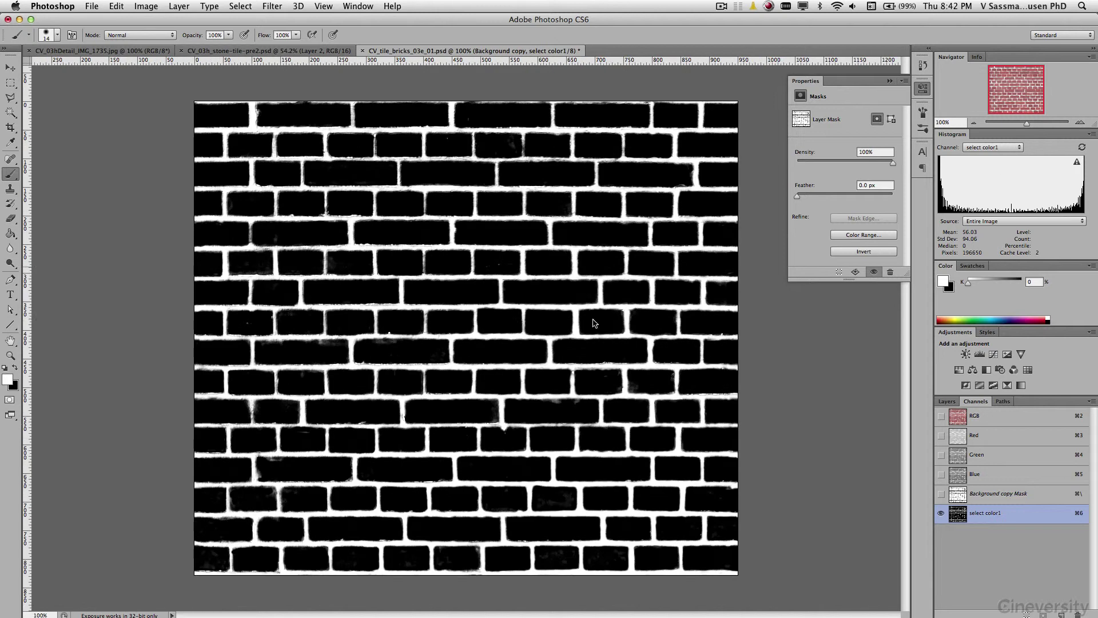
pyautogui.press('x')
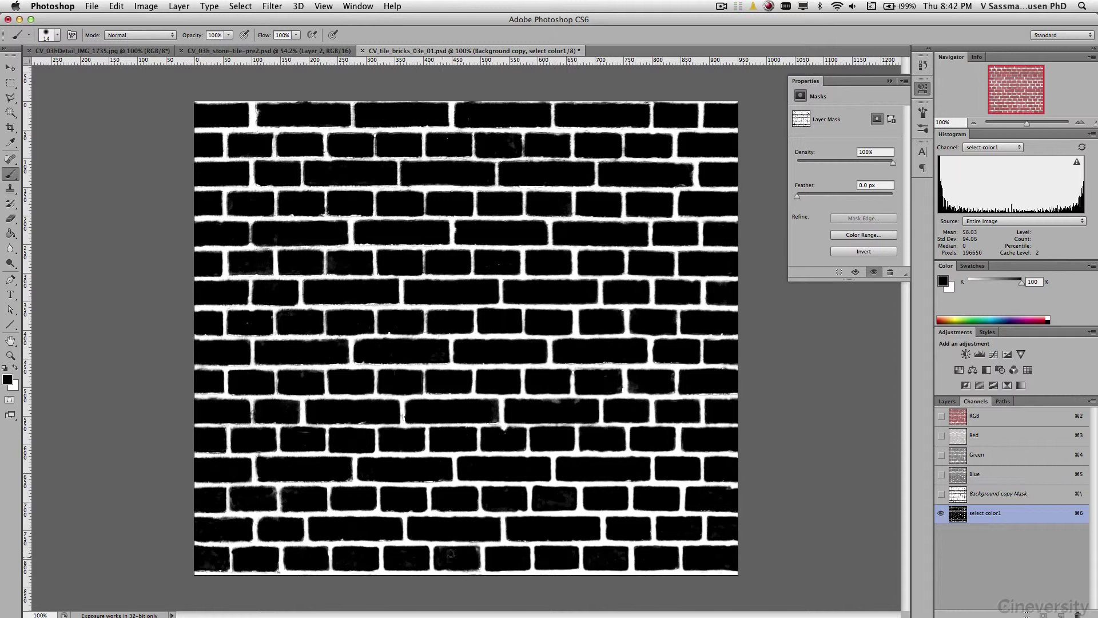
# Apply Curves to the select color1 channel, moving the white point to input 223, raising the black point, and adding a point at 130/130.
pyautogui.click(146, 6)
pyautogui.moveTo(171, 40)
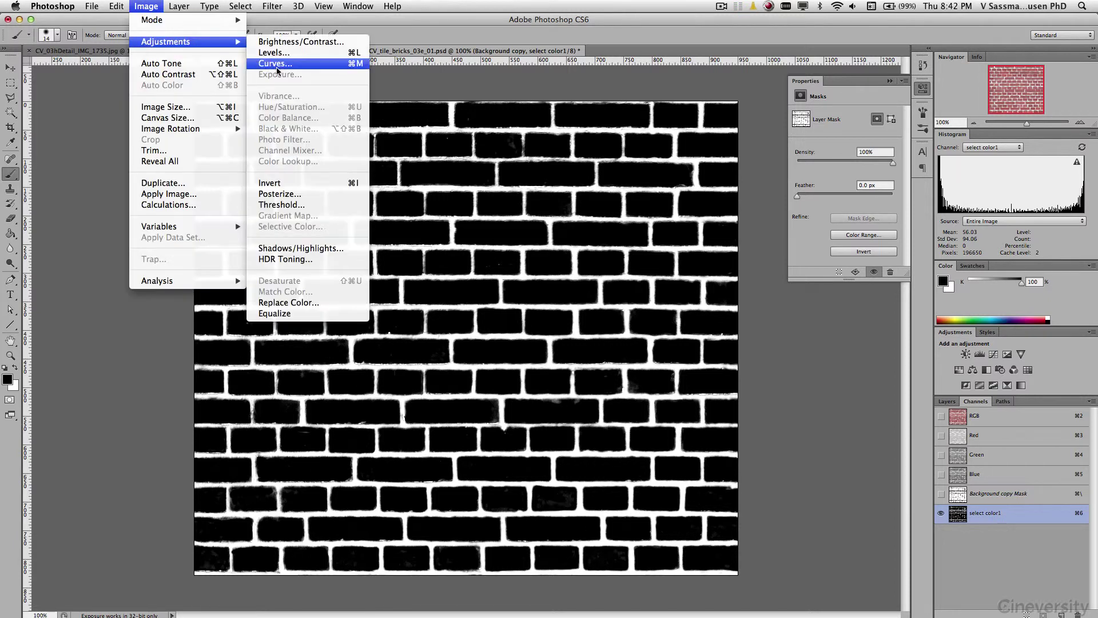
pyautogui.click(269, 64)
pyautogui.moveTo(954, 461); pyautogui.dragTo(934, 461)
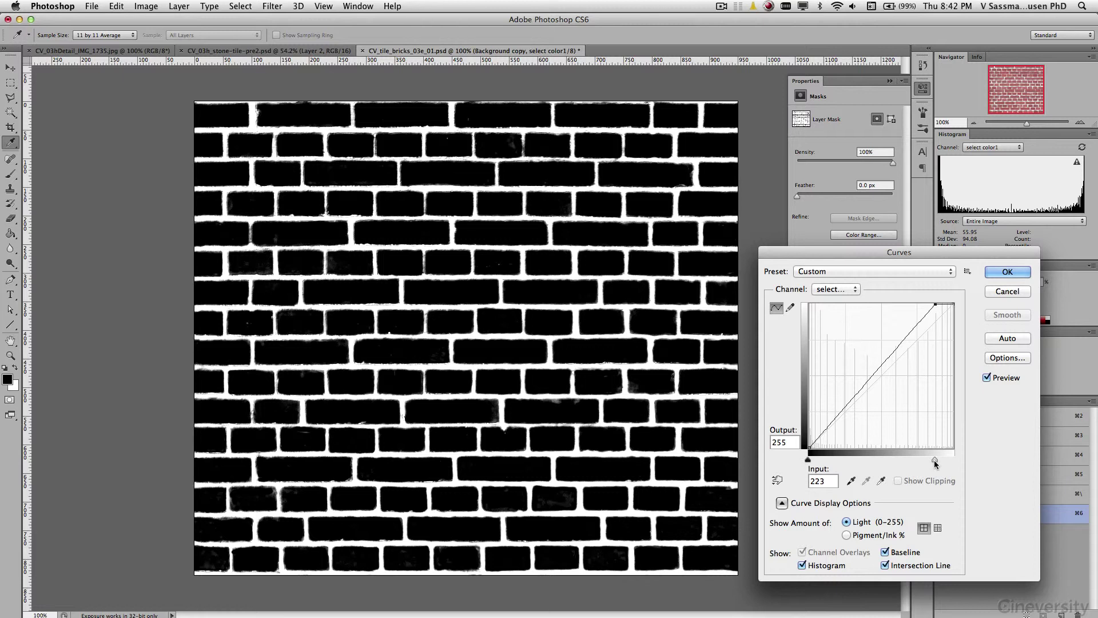
pyautogui.moveTo(808, 461); pyautogui.dragTo(854, 461)
pyautogui.moveTo(894, 379); pyautogui.dragTo(887, 372)
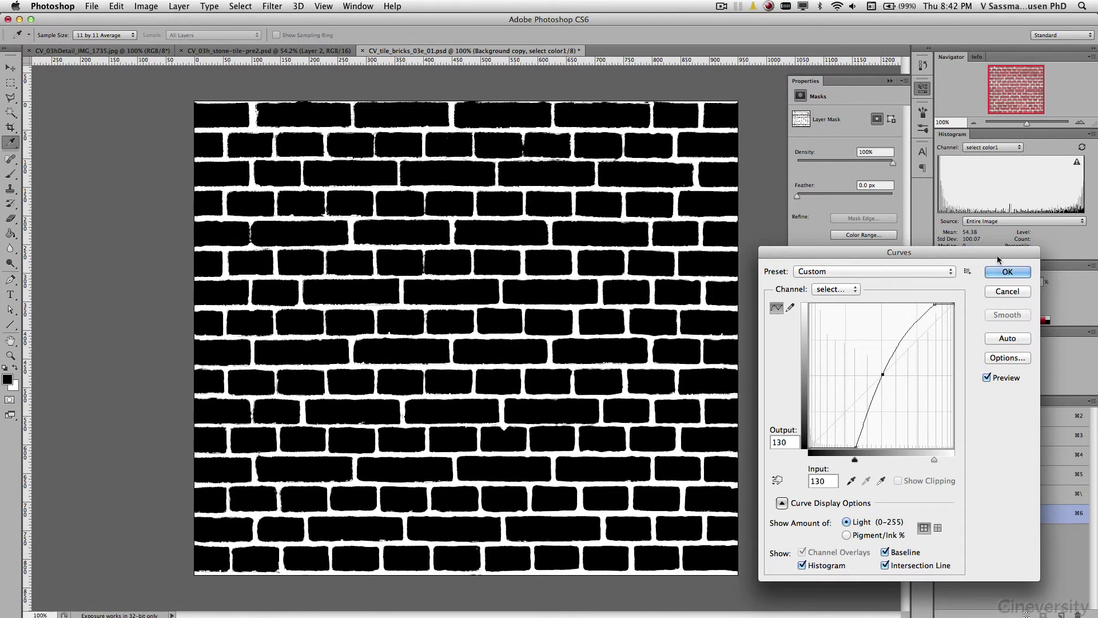
pyautogui.click(1007, 272)
pyautogui.press('b')
# Soften the select color1 channel with a Gaussian Blur.
pyautogui.click(273, 7)
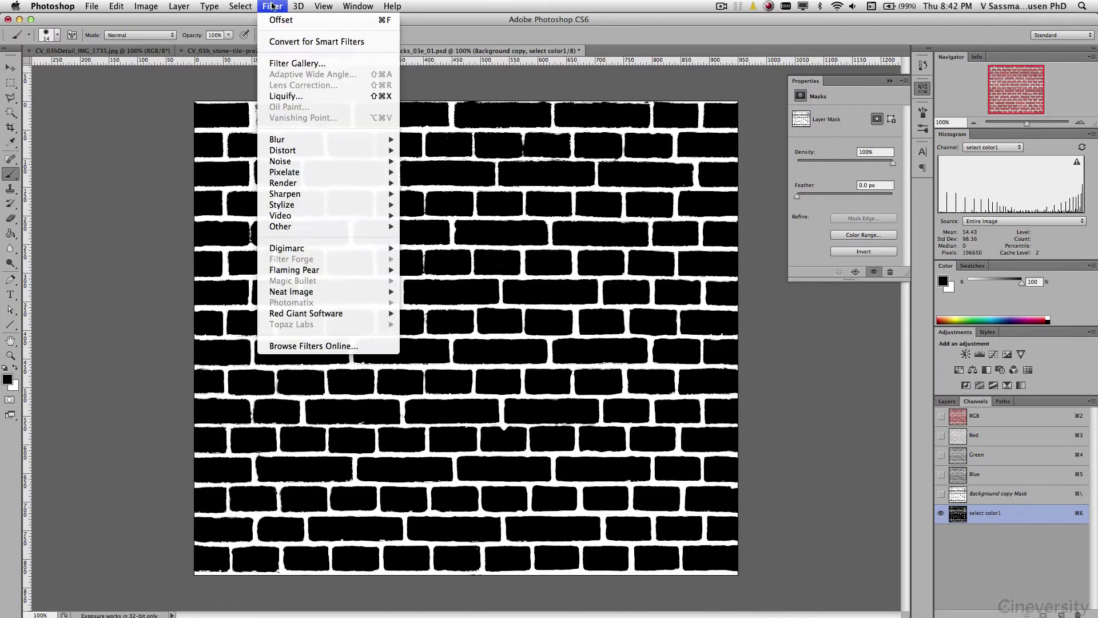
pyautogui.moveTo(278, 139)
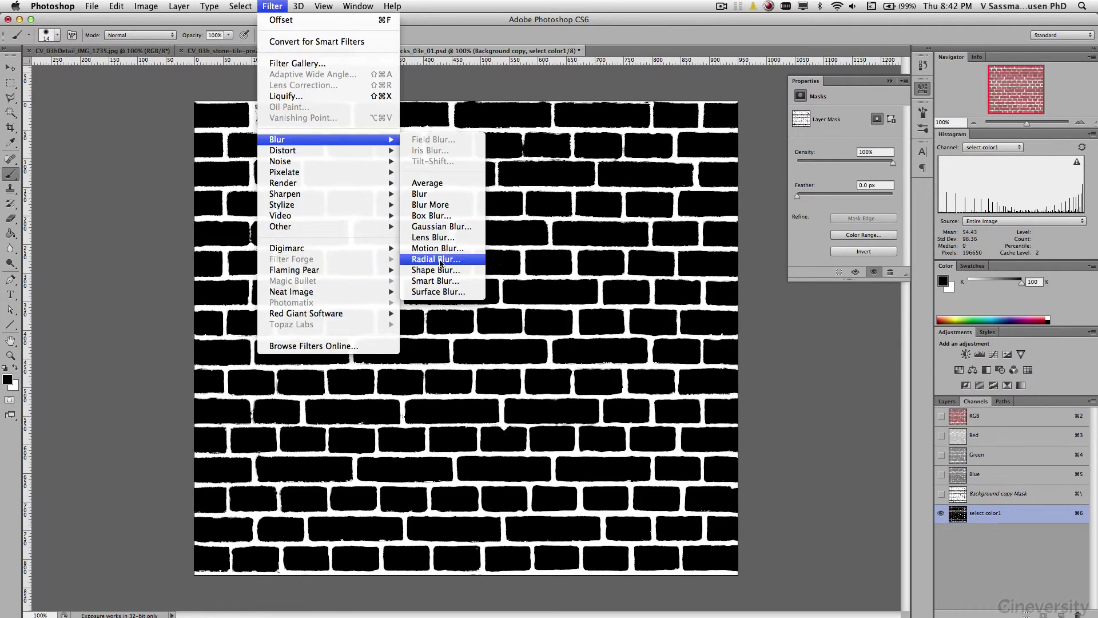
pyautogui.click(441, 226)
pyautogui.moveTo(722, 577); pyautogui.dragTo(713, 576)
pyautogui.click(849, 417)
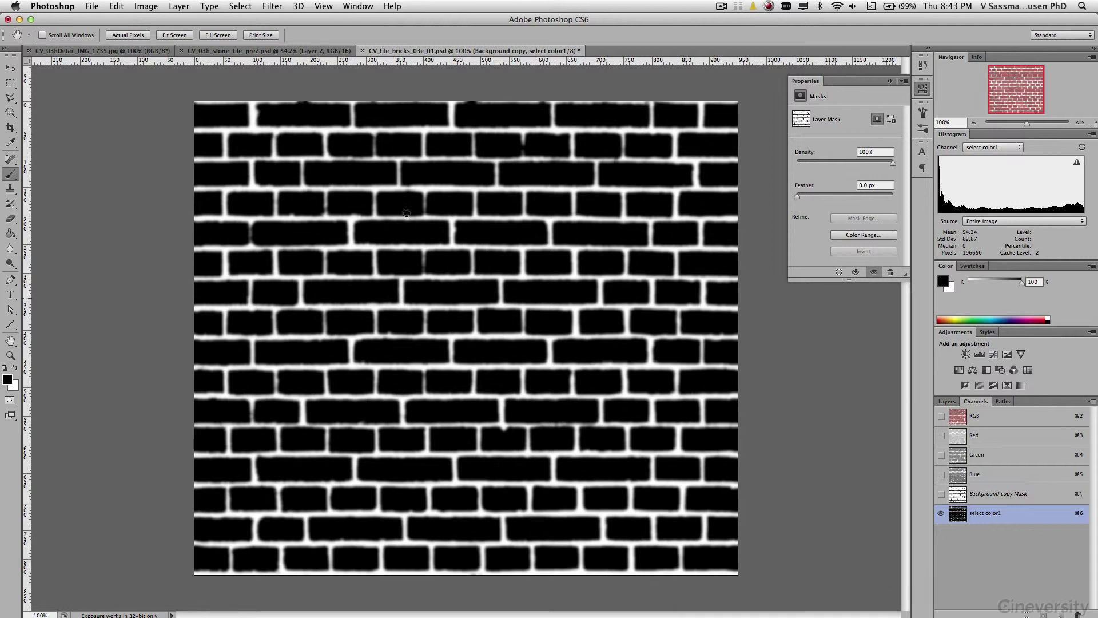
# Check how the blurred channel tiles with a wrap-around Offset preview of -846 px horizontal and -546 px vertical, without applying it.
pyautogui.click(273, 7)
pyautogui.moveTo(343, 227)
pyautogui.click(438, 276)
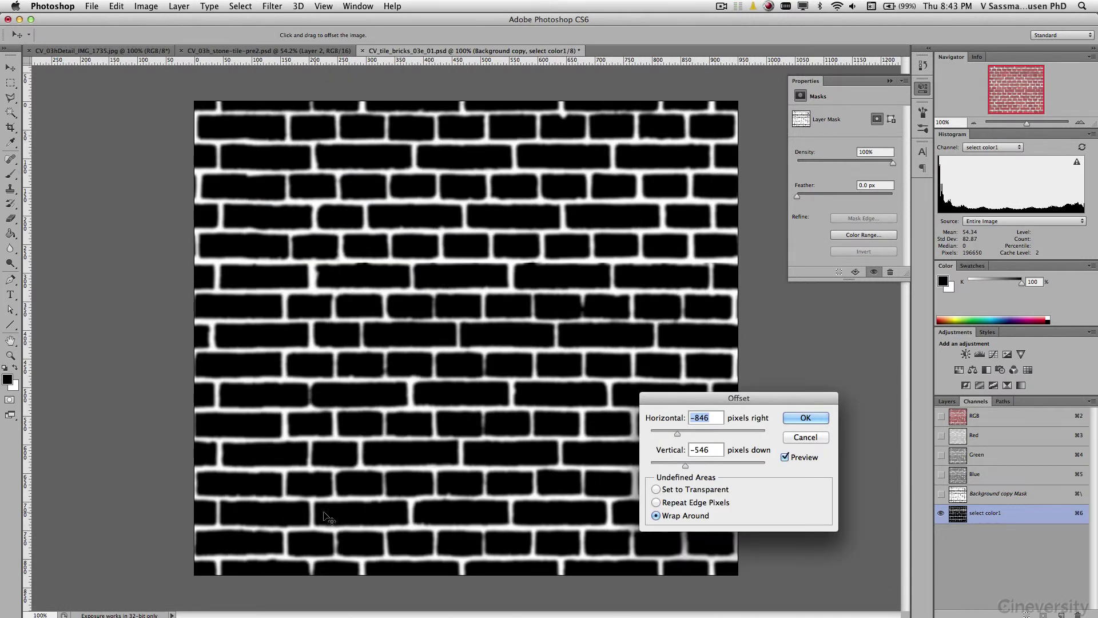
pyautogui.click(805, 437)
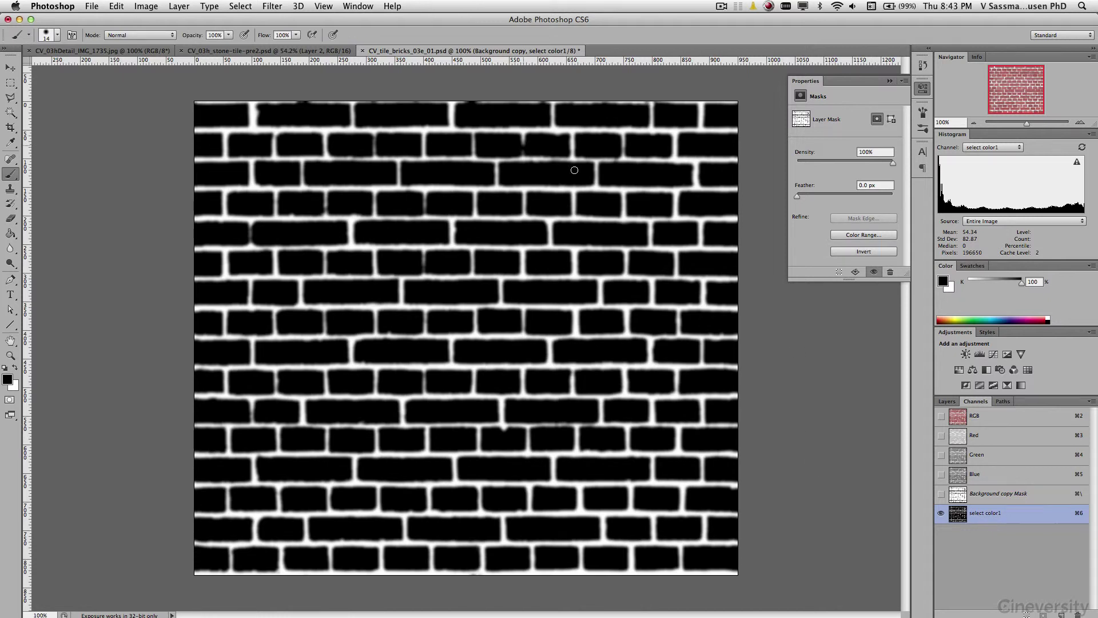
# Show and select the Background layer and open Calculations.
pyautogui.click(946, 401)
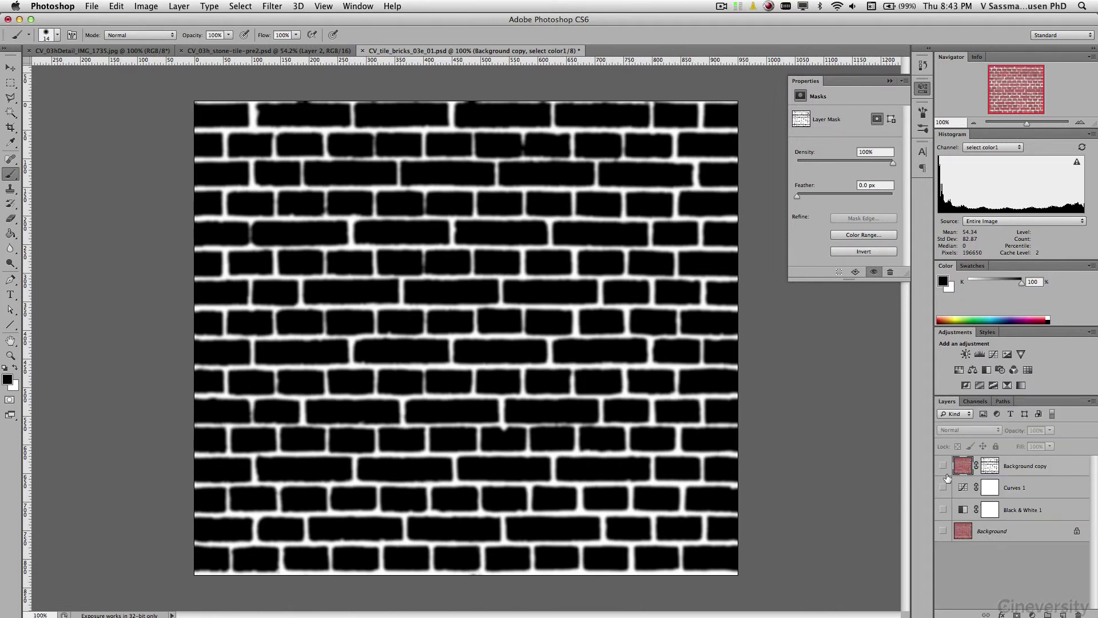
pyautogui.click(943, 531)
pyautogui.click(979, 535)
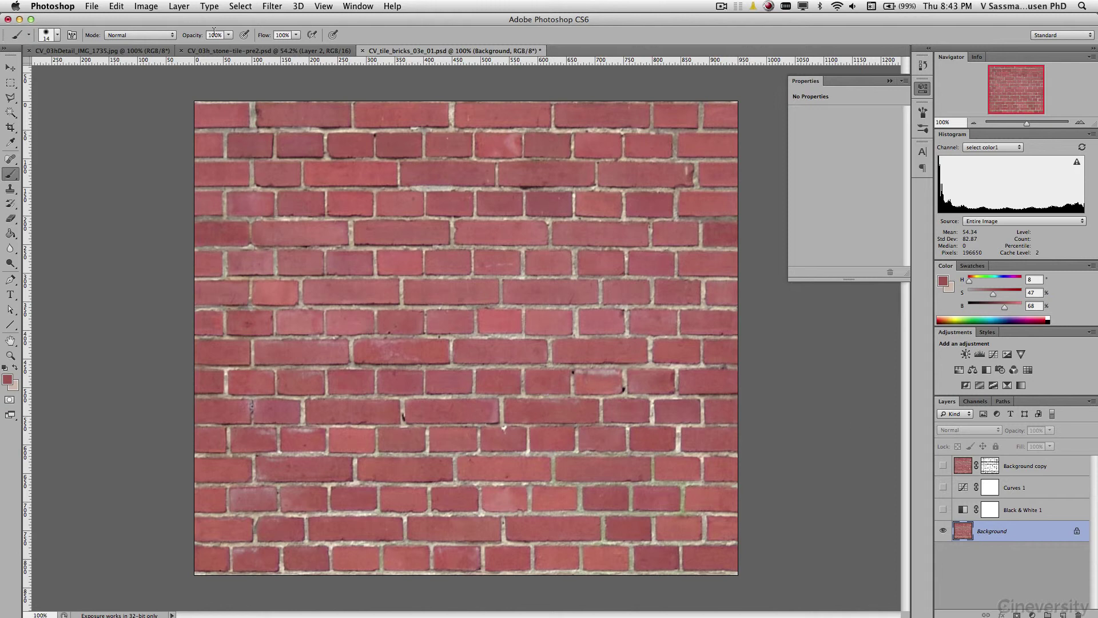
pyautogui.click(144, 7)
pyautogui.click(158, 204)
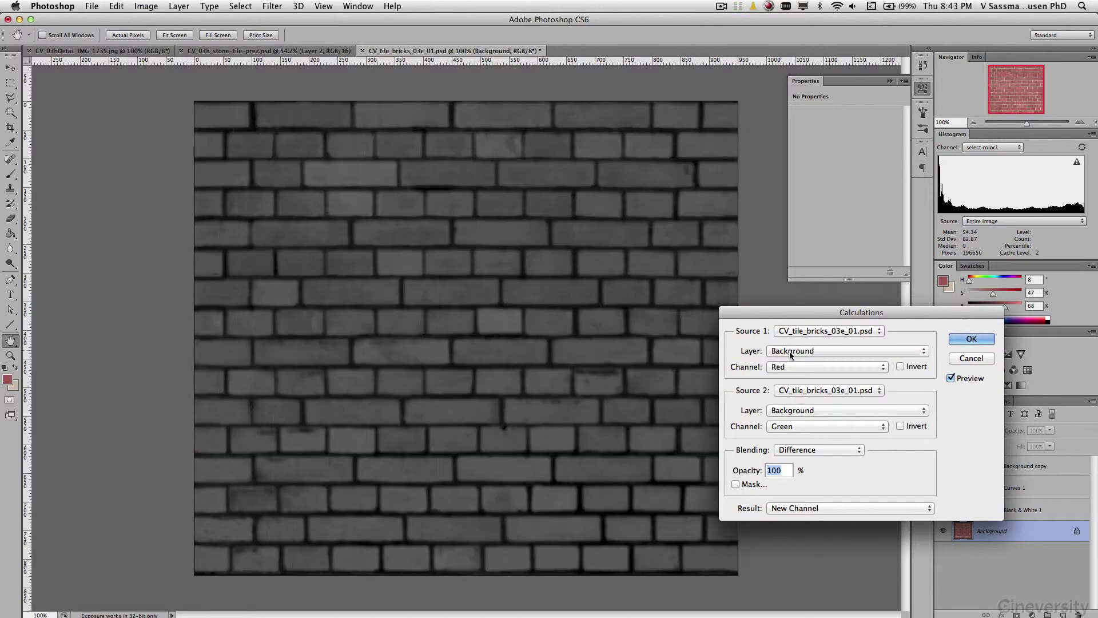
# Try inverted Green, Blue and Gray as the second source channel in Calculations, and return to Green.
pyautogui.click(806, 427)
pyautogui.click(808, 428)
pyautogui.click(900, 426)
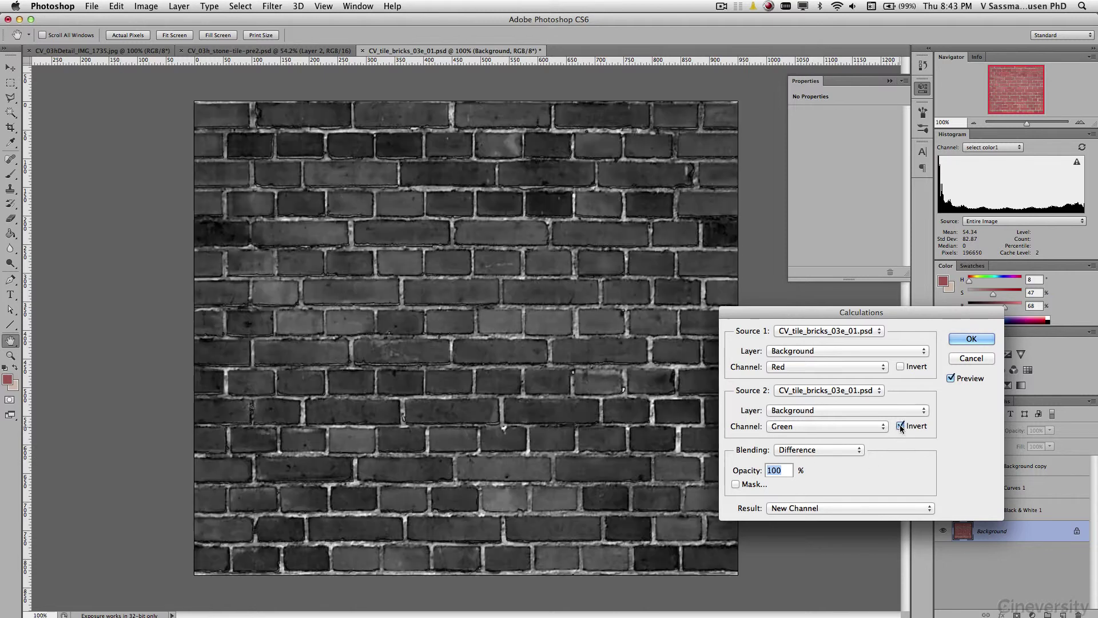
pyautogui.click(900, 425)
pyautogui.click(817, 429)
pyautogui.click(819, 439)
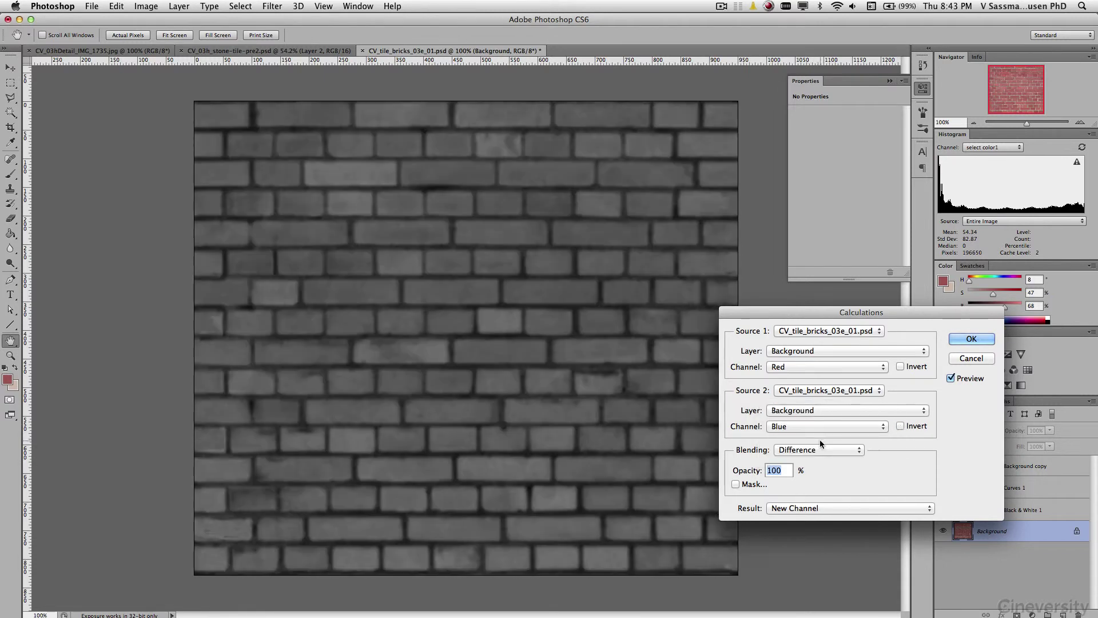
pyautogui.click(818, 426)
pyautogui.click(821, 396)
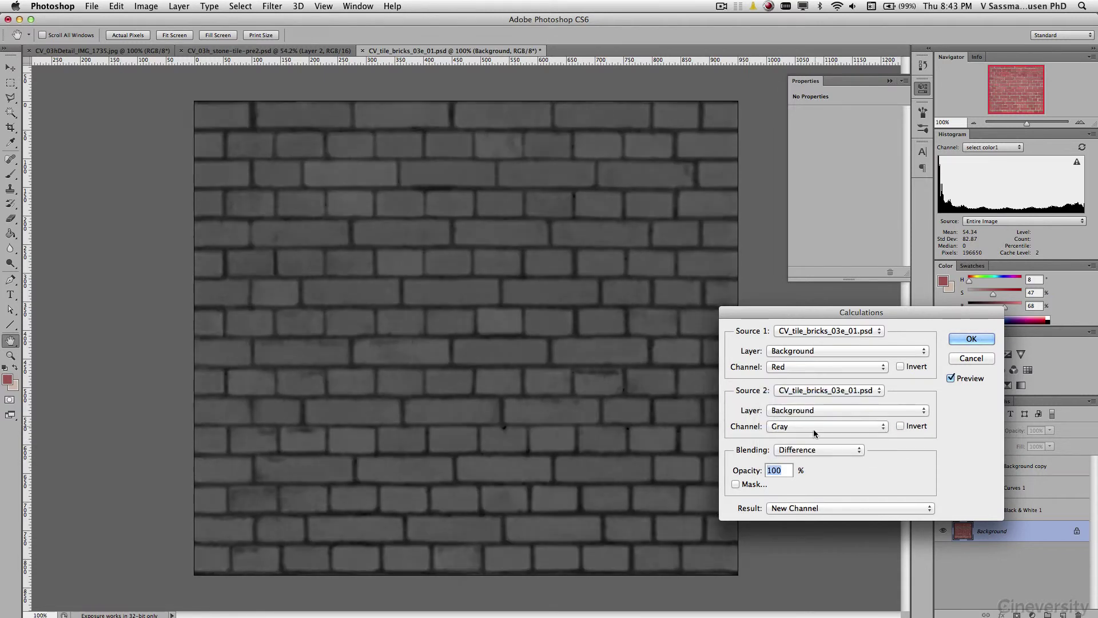
pyautogui.click(813, 429)
pyautogui.click(818, 446)
# Try Subtract, Divide and Multiply as the blending mode for the Red and Green source channels.
pyautogui.click(815, 450)
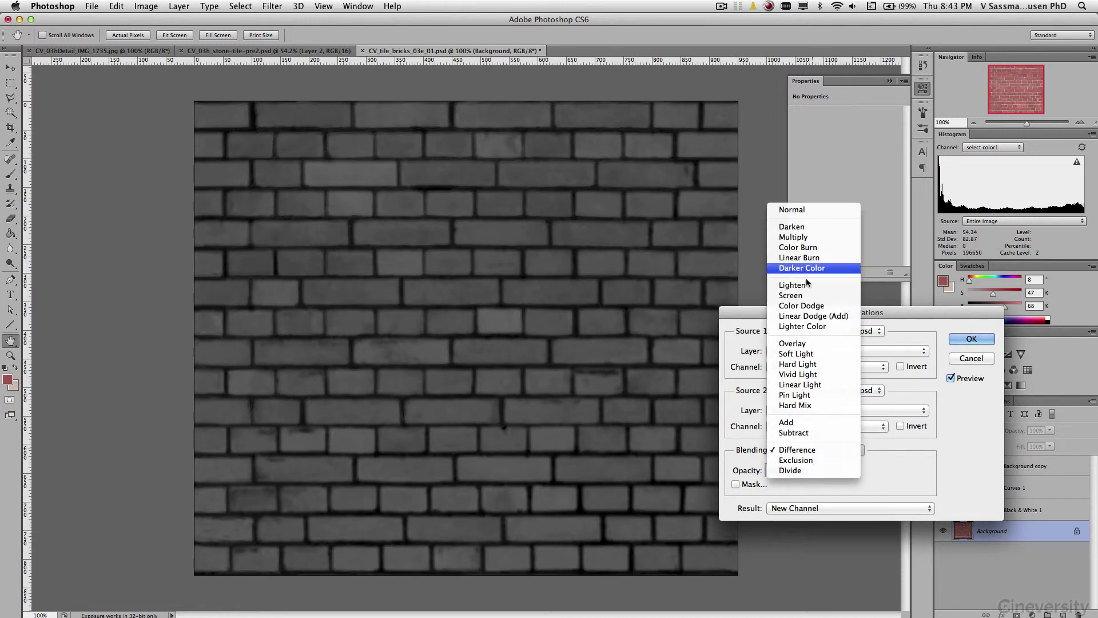
pyautogui.click(812, 448)
pyautogui.click(805, 450)
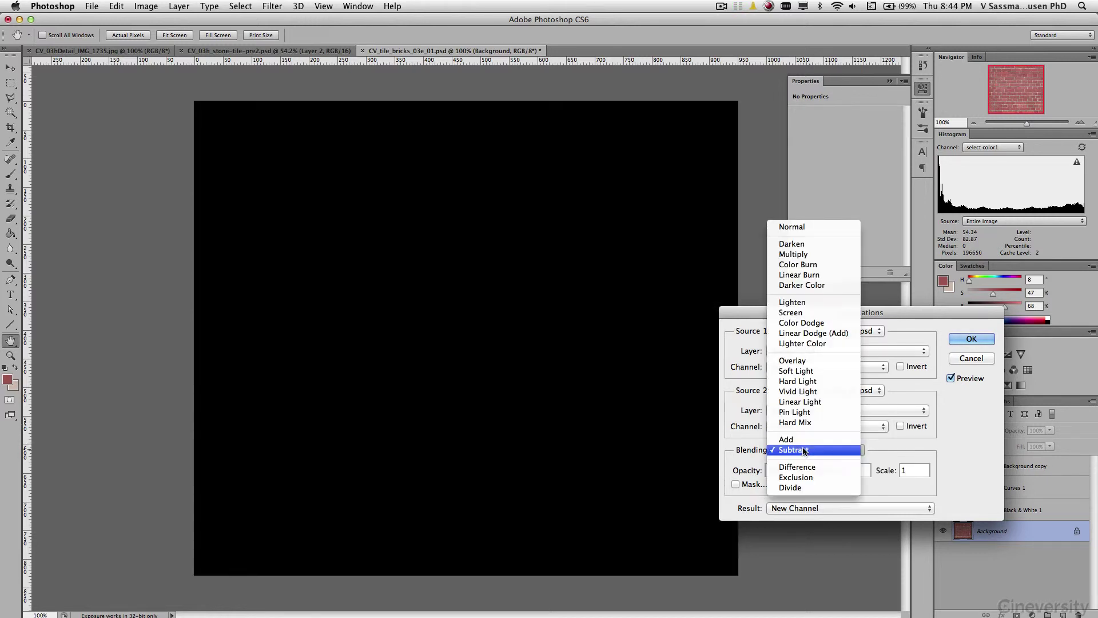
pyautogui.click(803, 490)
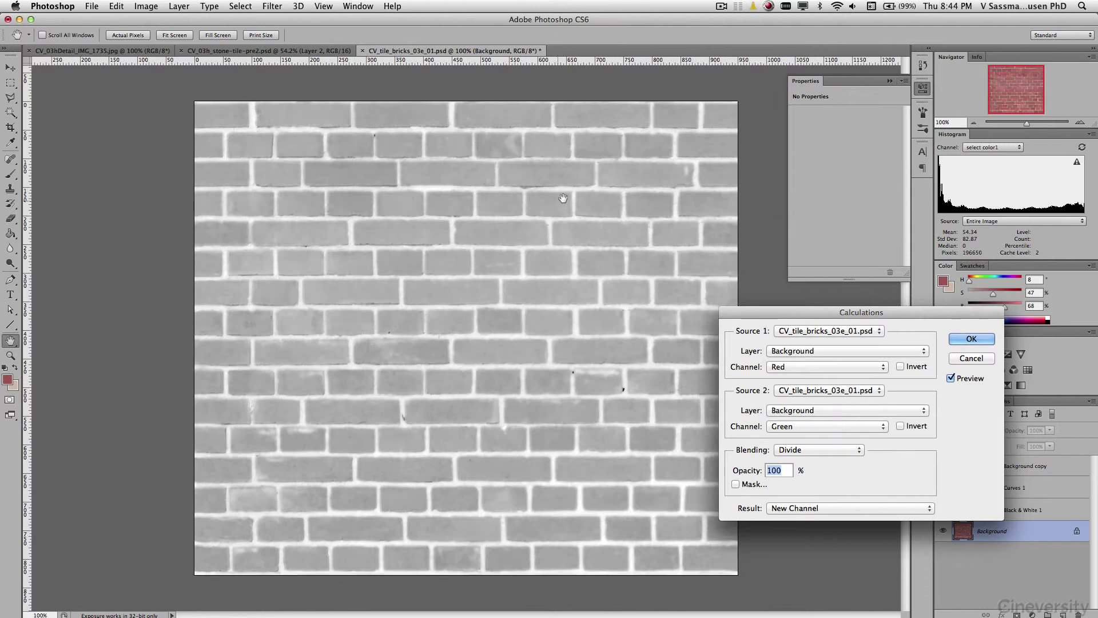
pyautogui.click(817, 447)
pyautogui.click(812, 213)
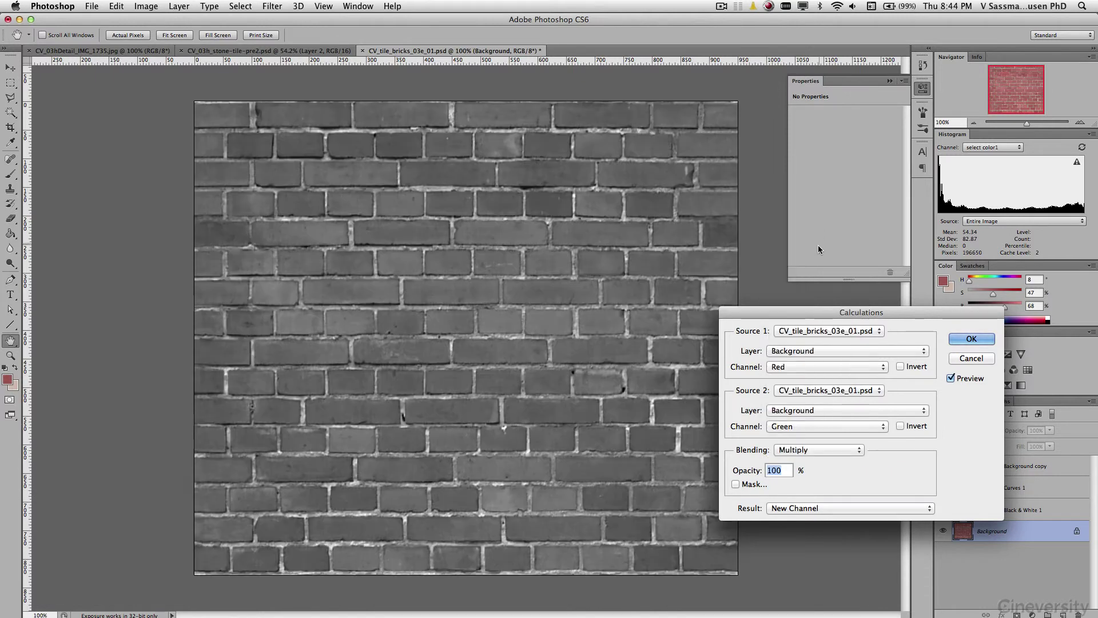
# Create a new channel from the Difference of the Background's Red and Green channels at 100% opacity, and display the channel list.
pyautogui.click(818, 450)
pyautogui.click(812, 607)
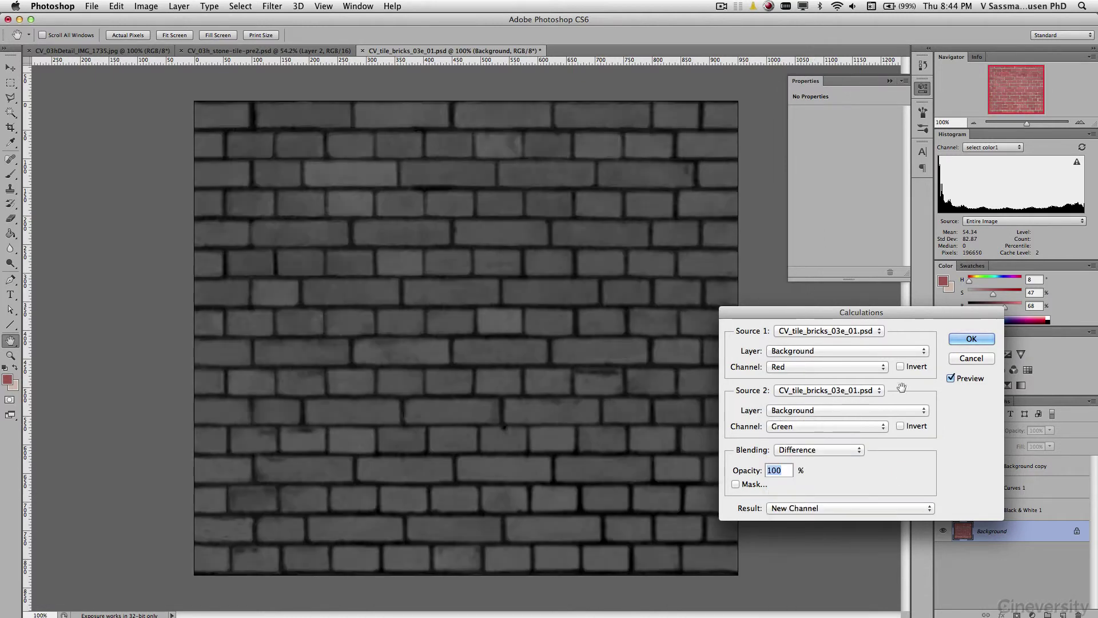
pyautogui.click(900, 366)
pyautogui.click(960, 341)
pyautogui.click(975, 401)
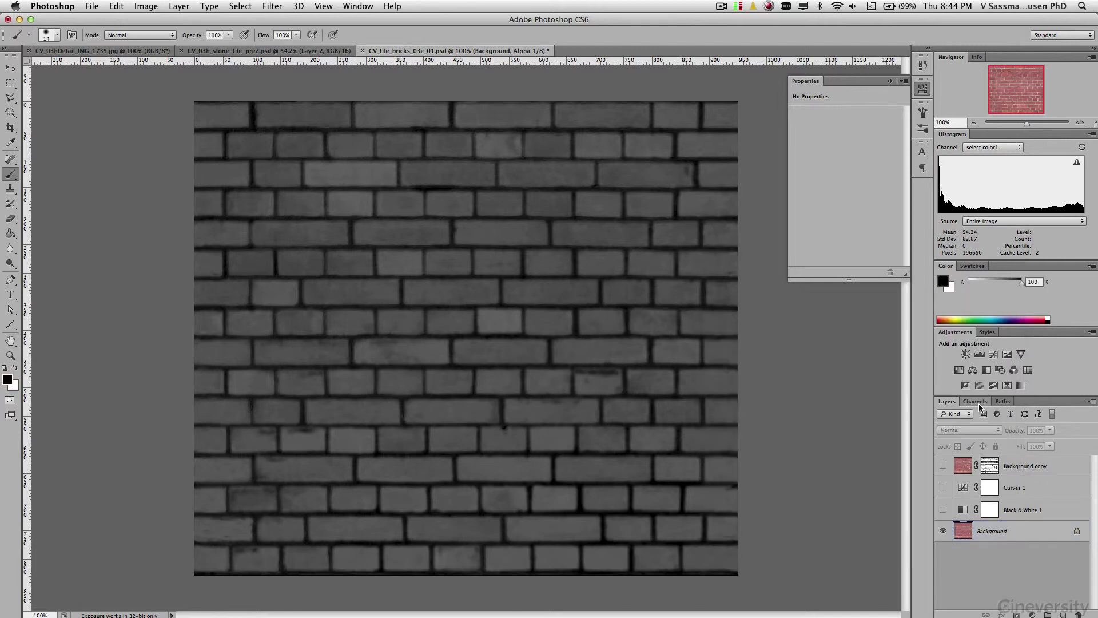
# Apply Curves to the Alpha 1 channel, lowering the white point and setting curve points at 57/178 and 29/30.
pyautogui.click(146, 6)
pyautogui.moveTo(189, 42)
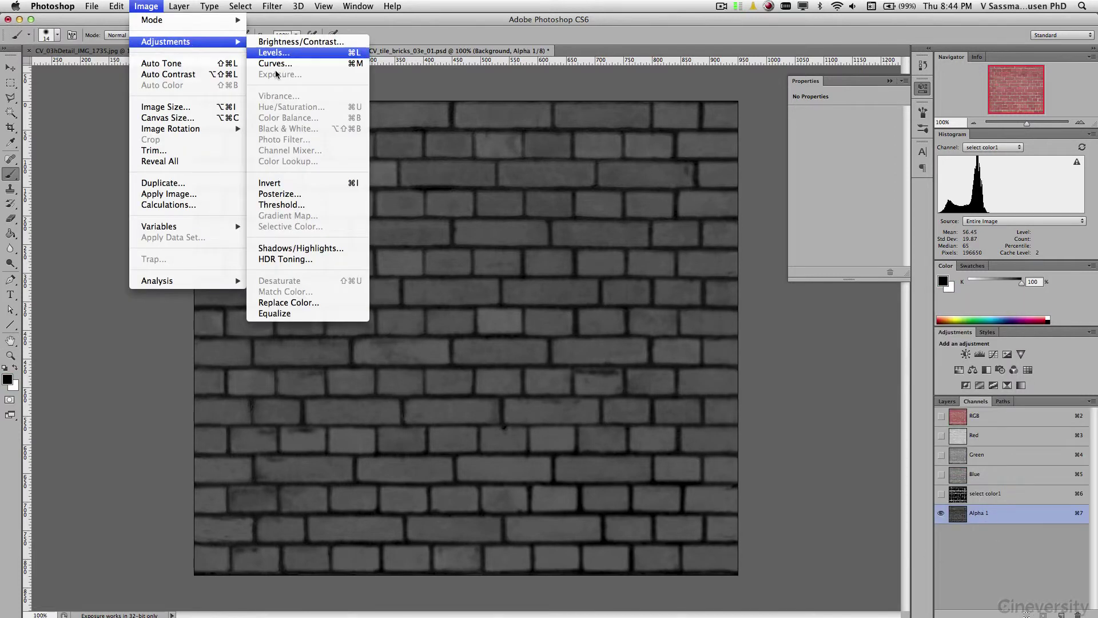
pyautogui.click(291, 65)
pyautogui.moveTo(809, 459)
pyautogui.mouseDown()
pyautogui.moveTo(817, 466)
pyautogui.moveTo(808, 461)
pyautogui.mouseUp()
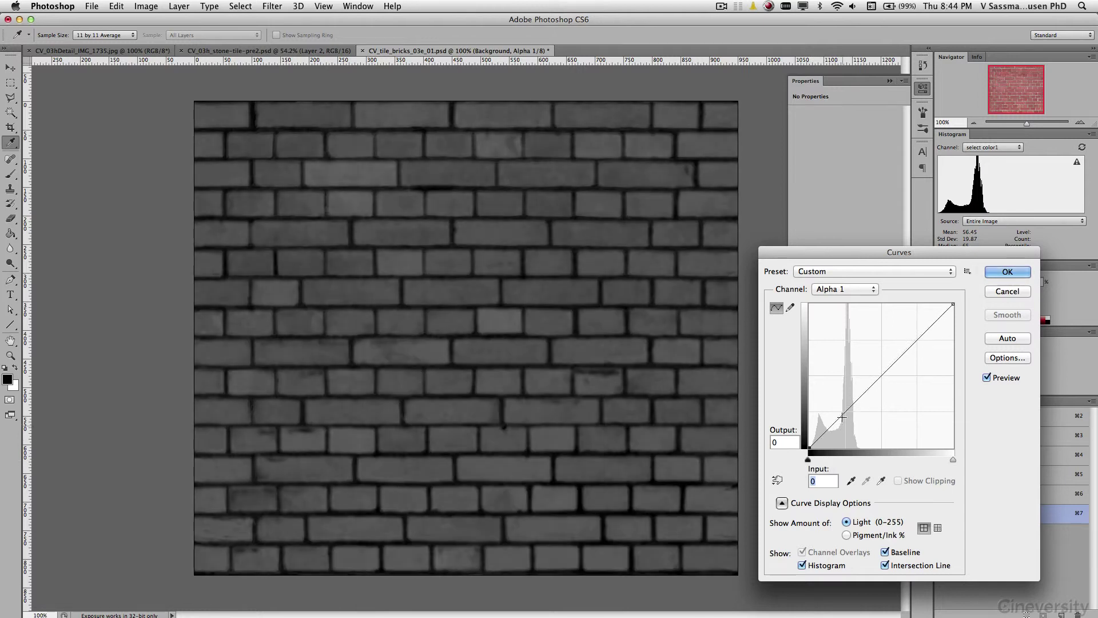
pyautogui.moveTo(953, 465); pyautogui.dragTo(864, 461)
pyautogui.moveTo(840, 375); pyautogui.dragTo(839, 345)
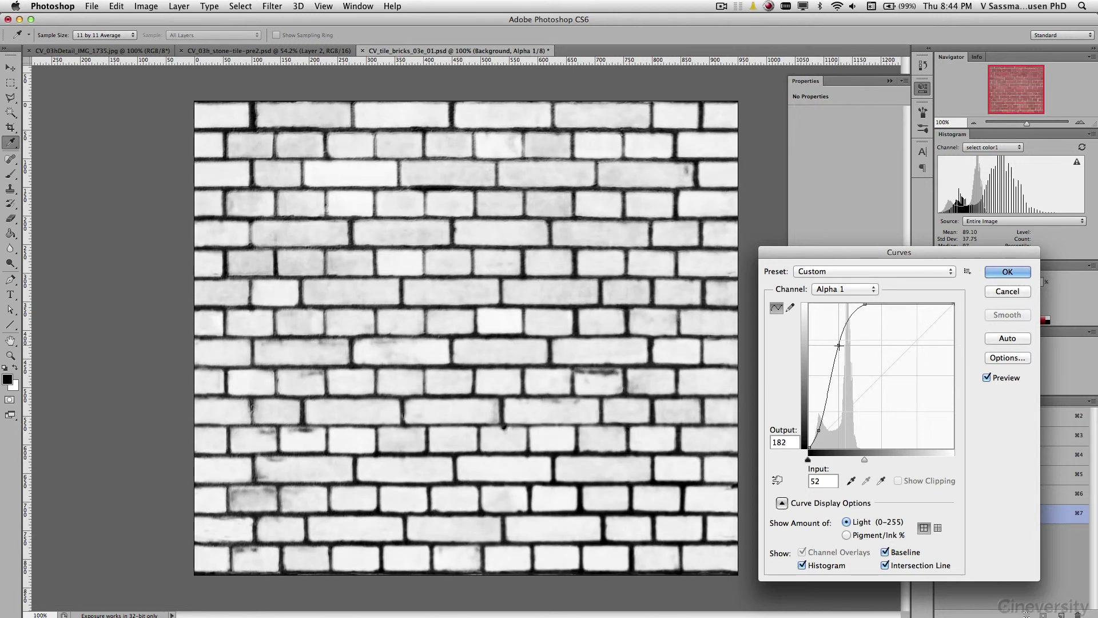
pyautogui.moveTo(864, 459); pyautogui.dragTo(858, 459)
pyautogui.moveTo(839, 345); pyautogui.dragTo(842, 347)
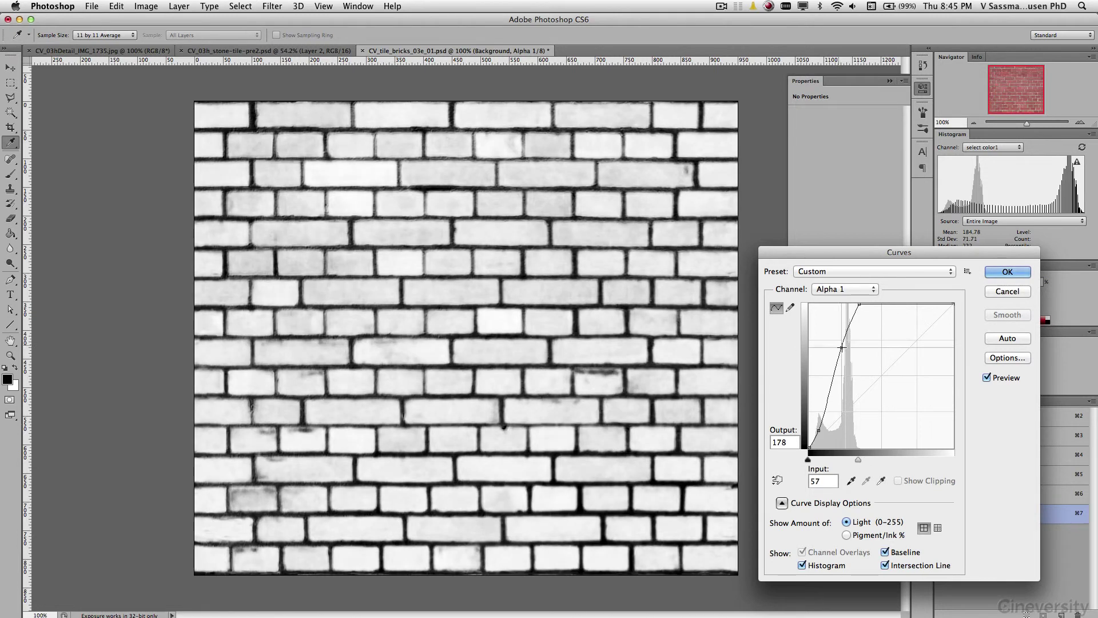
pyautogui.moveTo(818, 430); pyautogui.dragTo(828, 431)
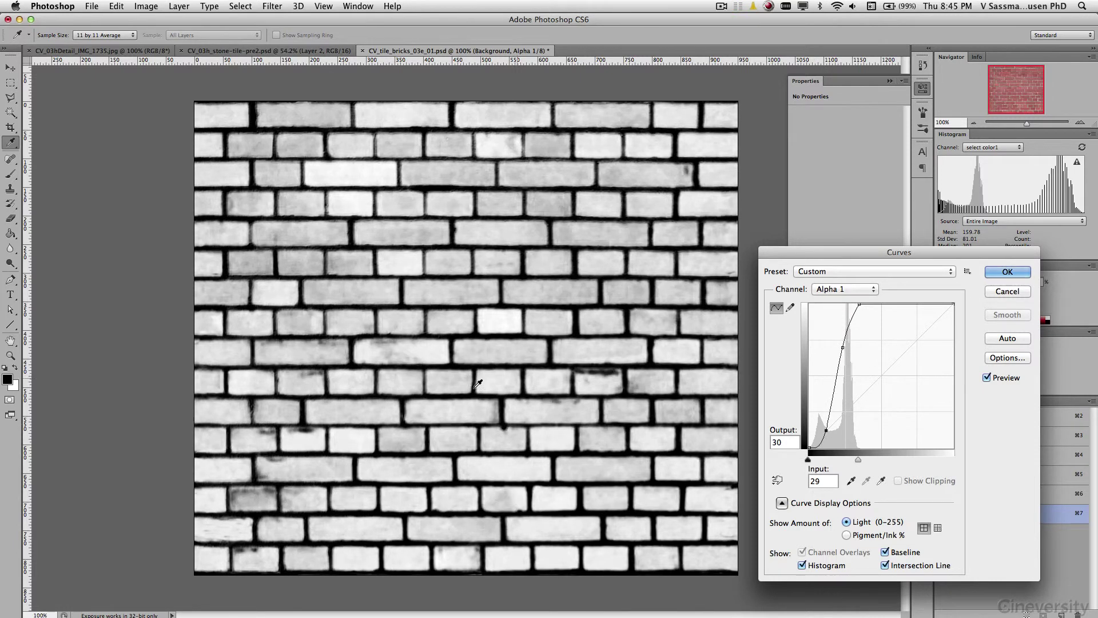
pyautogui.click(998, 273)
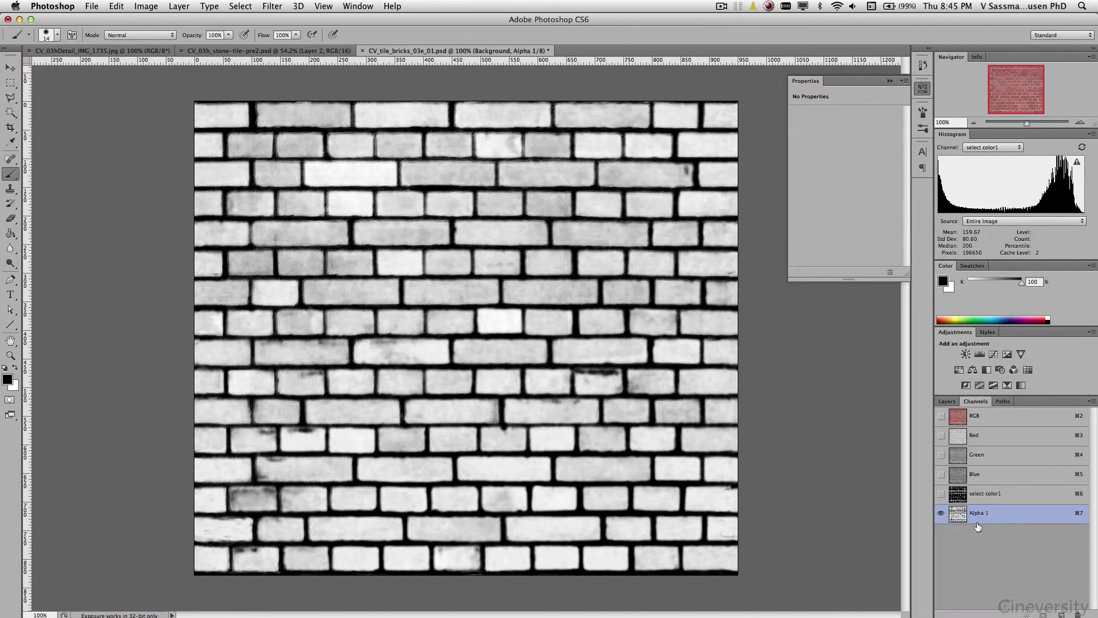
# Rename the Alpha 1 channel as calc and sample a light brick grey as the foreground colour.
pyautogui.doubleClick(982, 517)
pyautogui.press('Return')
pyautogui.keyDown('alt'); pyautogui.click(546, 380); pyautogui.keyUp('alt')
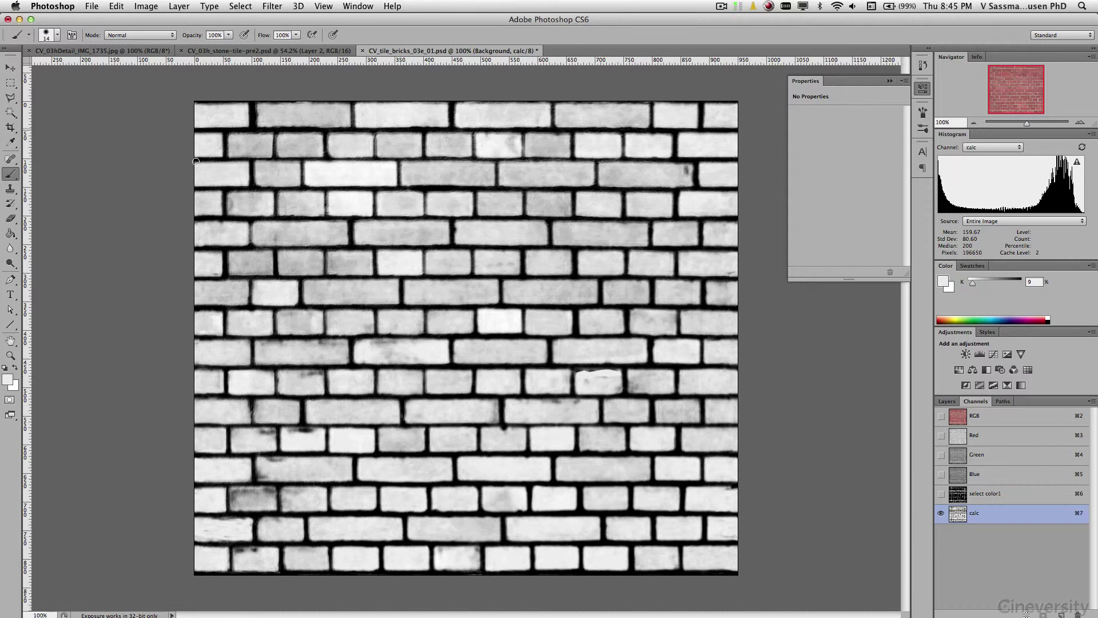
# Paint light grey over dark patches on the bricks in the calc channel with a 30 px brush at 69% opacity.
pyautogui.moveTo(284, 270)
pyautogui.keyDown('ctrl'); pyautogui.keyDown('alt'); pyautogui.mouseDown()
pyautogui.moveTo(309, 266)
pyautogui.moveTo(306, 196)
pyautogui.moveTo(281, 194)
pyautogui.mouseUp(); pyautogui.keyUp('alt'); pyautogui.keyUp('ctrl')
pyautogui.click(633, 387)
pyautogui.write('69')
pyautogui.press('Return')
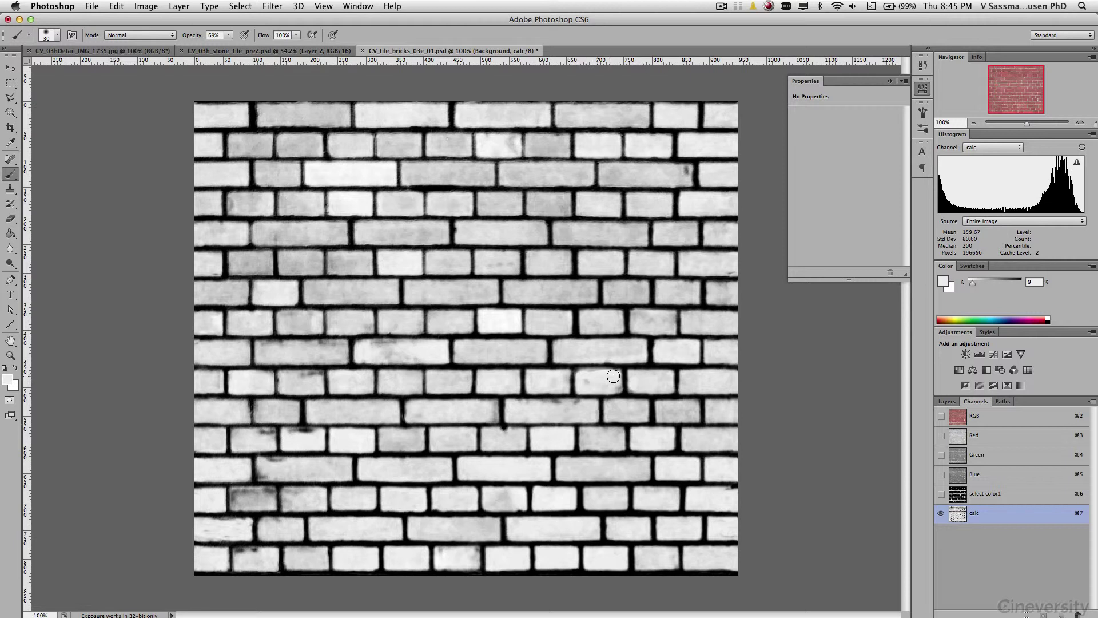
pyautogui.moveTo(528, 407); pyautogui.dragTo(548, 405)
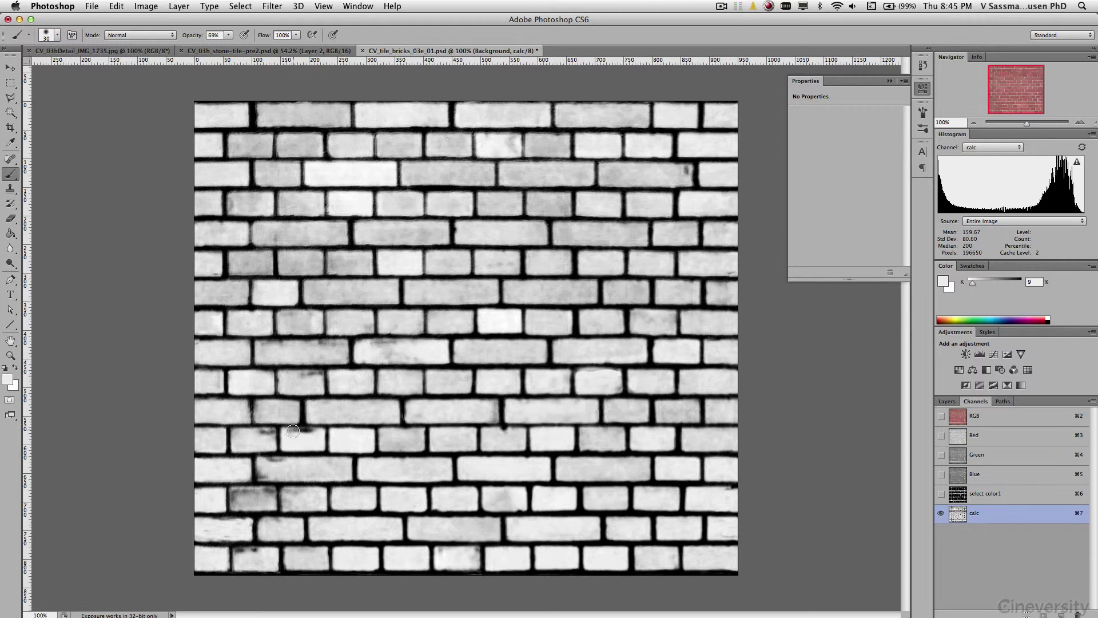
pyautogui.press('super+z')
pyautogui.moveTo(294, 434); pyautogui.dragTo(310, 432)
pyautogui.moveTo(235, 500); pyautogui.dragTo(262, 489)
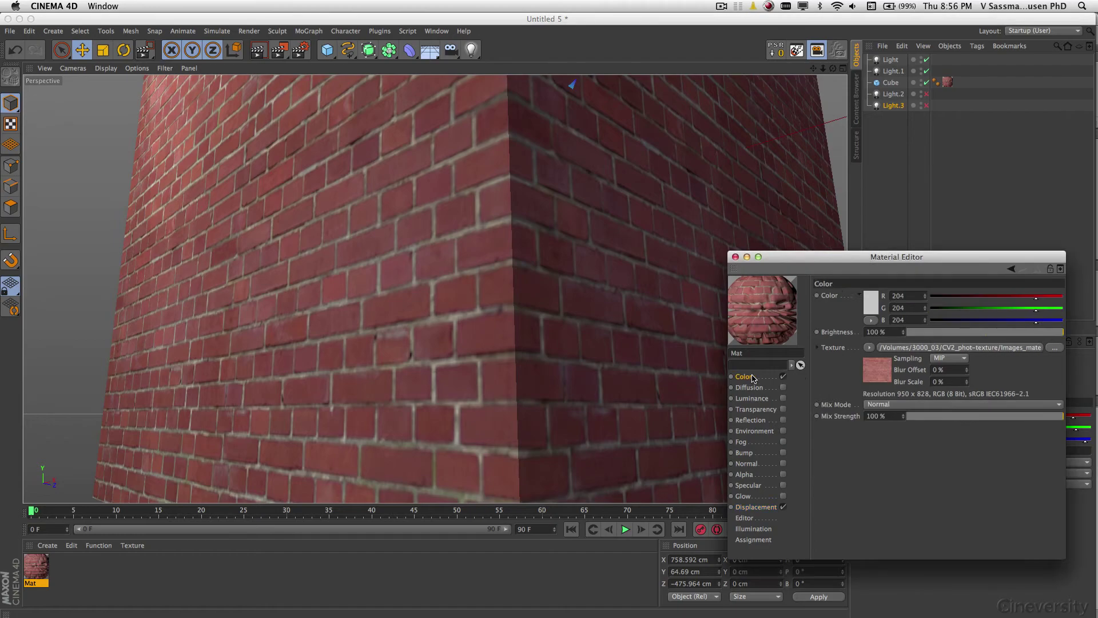
# Switch to Cinema 4D and view the displaced brick cube's render lit only by Light.2 and Light.3.
pyautogui.moveTo(907, 260); pyautogui.dragTo(666, 322)
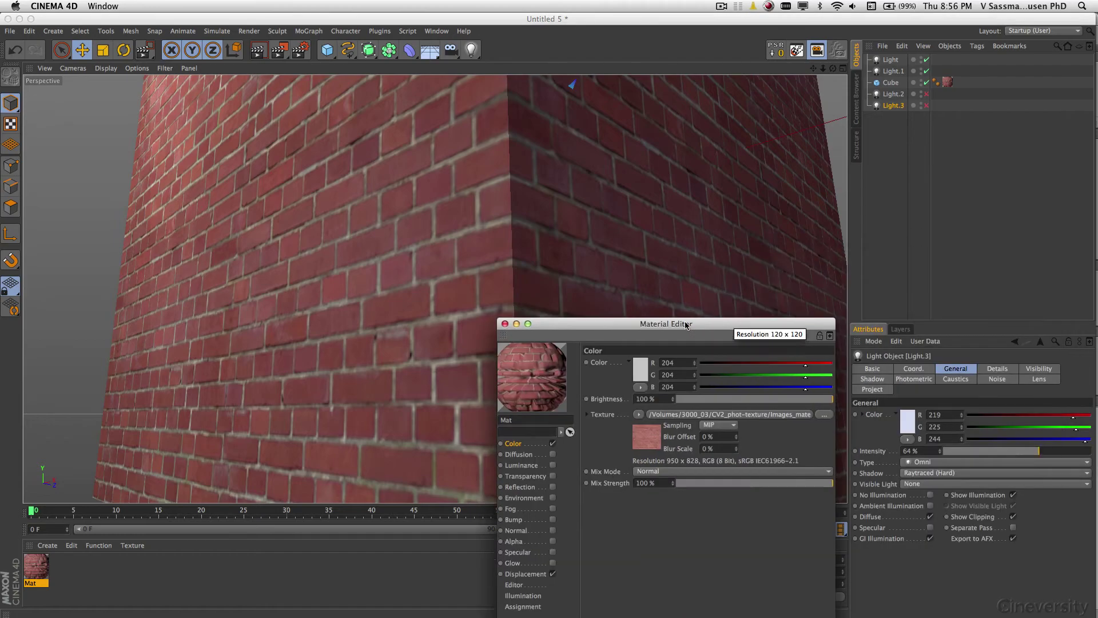
pyautogui.moveTo(737, 324); pyautogui.dragTo(972, 300)
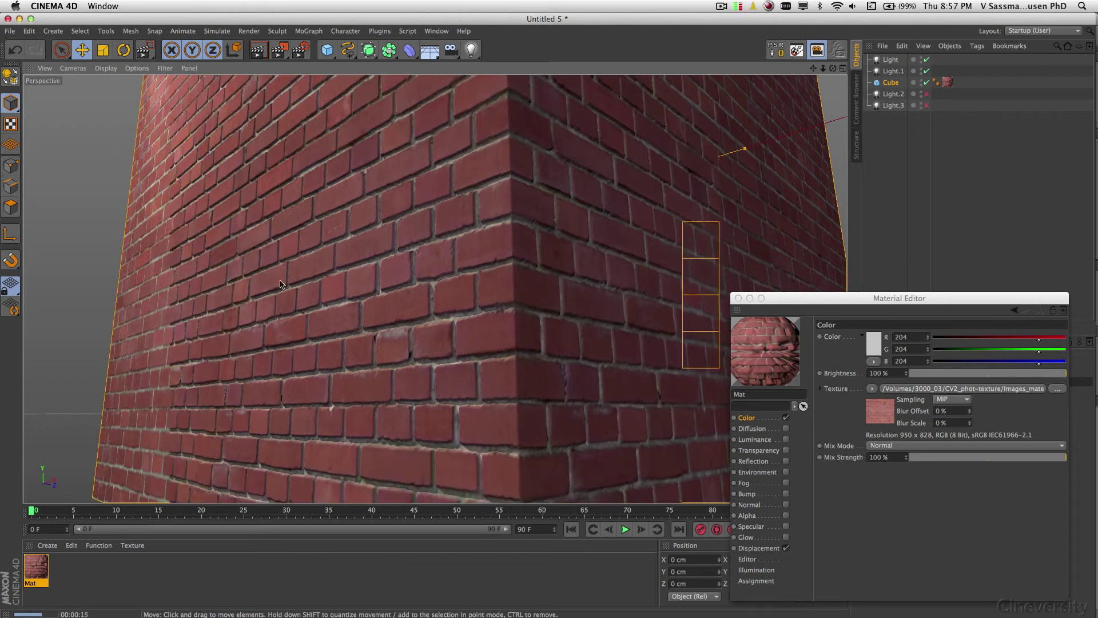
pyautogui.click(926, 60)
pyautogui.click(926, 70)
pyautogui.click(927, 94)
pyautogui.click(926, 105)
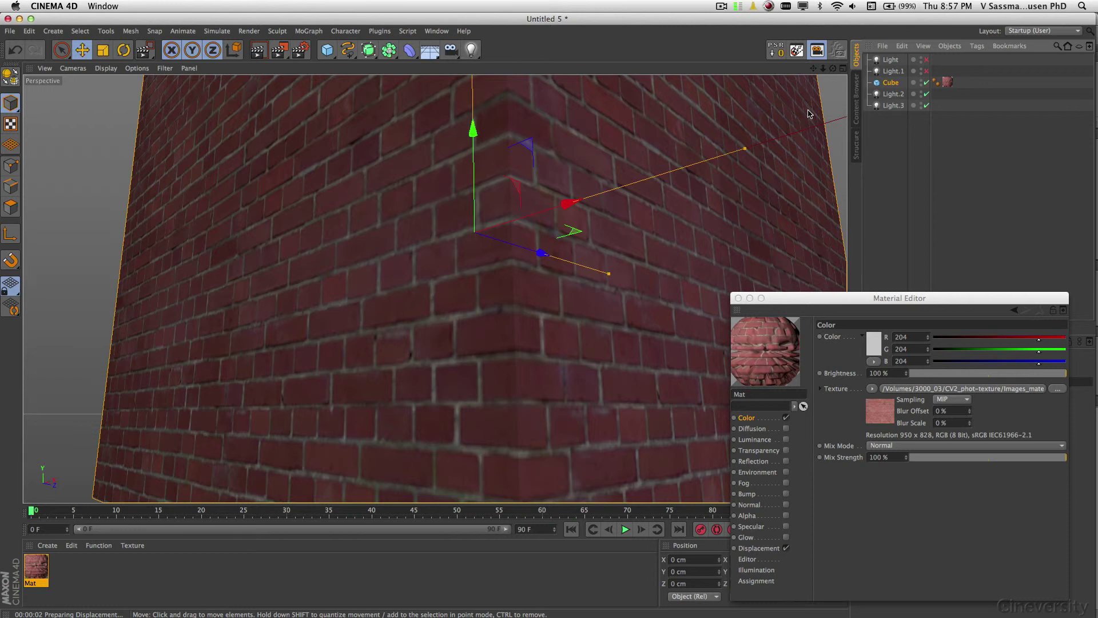
# Light the cube with only Light and Light.1, and render the view with the material's Displacement settings displayed.
pyautogui.click(927, 94)
pyautogui.click(927, 105)
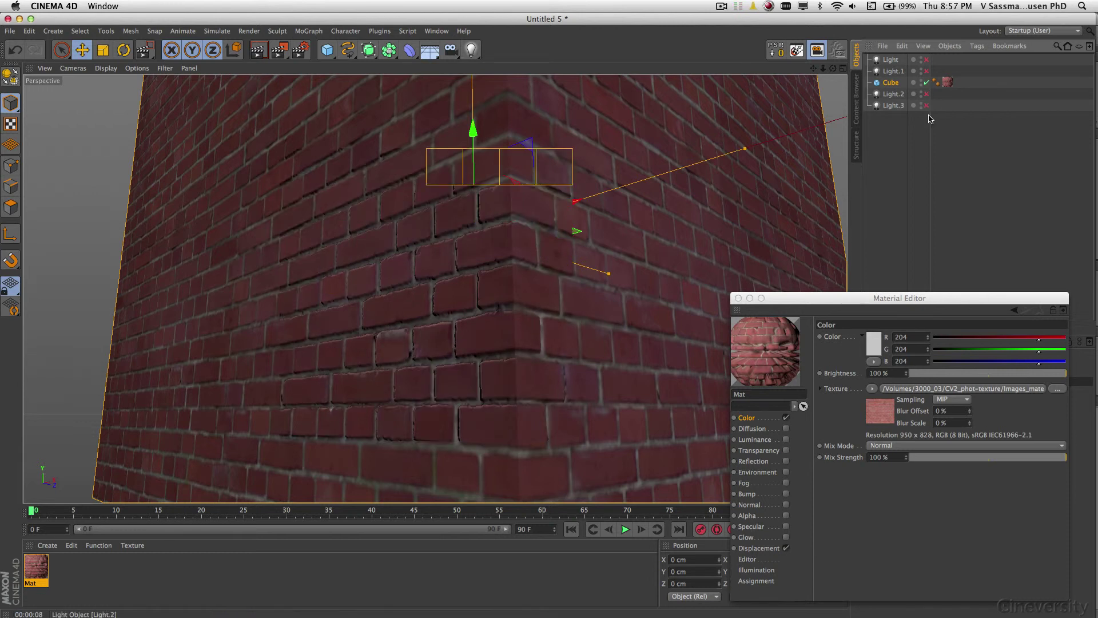
pyautogui.click(927, 60)
pyautogui.click(926, 71)
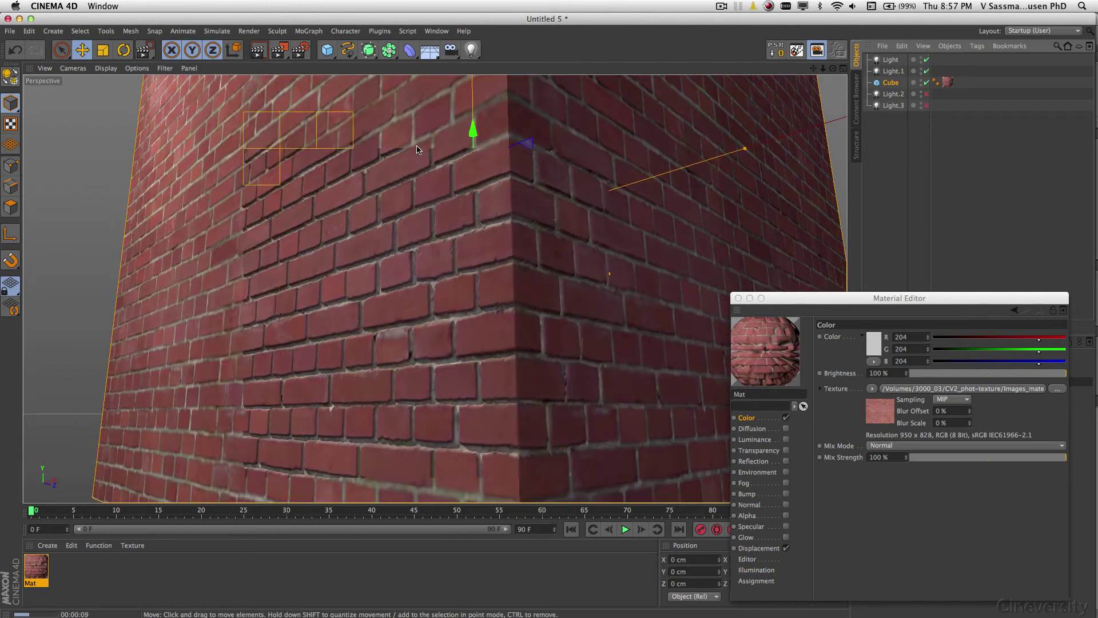
pyautogui.click(759, 548)
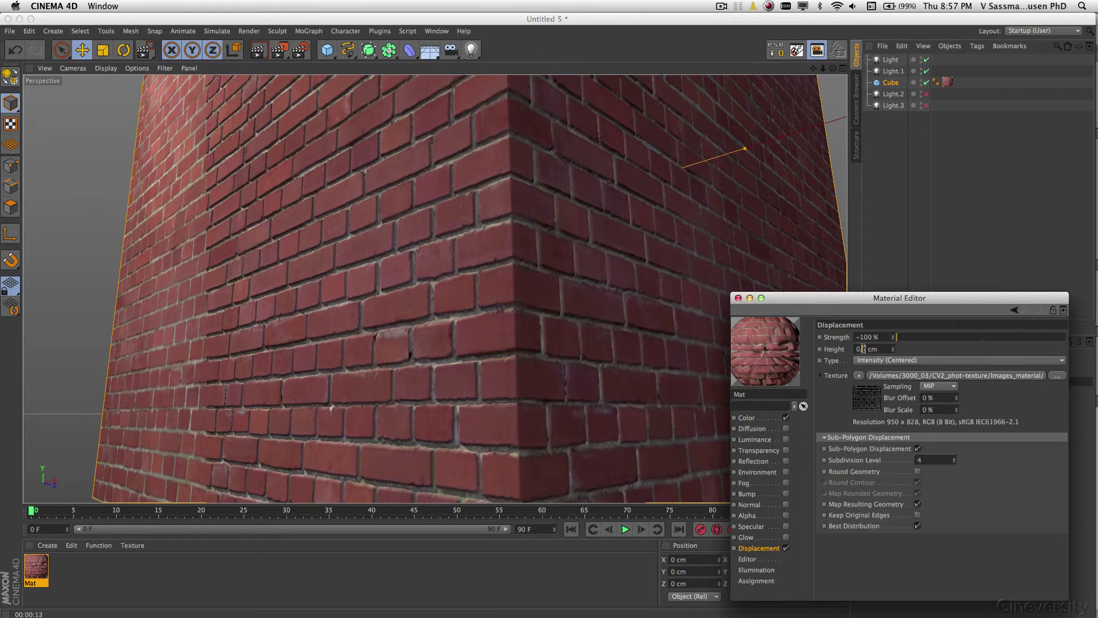
pyautogui.click(258, 50)
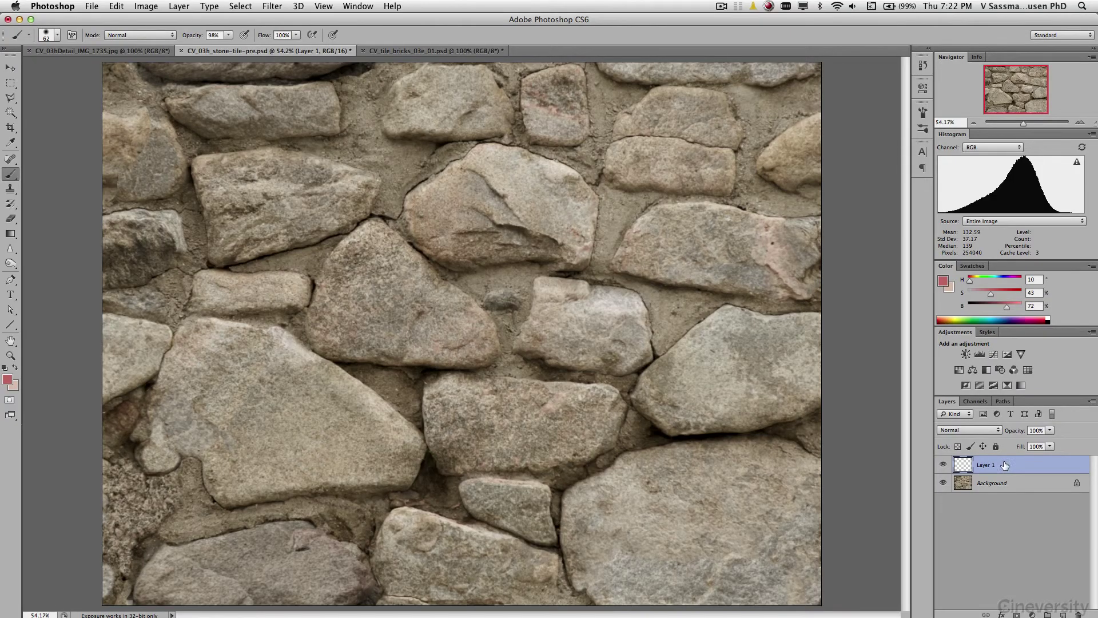
# Switch to Photoshop, delete Layer 1 from the stone tile document, and display the CV_03hDetail_IMG_1735.jpg wall photo at 200%.
pyautogui.press('BackSpace')
pyautogui.click(102, 50)
pyautogui.press('super+plus')
pyautogui.moveTo(632, 270); pyautogui.dragTo(1000, 127)
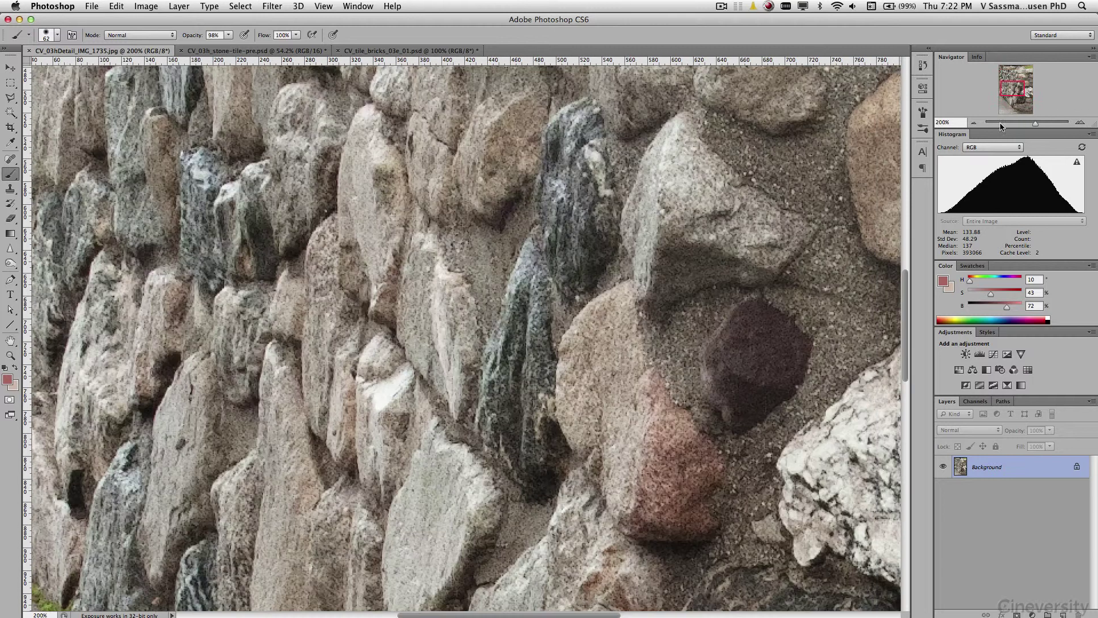
# Inspect the Blue, Red and Green channels of CV_03h_stone-tile-pre.psd one by one, and set the composite's histogram to Colors.
pyautogui.press('super+minus')
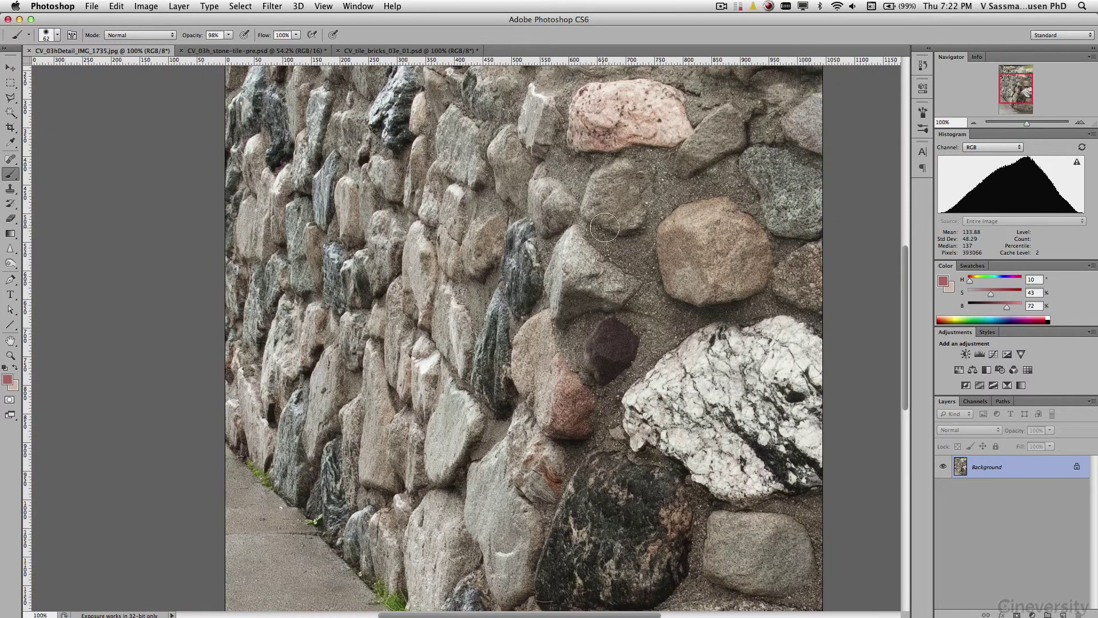
pyautogui.click(295, 51)
pyautogui.click(975, 401)
pyautogui.click(980, 465)
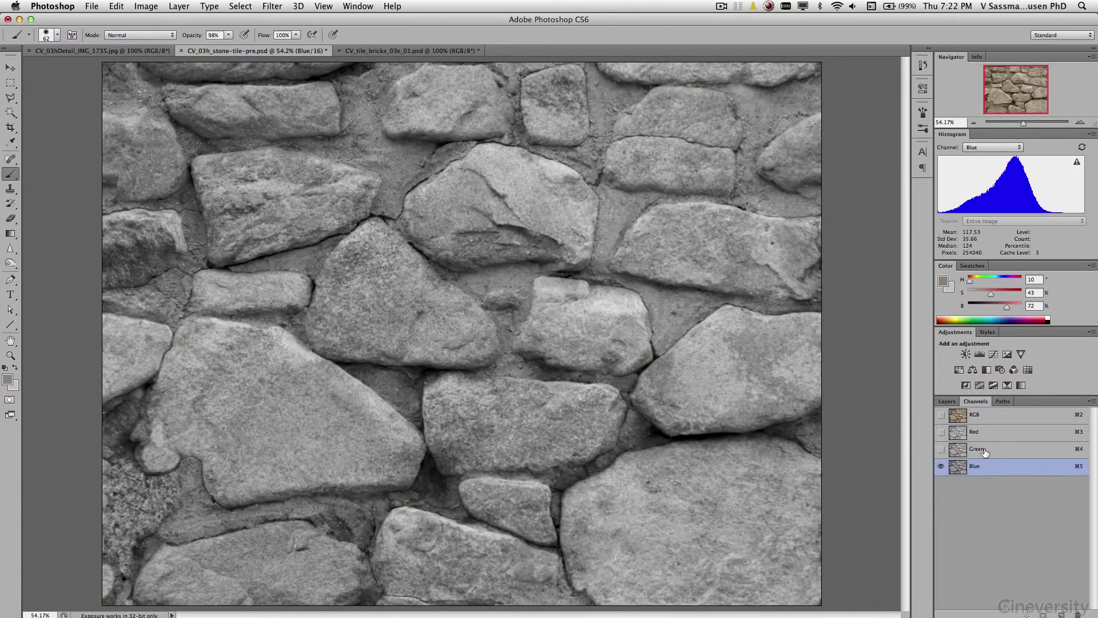
pyautogui.click(980, 432)
pyautogui.click(981, 449)
pyautogui.press('super+2')
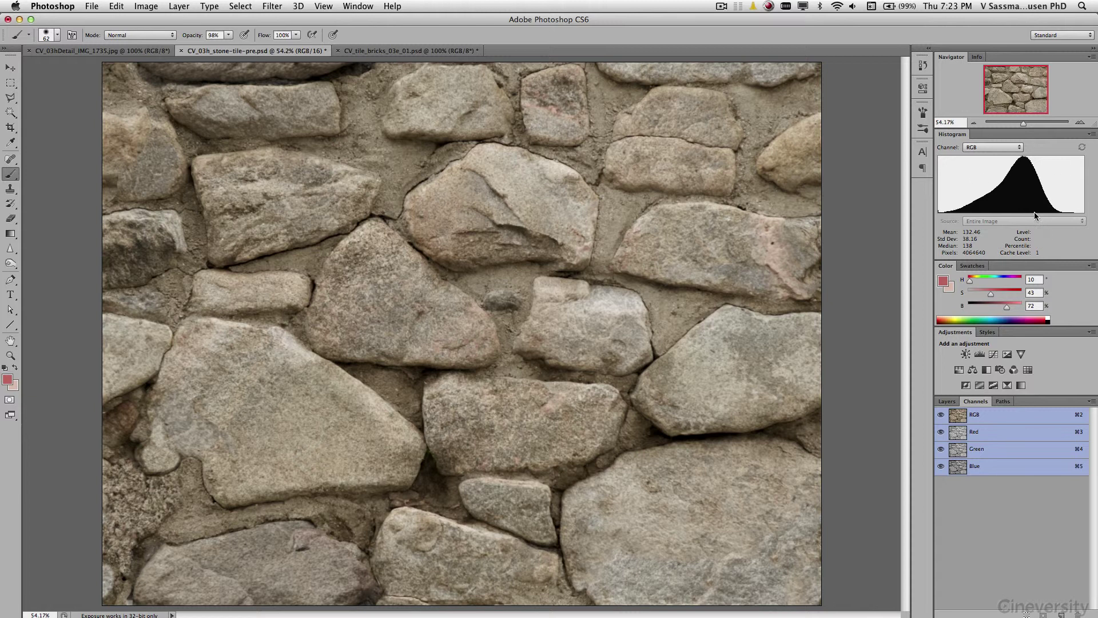
pyautogui.click(996, 147)
pyautogui.click(995, 199)
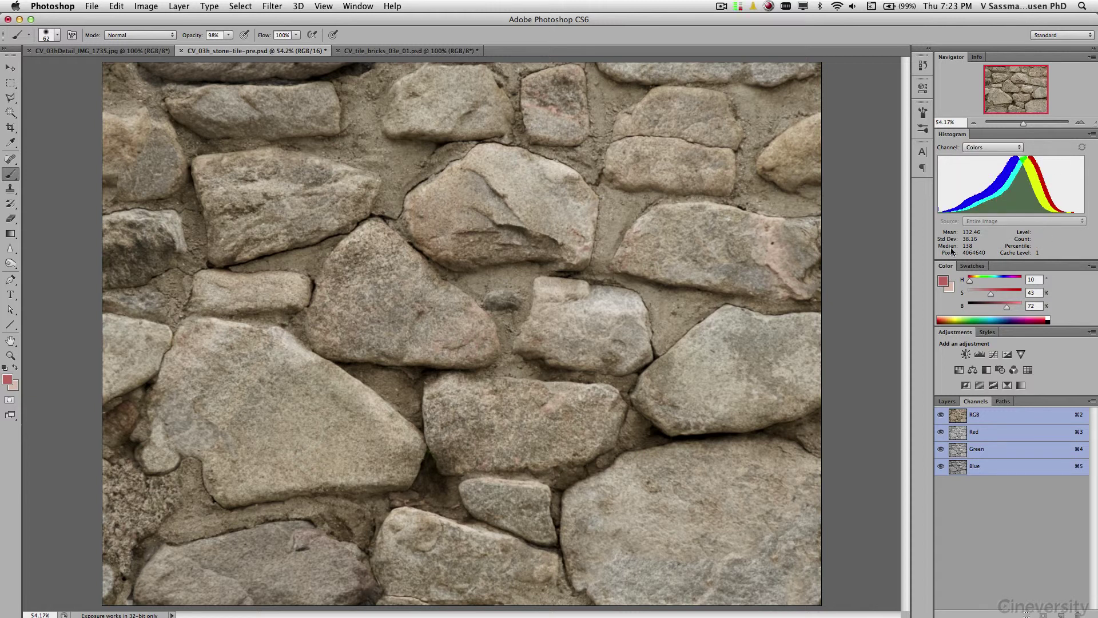
# Enter Quick Mask mode and outline the blocky stone near the image centre with a 29 px black brush at 100% opacity.
pyautogui.click(10, 401)
pyautogui.moveTo(467, 205)
pyautogui.mouseDown()
pyautogui.moveTo(529, 205)
pyautogui.moveTo(464, 232)
pyautogui.mouseUp()
pyautogui.press('super+1')
pyautogui.click(1079, 123)
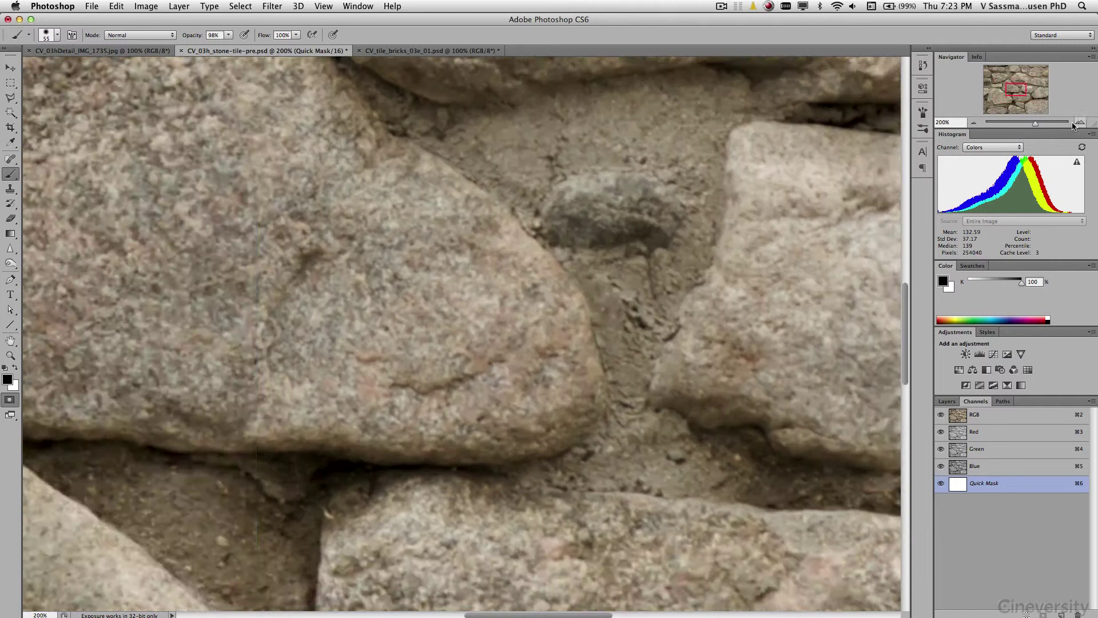
pyautogui.click(973, 123)
pyautogui.moveTo(504, 274)
pyautogui.mouseDown()
pyautogui.moveTo(486, 260)
pyautogui.moveTo(510, 257)
pyautogui.moveTo(463, 345)
pyautogui.mouseUp()
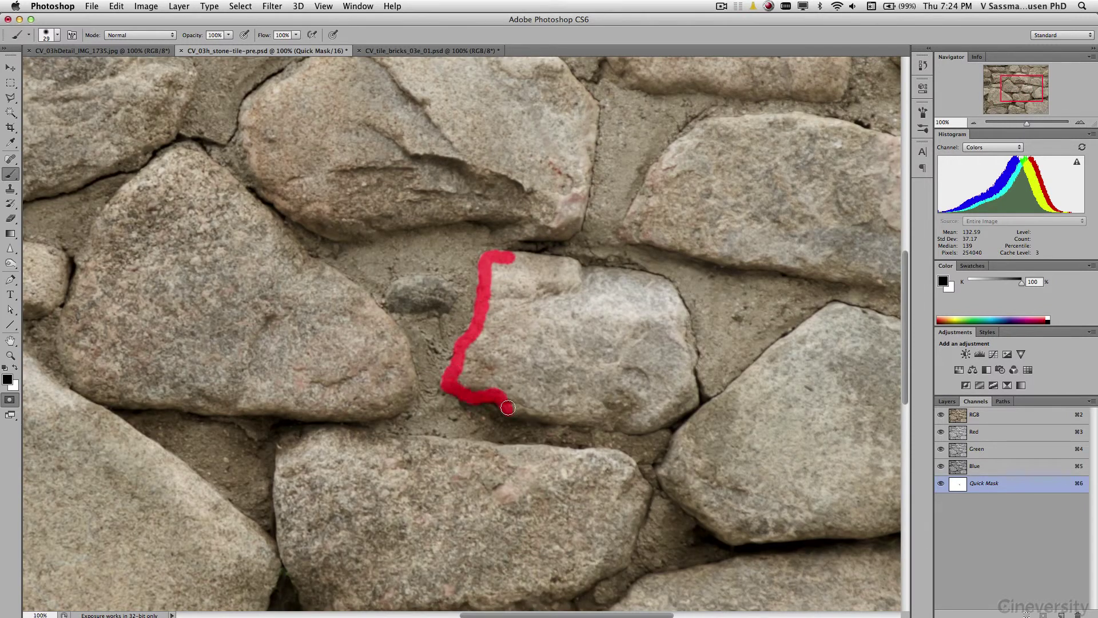
pyautogui.moveTo(508, 408)
pyautogui.mouseDown()
pyautogui.moveTo(645, 428)
pyautogui.moveTo(689, 401)
pyautogui.moveTo(683, 317)
pyautogui.mouseUp()
pyautogui.moveTo(512, 257); pyautogui.dragTo(575, 266)
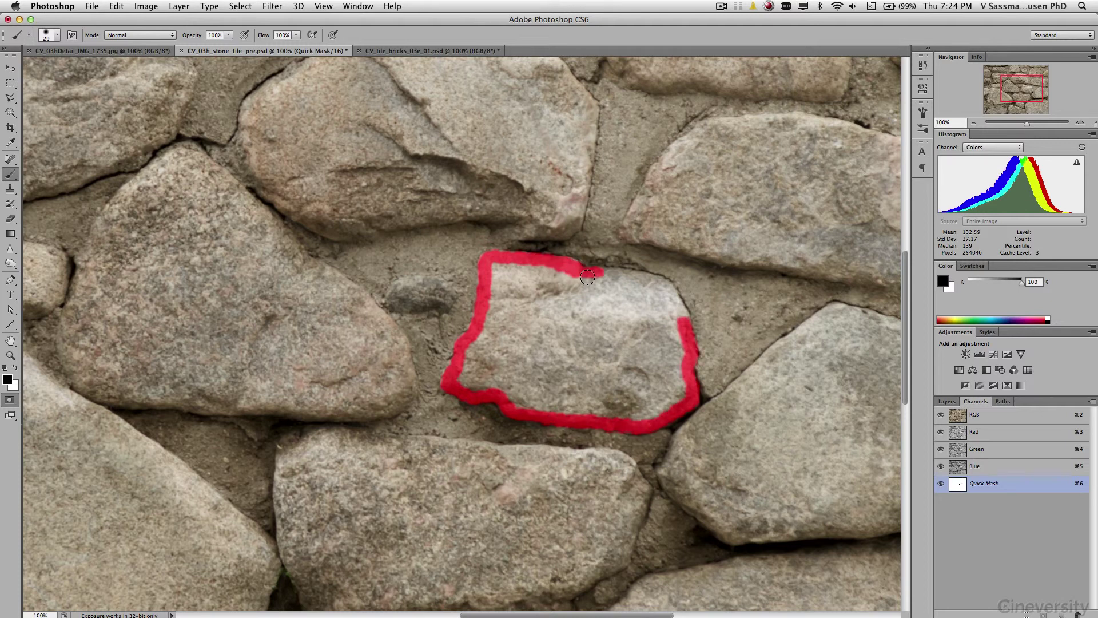
pyautogui.moveTo(666, 285); pyautogui.dragTo(680, 309)
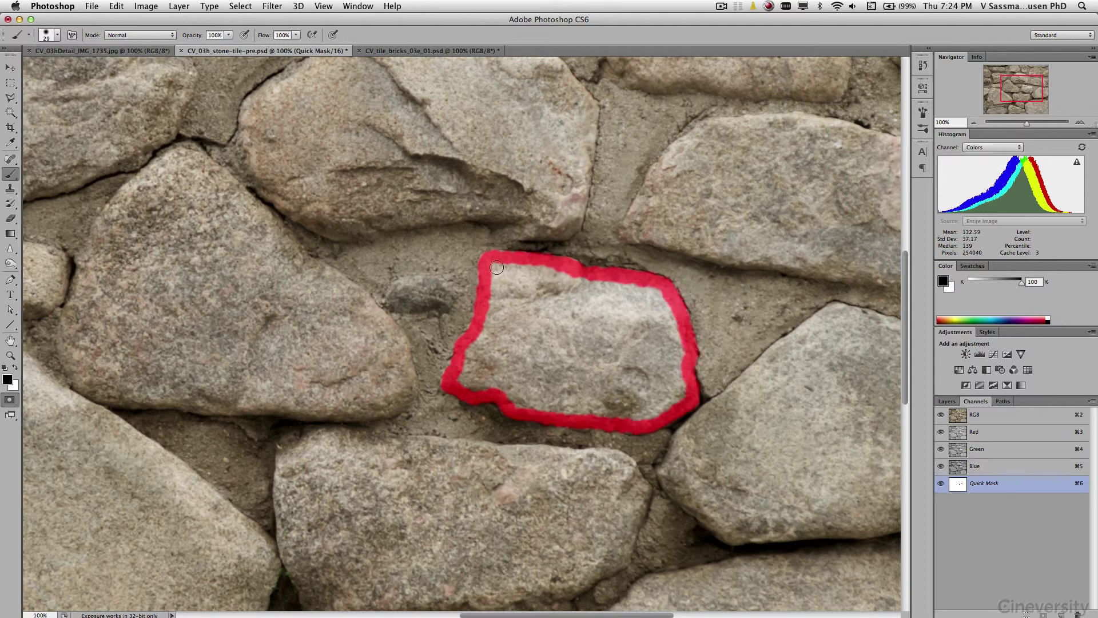
# Fill the inside of the central stone's mask outline with black using the Paint Bucket, and return to the Brush tool.
pyautogui.click(10, 234)
pyautogui.hotkey('shift', 'g')
pyautogui.click(570, 344)
pyautogui.click(10, 174)
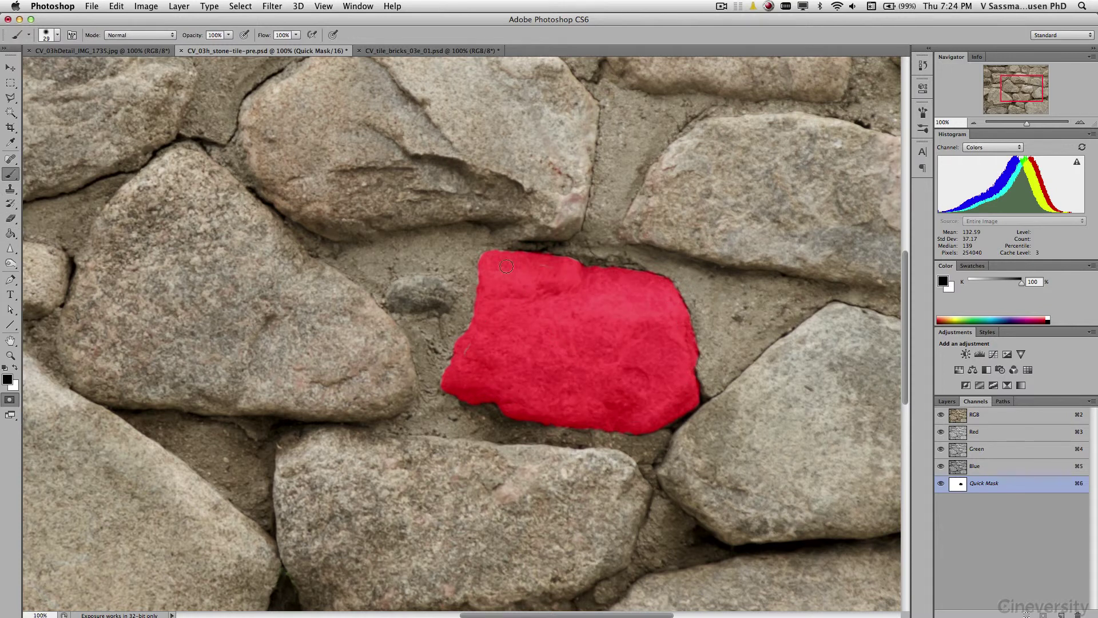
# Outline the large stone above the masked one in the Quick Mask and fill its interior with black.
pyautogui.scroll(5, 533, 282)
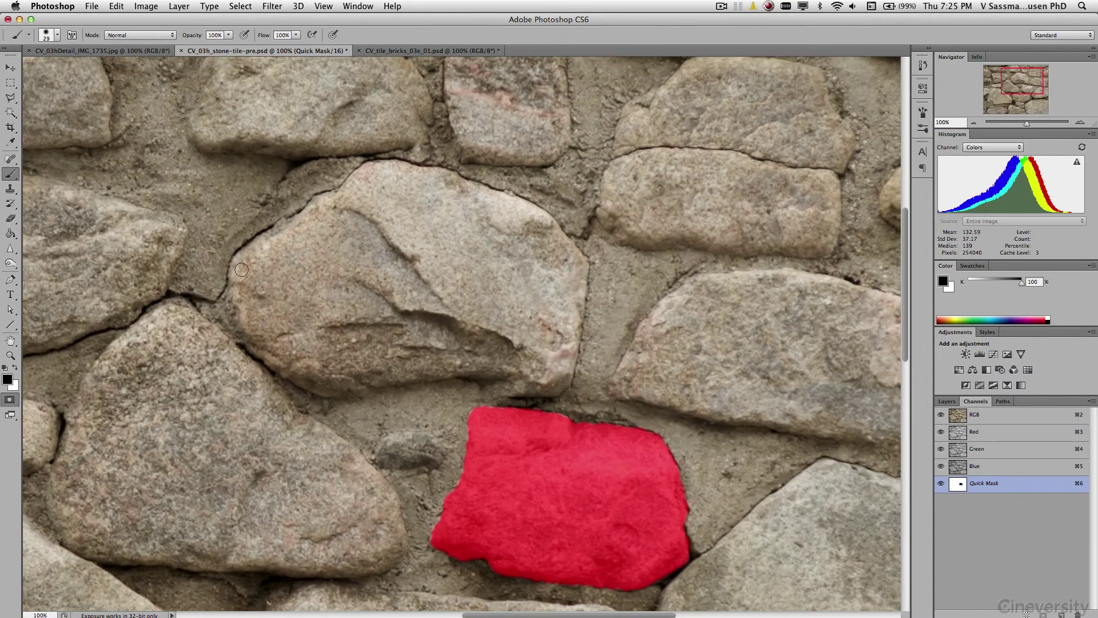
pyautogui.moveTo(237, 266)
pyautogui.mouseDown()
pyautogui.moveTo(324, 200)
pyautogui.moveTo(344, 199)
pyautogui.mouseUp()
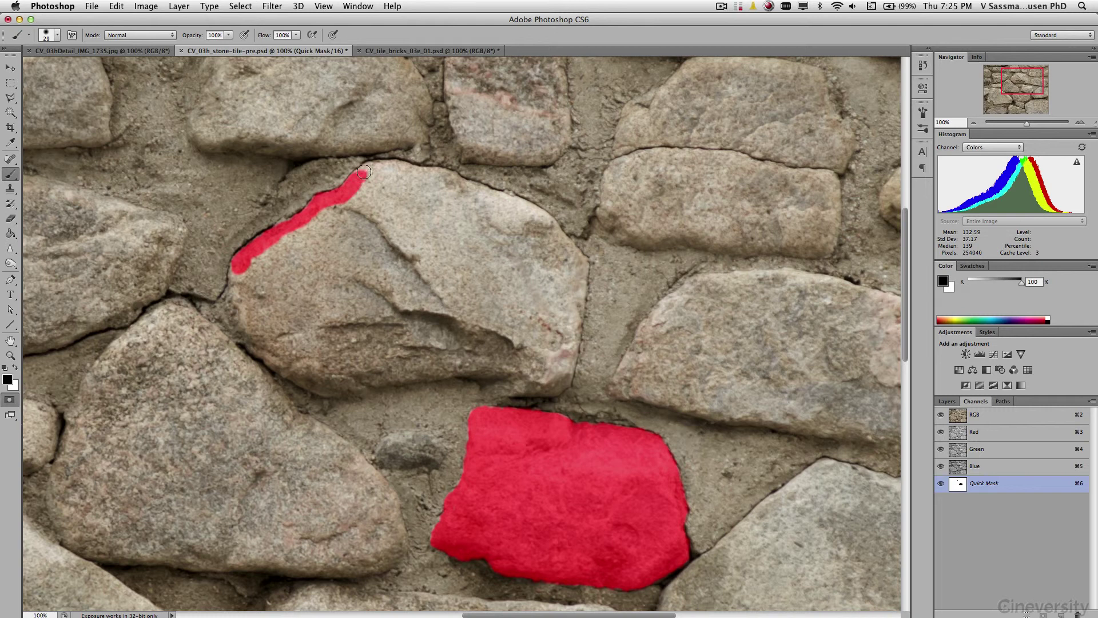
pyautogui.moveTo(389, 165)
pyautogui.mouseDown()
pyautogui.moveTo(447, 179)
pyautogui.moveTo(560, 237)
pyautogui.moveTo(583, 274)
pyautogui.moveTo(575, 349)
pyautogui.moveTo(507, 390)
pyautogui.moveTo(321, 389)
pyautogui.mouseUp()
pyautogui.moveTo(237, 268)
pyautogui.mouseDown()
pyautogui.moveTo(214, 311)
pyautogui.moveTo(190, 289)
pyautogui.moveTo(302, 376)
pyautogui.mouseUp()
pyautogui.press('g')
pyautogui.click(382, 271)
pyautogui.press('b')
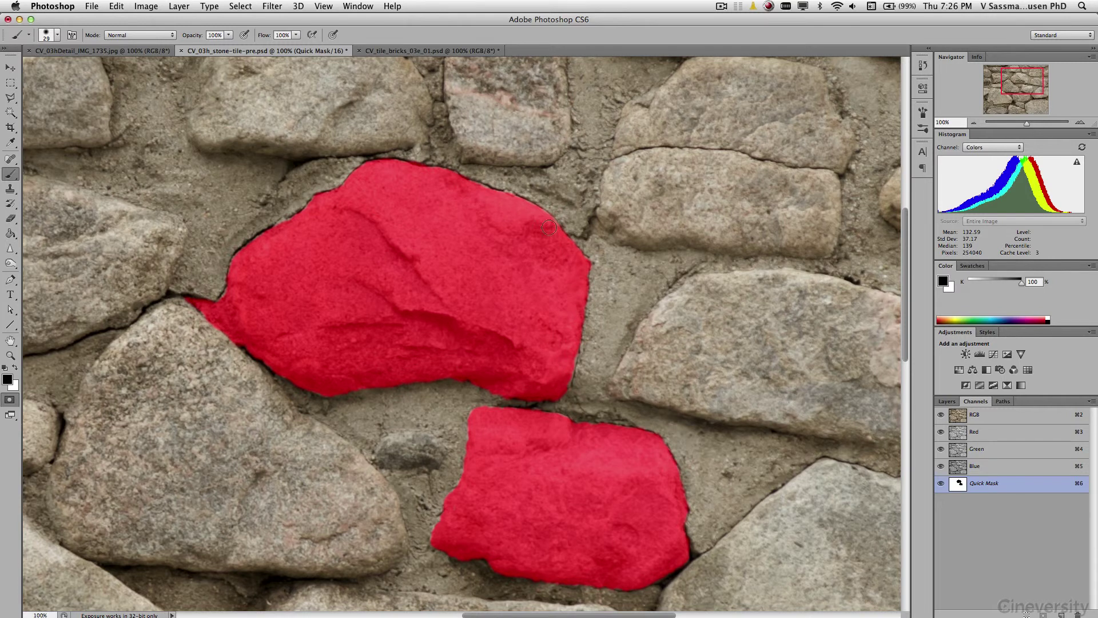
# Outline and fill the two stacked stones at the upper right in the Quick Mask, painting over the unfilled seam.
pyautogui.scroll(5, 315, 321)
pyautogui.hscroll(7, 316, 321)
pyautogui.moveTo(417, 297)
pyautogui.mouseDown()
pyautogui.moveTo(437, 243)
pyautogui.moveTo(483, 212)
pyautogui.moveTo(563, 197)
pyautogui.moveTo(609, 204)
pyautogui.moveTo(649, 274)
pyautogui.moveTo(617, 391)
pyautogui.mouseUp()
pyautogui.moveTo(419, 298)
pyautogui.mouseDown()
pyautogui.moveTo(404, 347)
pyautogui.moveTo(434, 375)
pyautogui.moveTo(597, 385)
pyautogui.mouseUp()
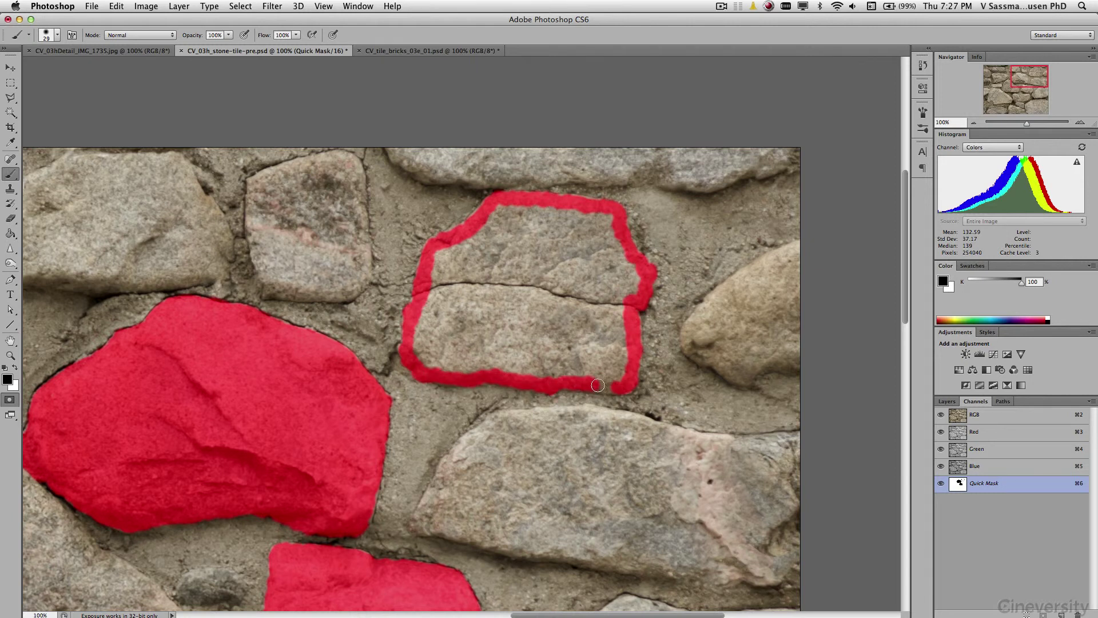
pyautogui.click(11, 233)
pyautogui.click(486, 278)
pyautogui.click(10, 174)
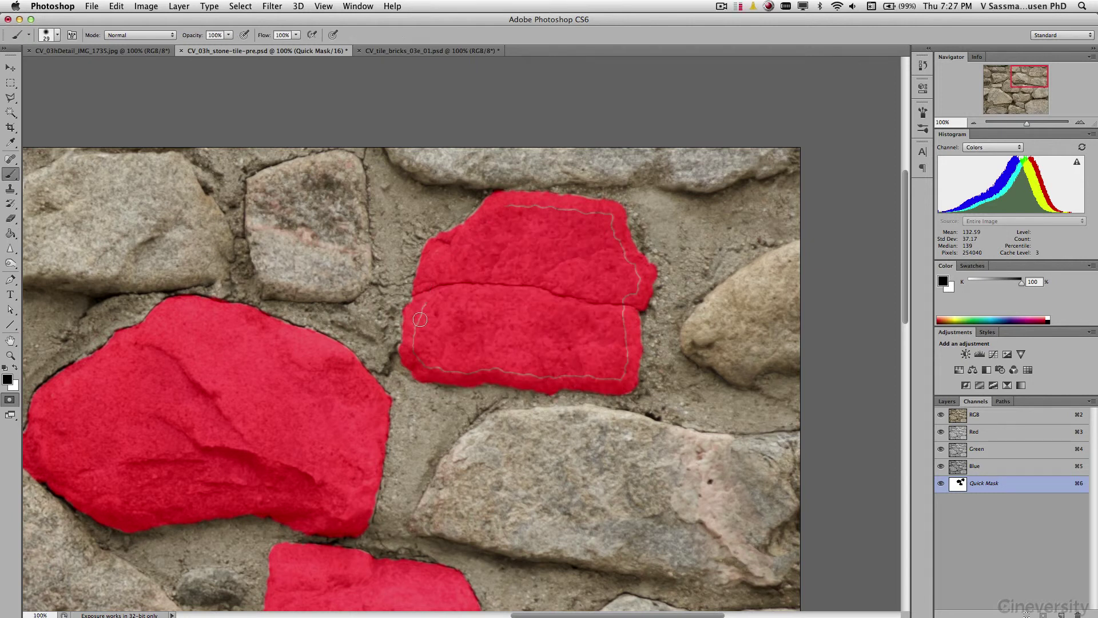
pyautogui.moveTo(524, 371)
pyautogui.mouseDown()
pyautogui.moveTo(636, 280)
pyautogui.moveTo(611, 222)
pyautogui.moveTo(501, 210)
pyautogui.mouseUp()
# Separate the two stacked stones by painting the dark crack between them out of the mask with a thin white brush.
pyautogui.press('super+plus')
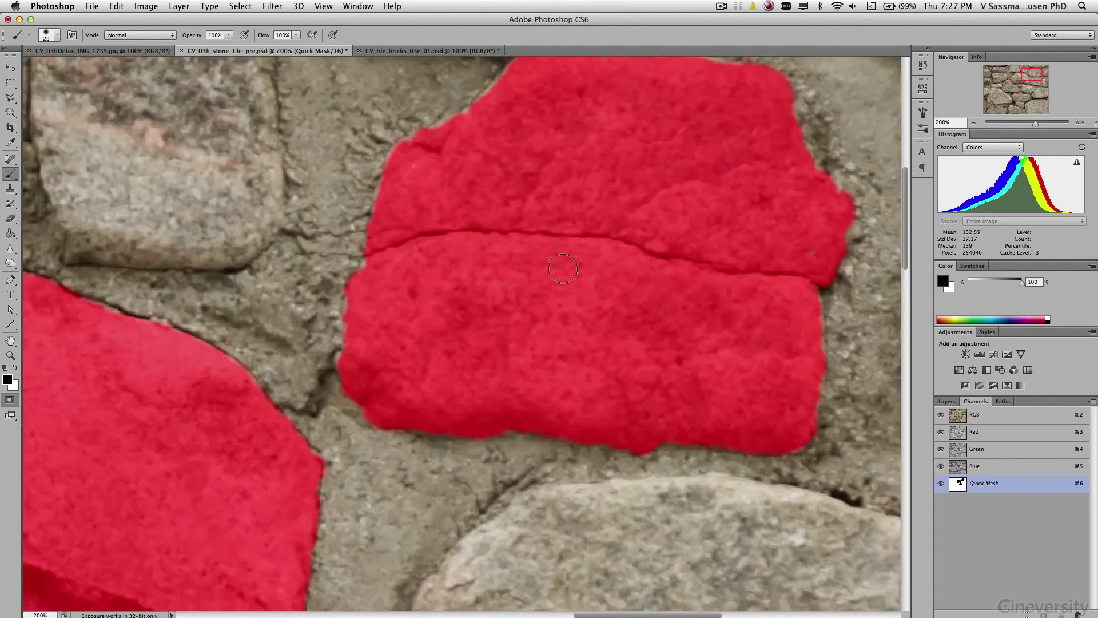
pyautogui.hscroll(3, 474, 305)
pyautogui.moveTo(474, 305); pyautogui.dragTo(459, 305)
pyautogui.press('x')
pyautogui.moveTo(246, 314); pyautogui.dragTo(284, 298)
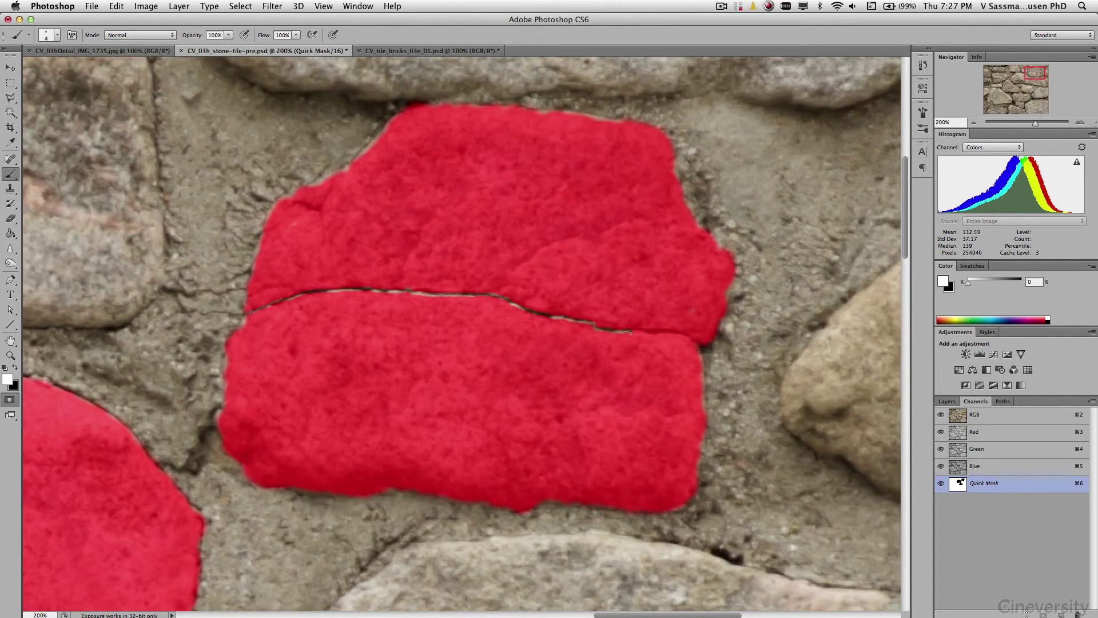
pyautogui.moveTo(494, 412); pyautogui.dragTo(509, 413)
pyautogui.press('x')
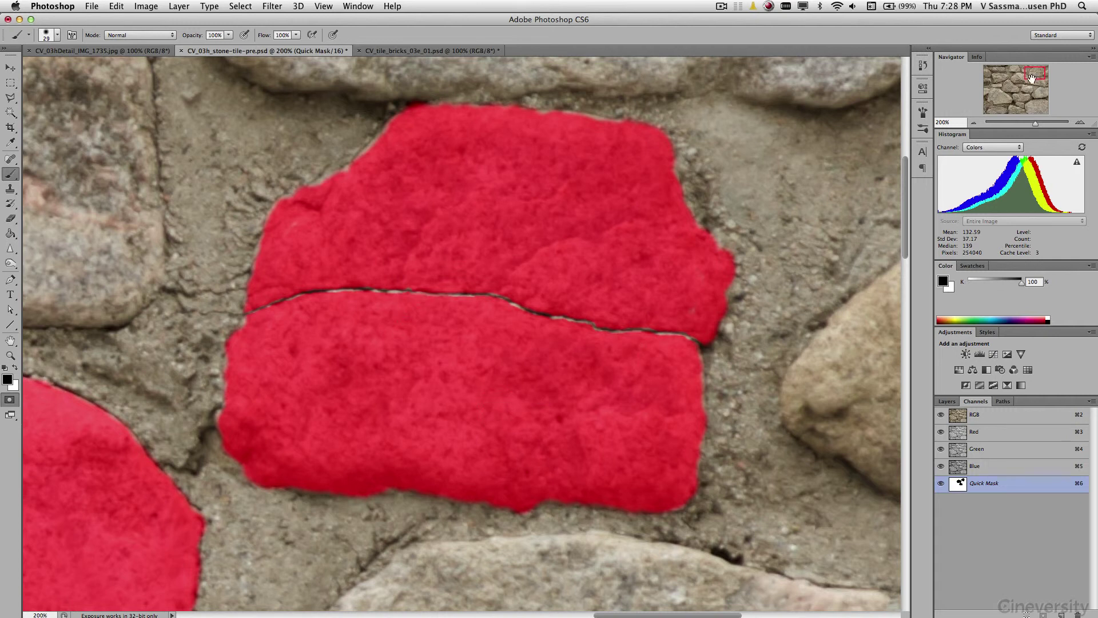
# Outline the triangular stone beside the masked stones in black with a 29 px brush in the Quick Mask.
pyautogui.press('super+minus')
pyautogui.moveTo(1031, 78)
pyautogui.mouseDown()
pyautogui.moveTo(978, 139)
pyautogui.moveTo(1004, 92)
pyautogui.mouseUp()
pyautogui.moveTo(517, 178)
pyautogui.mouseDown()
pyautogui.moveTo(447, 235)
pyautogui.moveTo(425, 277)
pyautogui.moveTo(399, 370)
pyautogui.moveTo(415, 410)
pyautogui.moveTo(459, 426)
pyautogui.moveTo(699, 438)
pyautogui.moveTo(744, 410)
pyautogui.moveTo(726, 356)
pyautogui.mouseUp()
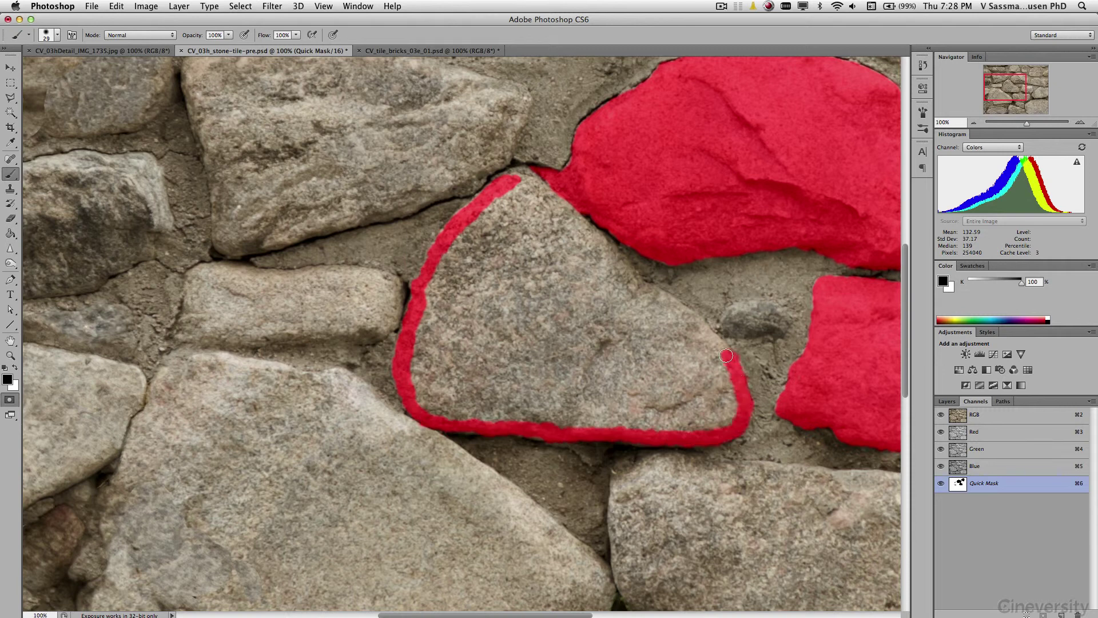
pyautogui.moveTo(549, 197)
pyautogui.mouseDown()
pyautogui.moveTo(604, 242)
pyautogui.moveTo(639, 293)
pyautogui.moveTo(716, 338)
pyautogui.mouseUp()
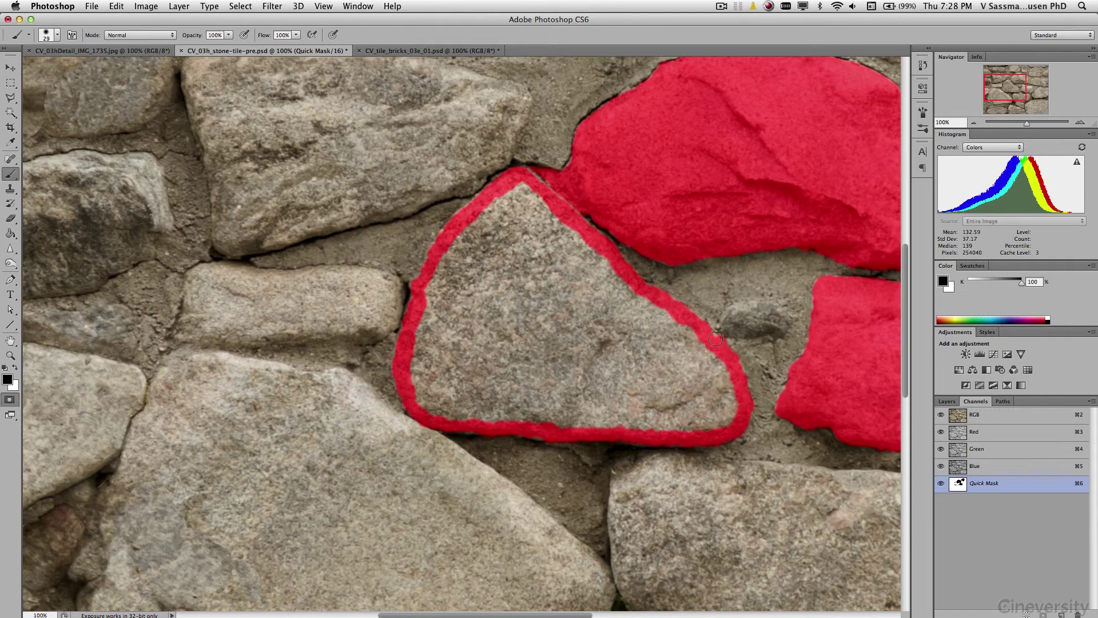
# Paint a thin white gap between the triangular stone's outline and the neighbouring large masked stone.
pyautogui.press('[')
pyautogui.press('[')
pyautogui.press('[')
pyautogui.press('[')
pyautogui.press('[')
pyautogui.press('[')
pyautogui.press('[')
pyautogui.press('[')
pyautogui.press('[')
pyautogui.press('[')
pyautogui.press('x')
pyautogui.moveTo(516, 322)
pyautogui.mouseDown()
pyautogui.moveTo(537, 321)
pyautogui.moveTo(524, 321)
pyautogui.mouseUp()
# Fill the inside of the triangular stone's outline with black using the Paint Bucket, and return to the Brush tool.
pyautogui.click(10, 234)
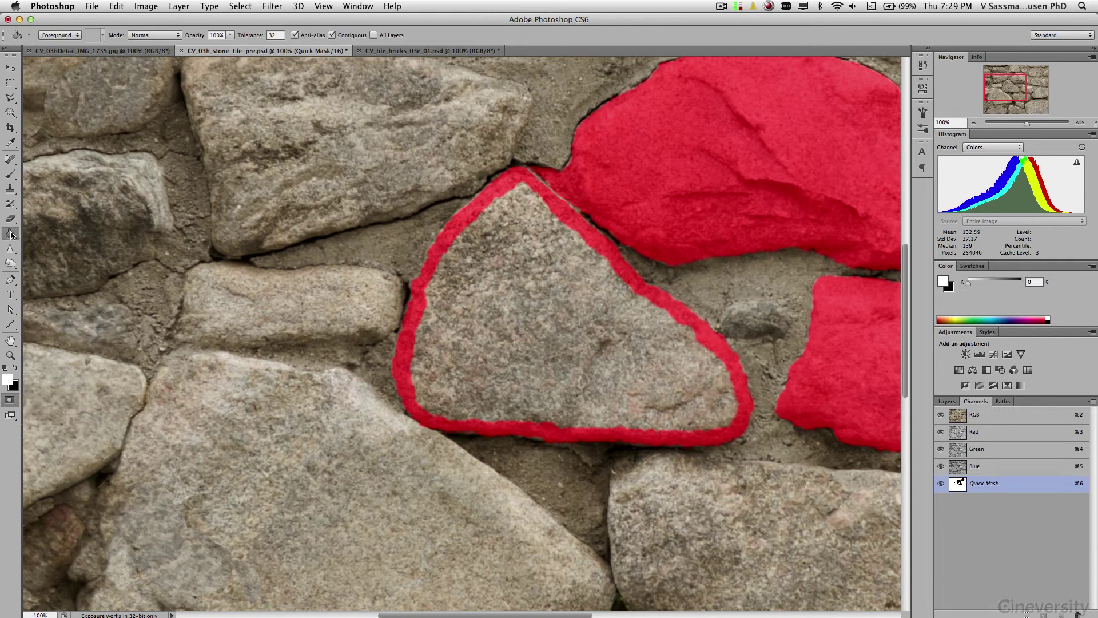
pyautogui.press('x')
pyautogui.click(546, 322)
pyautogui.press('b')
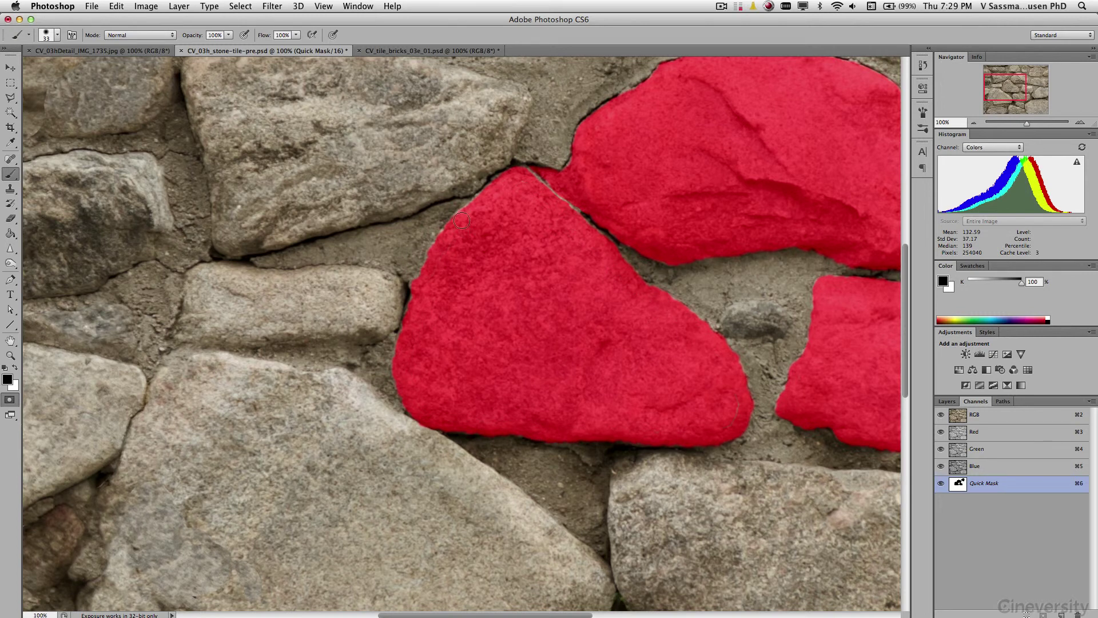
# Outline the wide stone below the triangular and central masked stones in black in the Quick Mask.
pyautogui.moveTo(740, 500); pyautogui.dragTo(544, 390)
pyautogui.moveTo(433, 356)
pyautogui.mouseDown()
pyautogui.moveTo(425, 375)
pyautogui.moveTo(380, 210)
pyautogui.moveTo(392, 326)
pyautogui.mouseUp()
pyautogui.moveTo(430, 366)
pyautogui.mouseDown()
pyautogui.moveTo(600, 347)
pyautogui.moveTo(602, 364)
pyautogui.moveTo(656, 345)
pyautogui.moveTo(711, 315)
pyautogui.moveTo(736, 237)
pyautogui.moveTo(709, 206)
pyautogui.mouseUp()
pyautogui.moveTo(389, 193)
pyautogui.mouseDown()
pyautogui.moveTo(461, 187)
pyautogui.moveTo(714, 210)
pyautogui.mouseUp()
# Fill the interior of the wide lower stone's outline with black in the Quick Mask, and return to the Brush tool.
pyautogui.press('x')
pyautogui.press('x')
pyautogui.press('x')
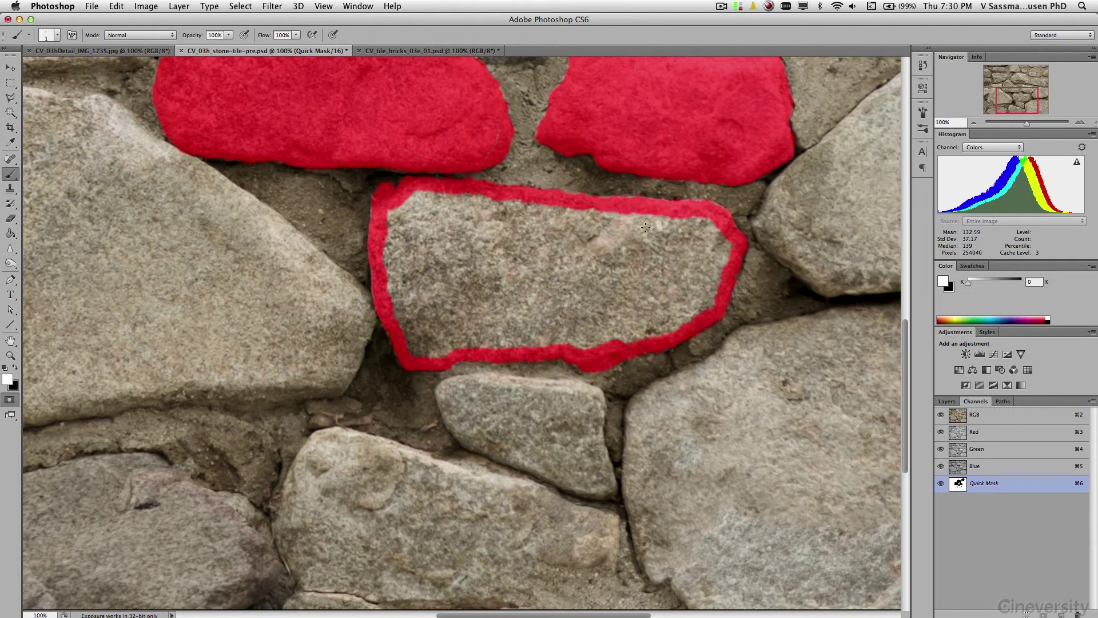
pyautogui.keyDown('ctrl'); pyautogui.keyDown('alt'); pyautogui.moveTo(628, 274); pyautogui.dragTo(633, 274); pyautogui.keyUp('alt'); pyautogui.keyUp('ctrl')
pyautogui.moveTo(659, 214); pyautogui.dragTo(667, 213)
pyautogui.press('x')
pyautogui.press('x')
pyautogui.press('g')
pyautogui.press('x')
pyautogui.click(550, 272)
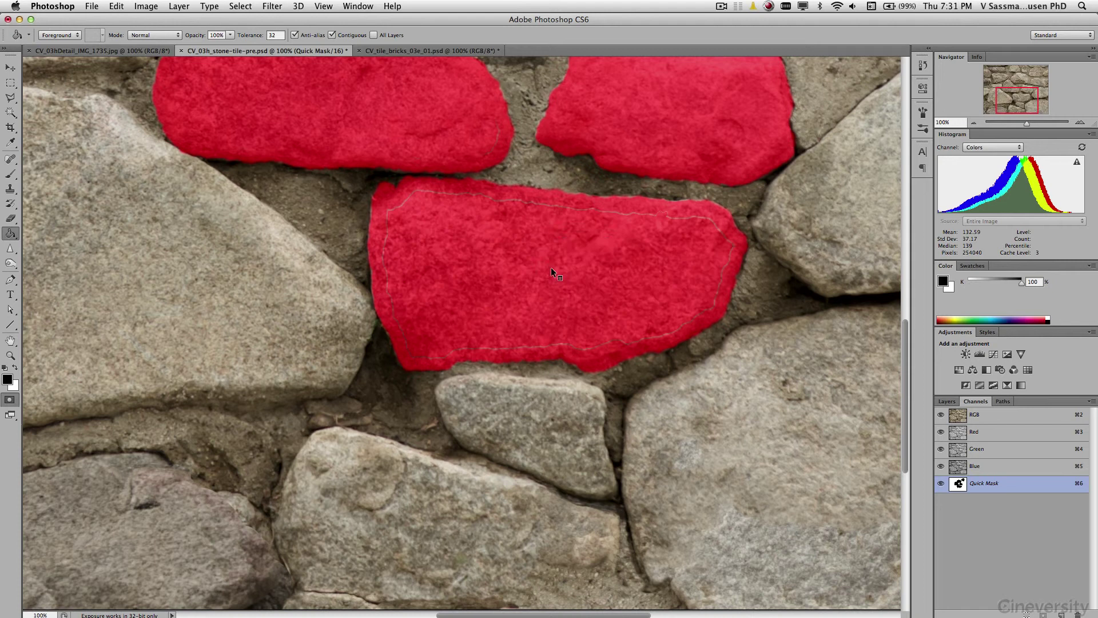
pyautogui.press('b')
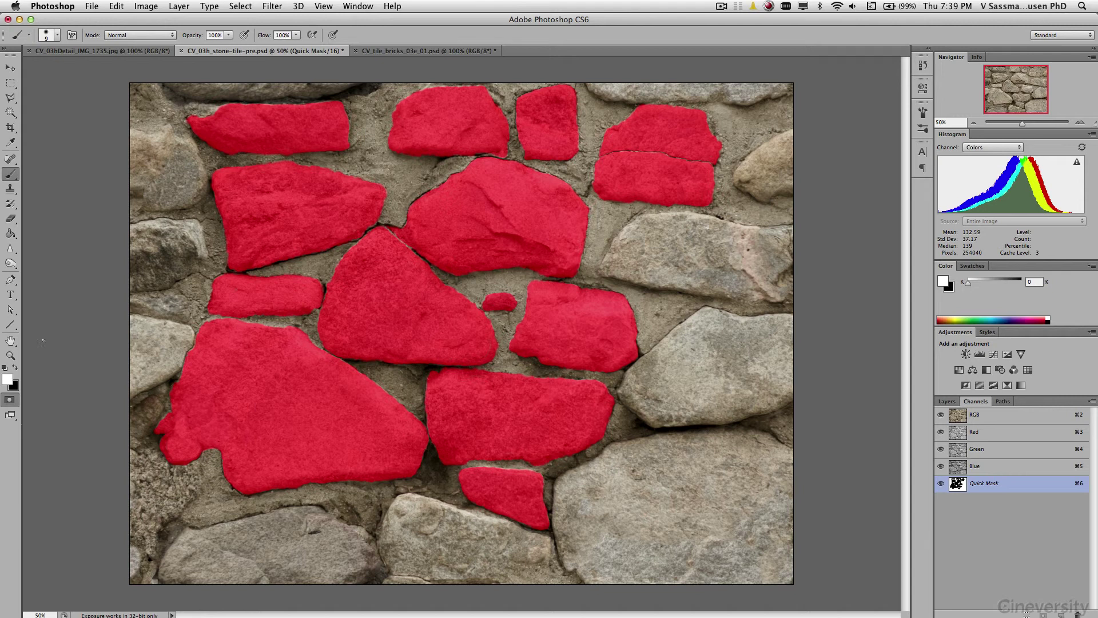
# Turn the Quick Mask into an inverted selection of the stones and save it as a new channel named Middle1.
pyautogui.press('q')
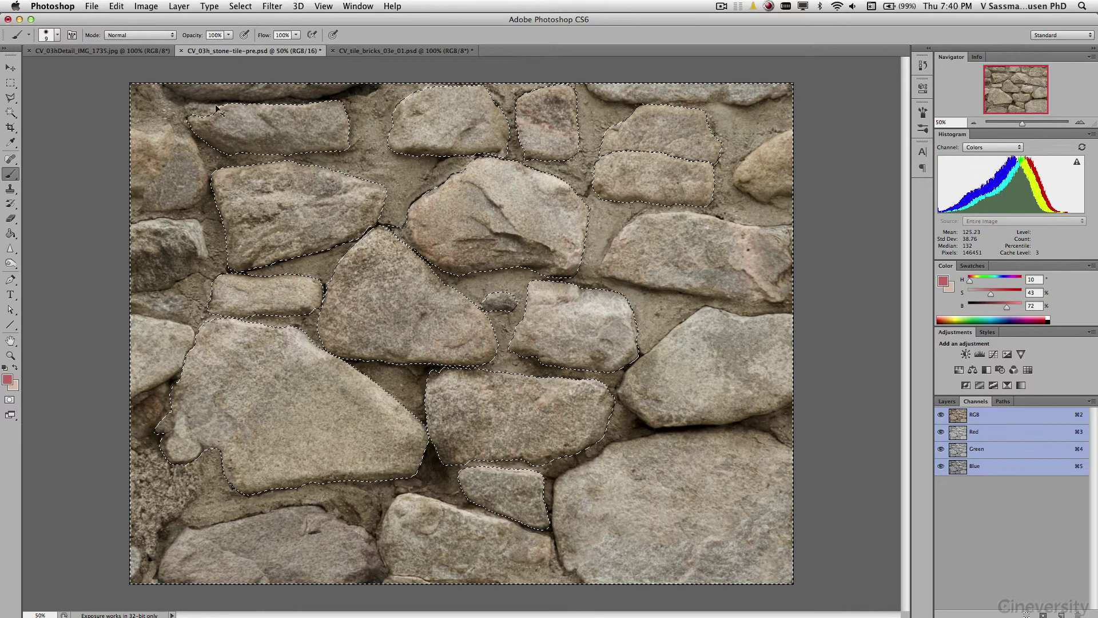
pyautogui.click(240, 6)
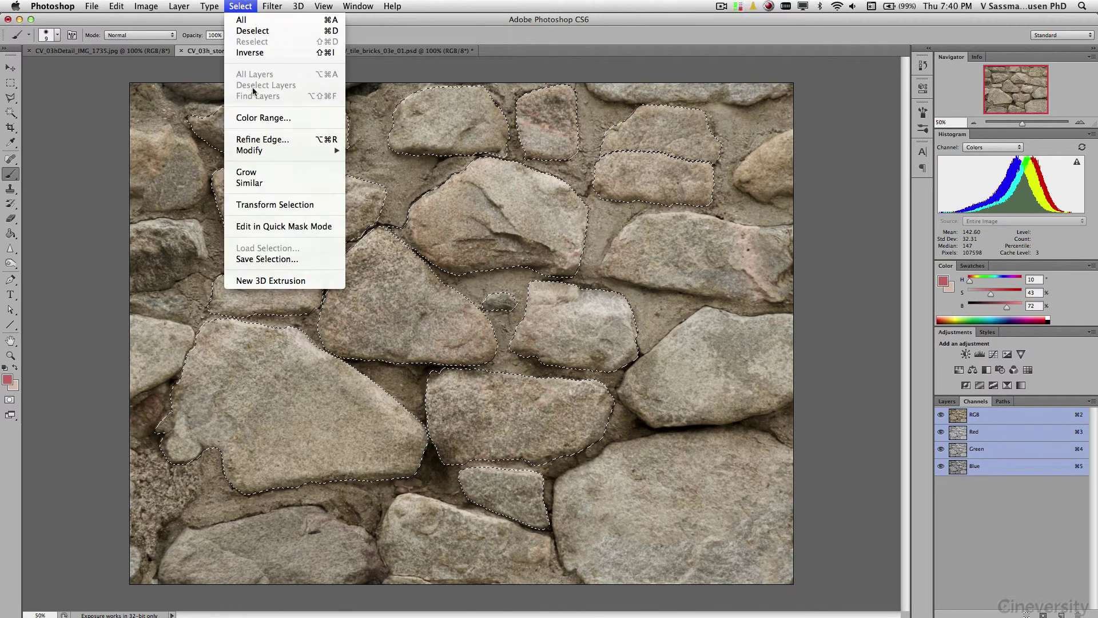
pyautogui.click(261, 259)
pyautogui.write('Mi')
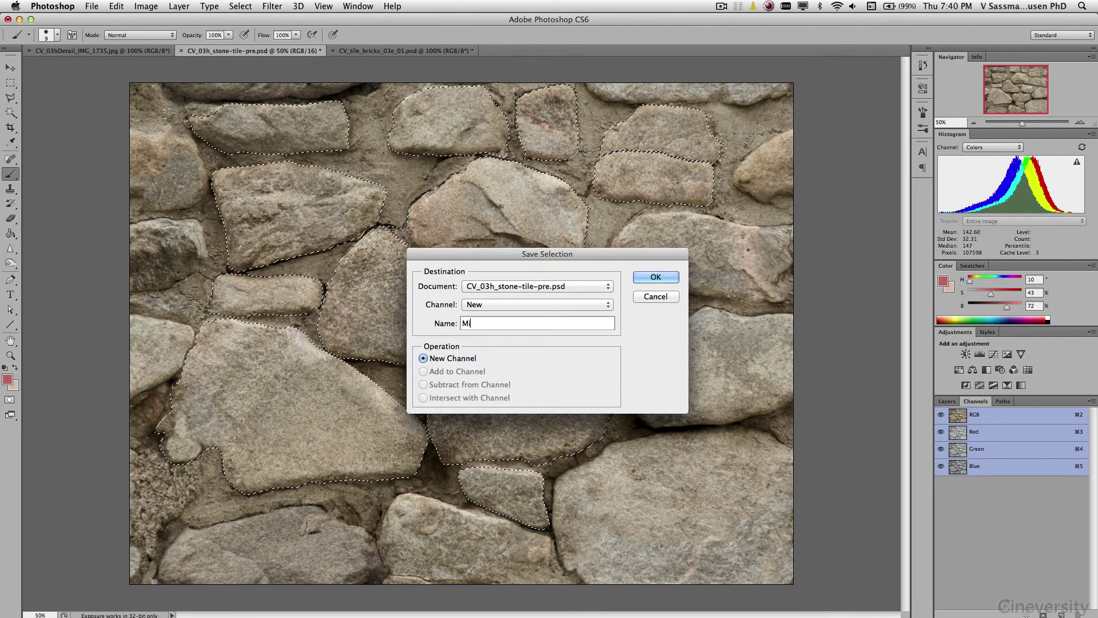
pyautogui.write('ddle1')
pyautogui.click(656, 277)
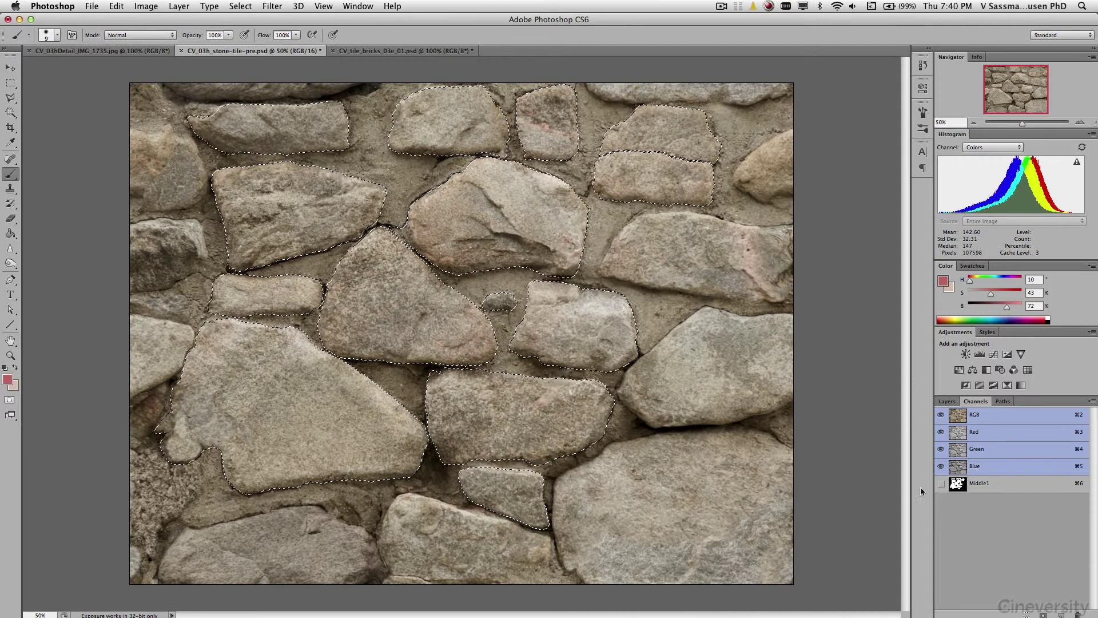
# Deselect the stones and check the Middle1 channel both over the image and with the RGB composite hidden.
pyautogui.click(941, 484)
pyautogui.click(954, 487)
pyautogui.press('super+d')
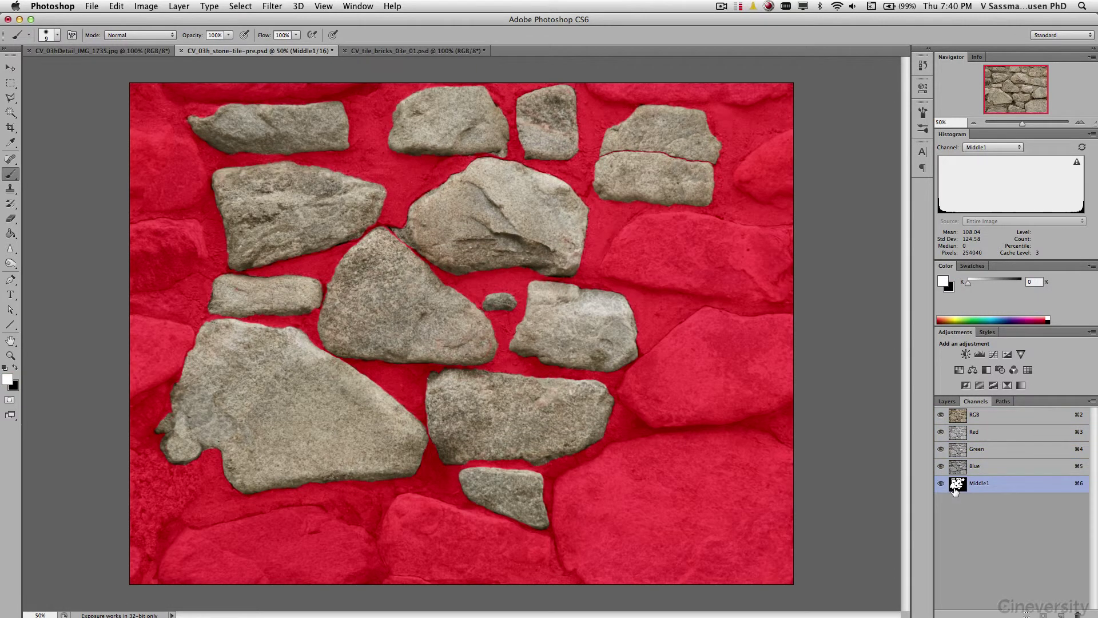
pyautogui.click(942, 416)
pyautogui.click(1080, 122)
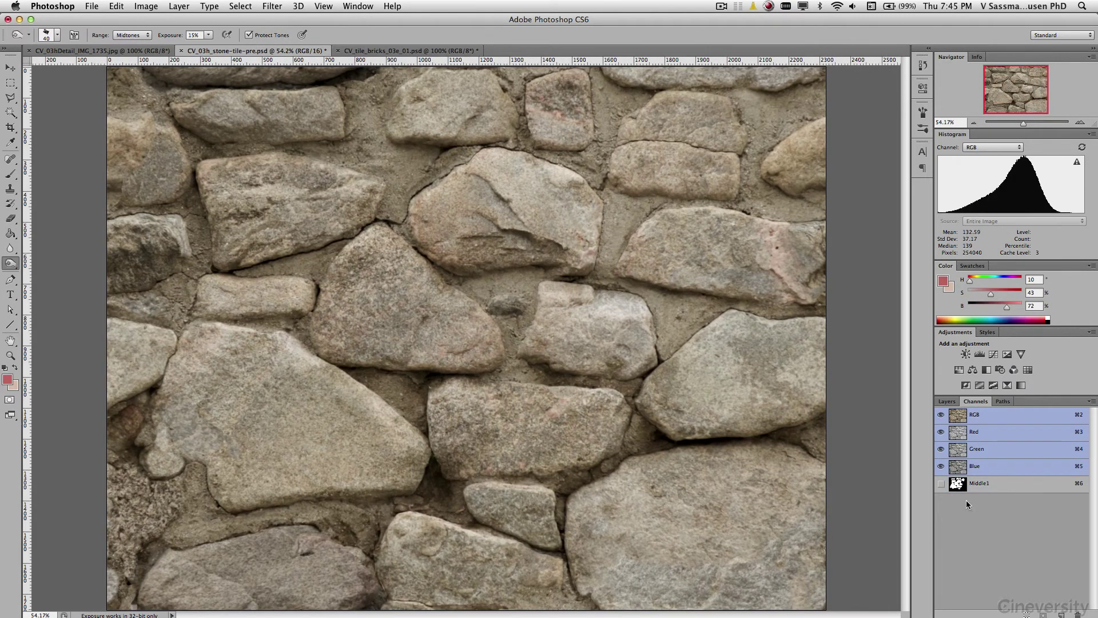
# Load the Middle1 stones as a selection and duplicate the Background layer.
pyautogui.click(946, 401)
pyautogui.moveTo(995, 467); pyautogui.dragTo(1063, 615)
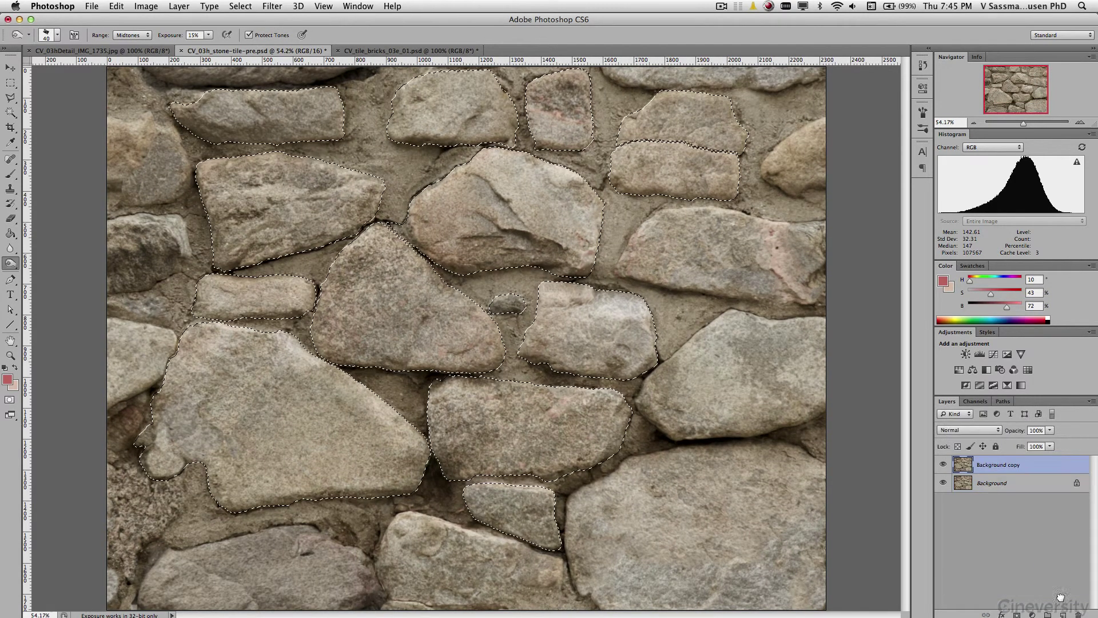
pyautogui.click(972, 123)
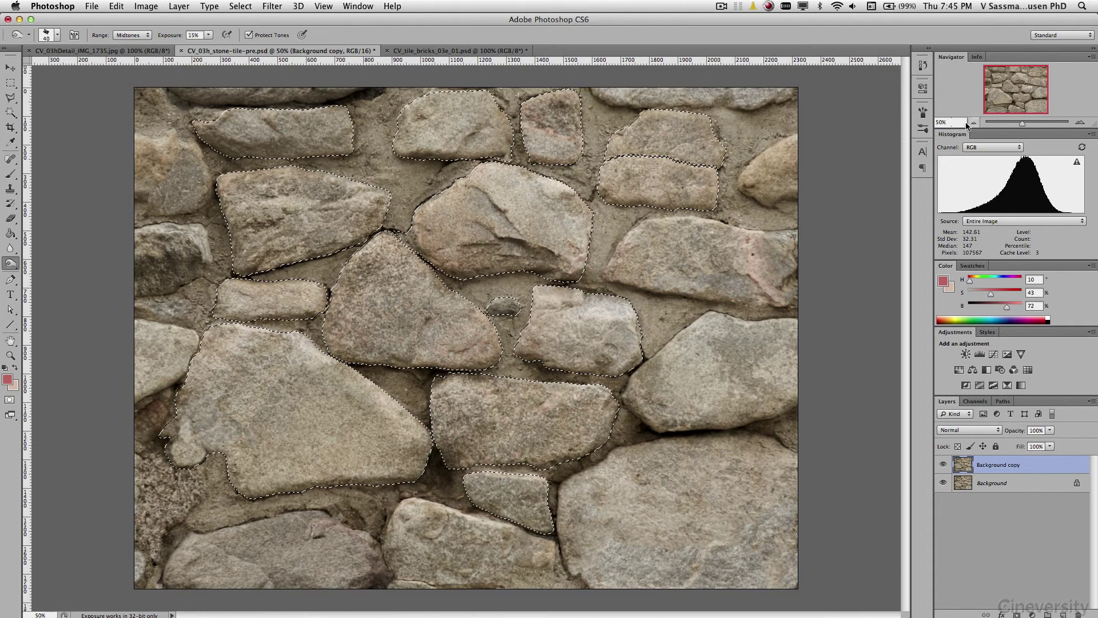
# Set the foreground colour to dark green (H 134, S 62, B 35) and fill the selected stones on the Background copy layer.
pyautogui.click(7, 380)
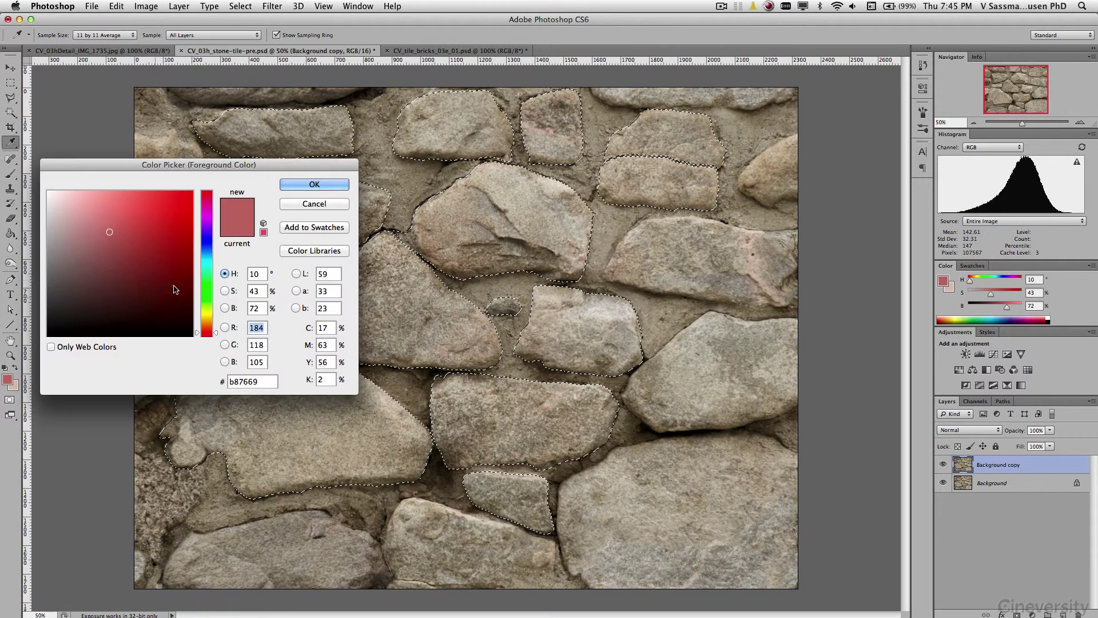
pyautogui.moveTo(206, 292); pyautogui.dragTo(204, 281)
pyautogui.moveTo(188, 198); pyautogui.dragTo(138, 286)
pyautogui.click(315, 184)
pyautogui.press('o')
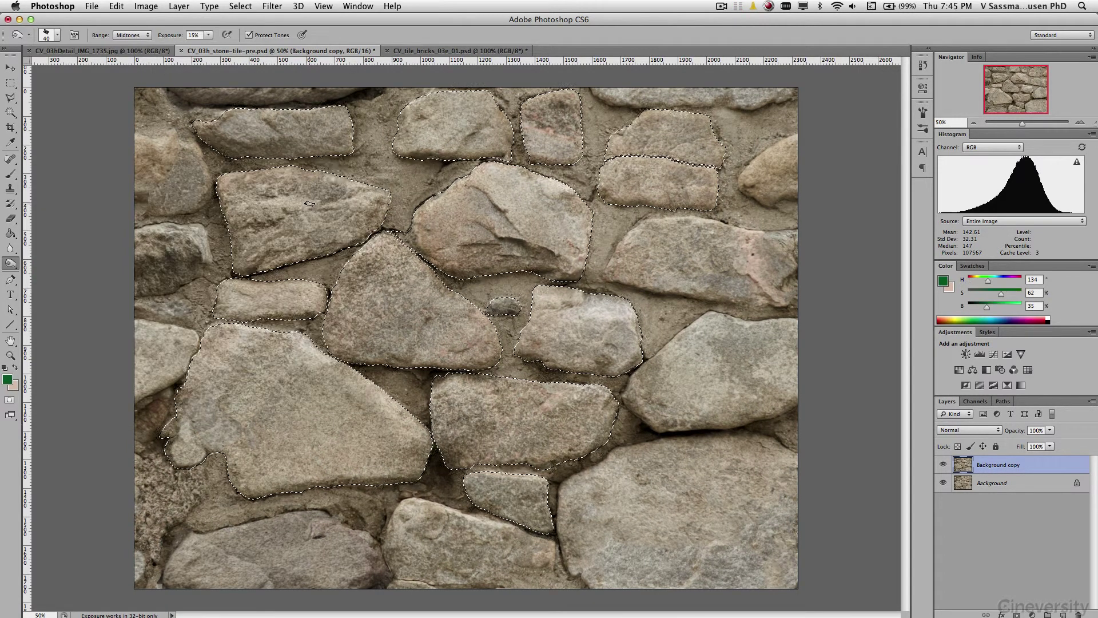
pyautogui.hotkey('alt', 'BackSpace')
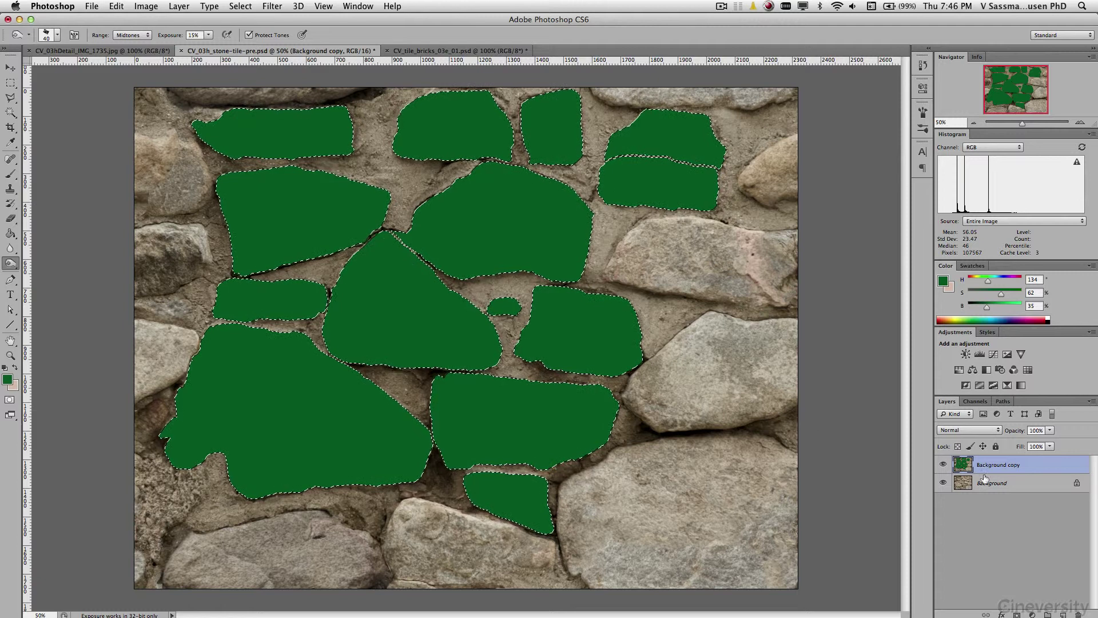
# Rename the Background copy layer as 512/512 and deselect the stones.
pyautogui.doubleClick(998, 465)
pyautogui.write('512/512')
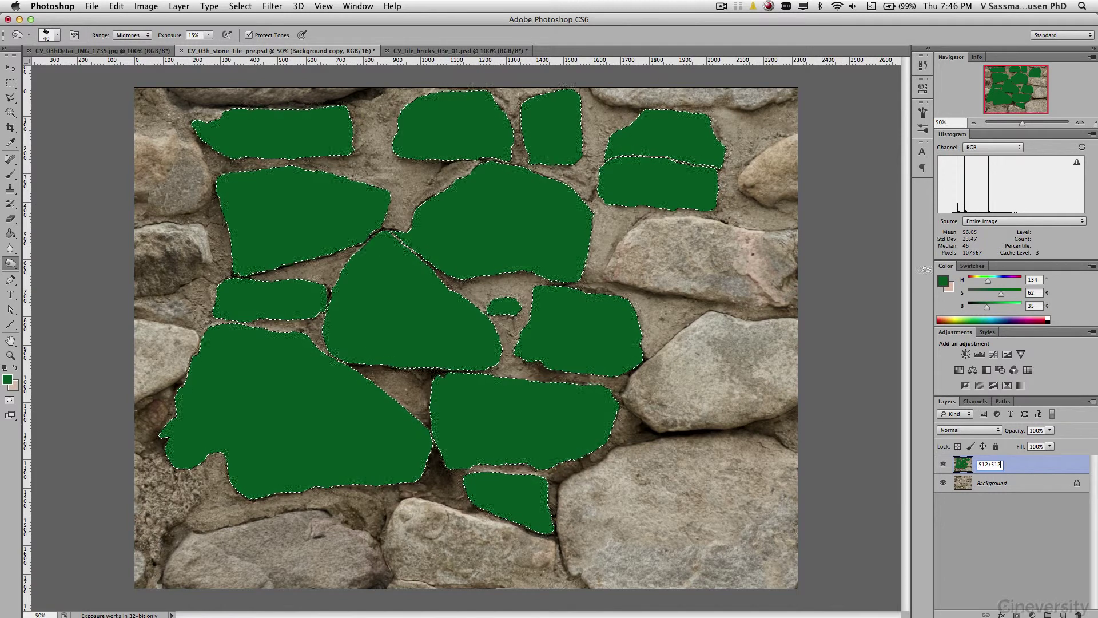
pyautogui.press('Return')
pyautogui.press('super+d')
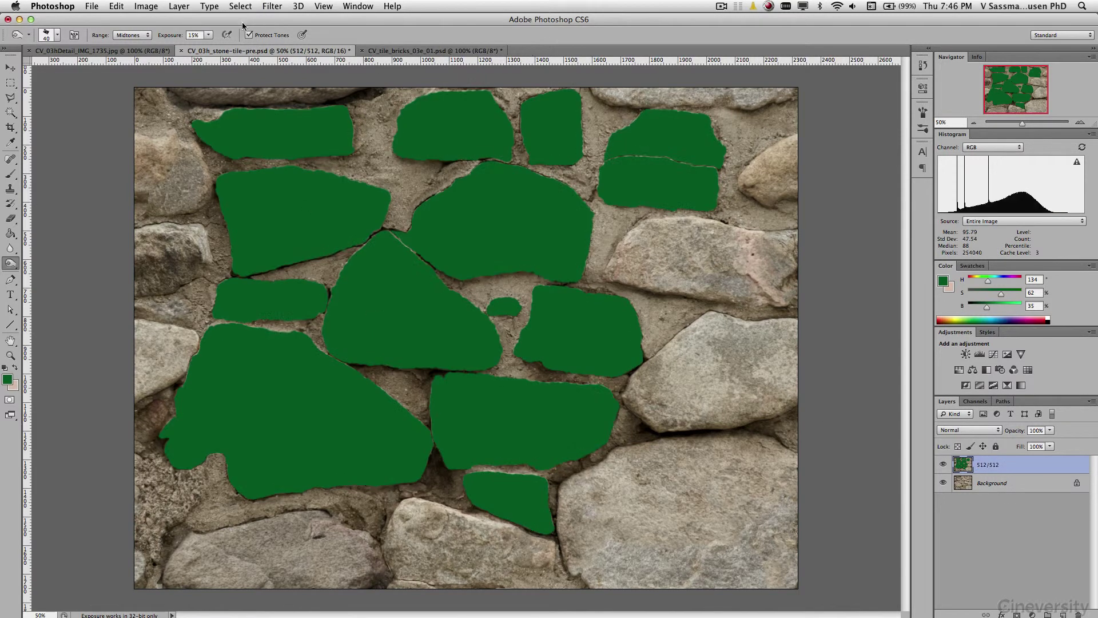
# Offset the green-filled layer by +846 pixels horizontally and +546 vertically with wrap-around, and rename it 846/546.
pyautogui.click(272, 6)
pyautogui.moveTo(299, 226)
pyautogui.click(416, 268)
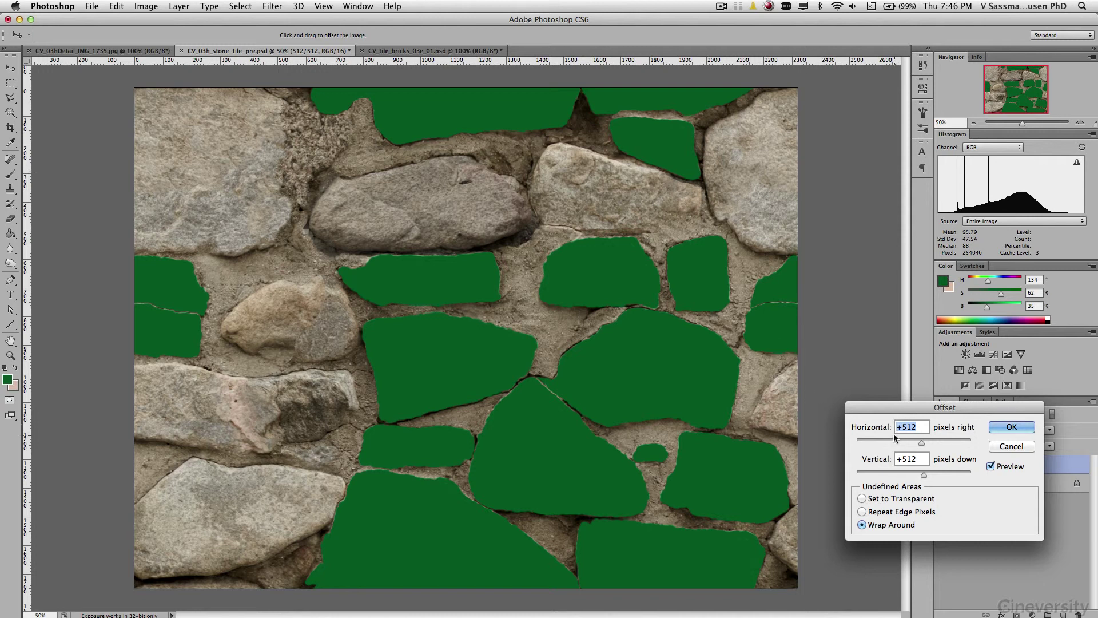
pyautogui.moveTo(921, 441); pyautogui.dragTo(1019, 446)
pyautogui.moveTo(867, 433); pyautogui.dragTo(872, 430)
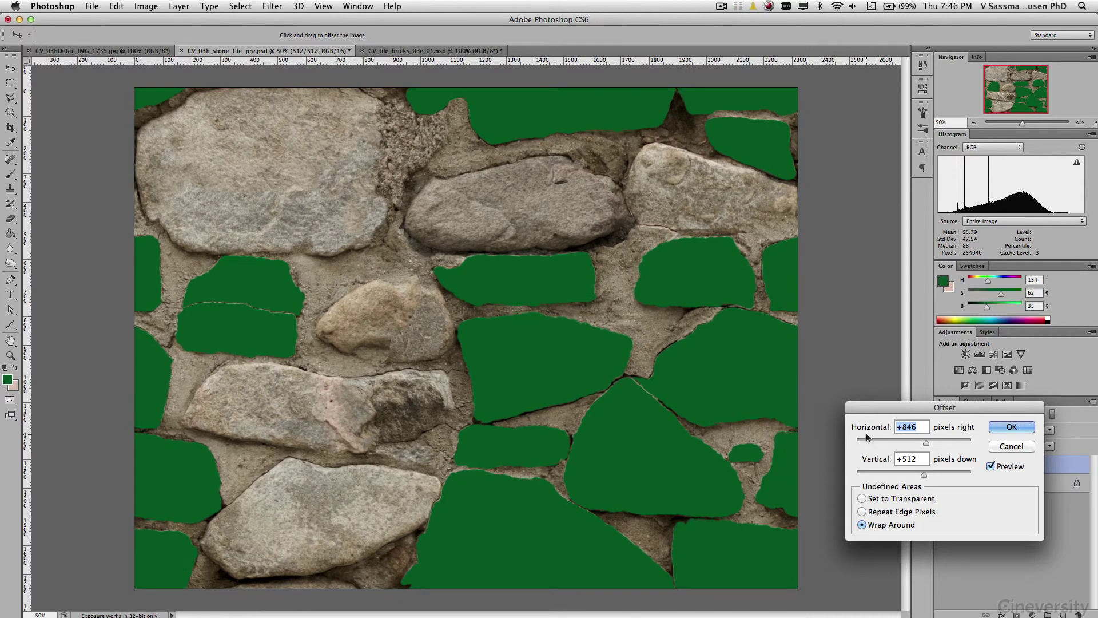
pyautogui.moveTo(873, 462); pyautogui.dragTo(880, 465)
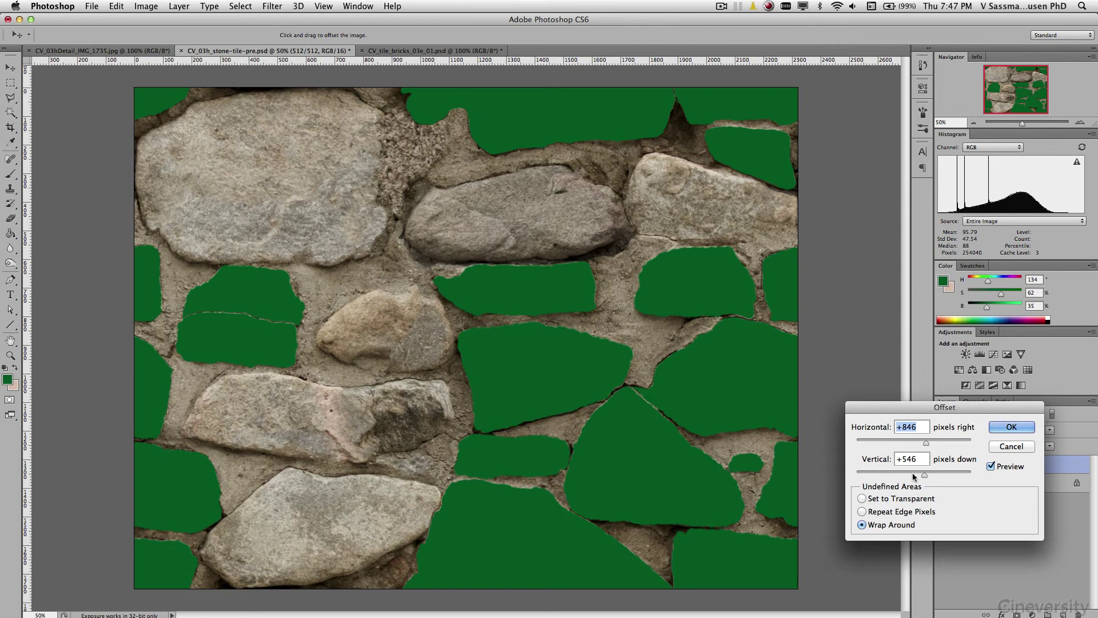
pyautogui.click(1011, 427)
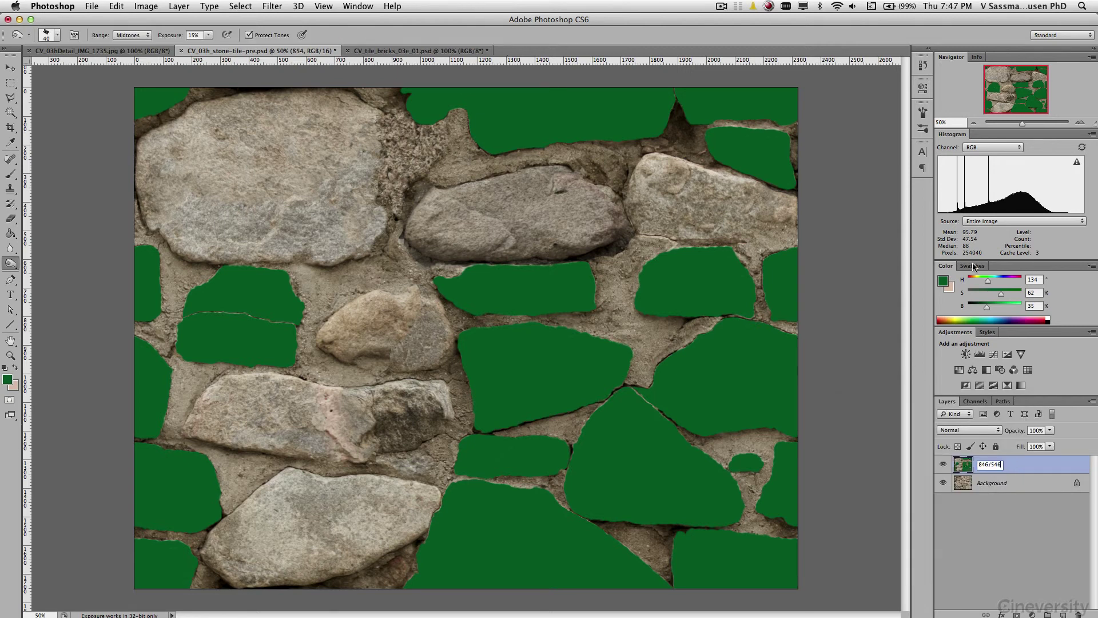
pyautogui.press('Return')
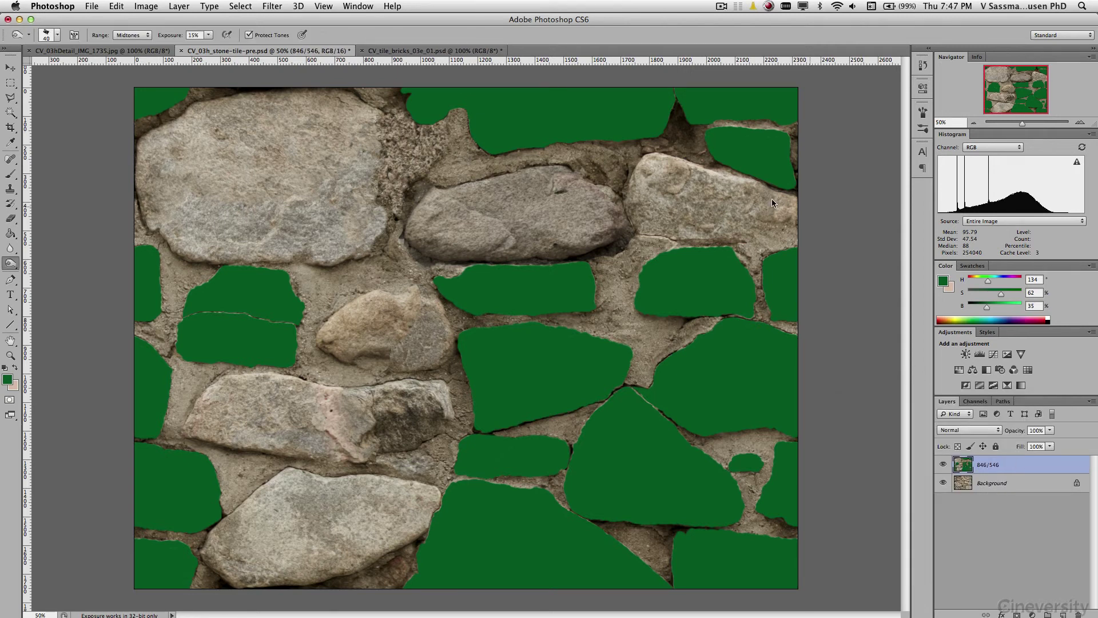
# Outline the dark oval stone near the image's upper middle in Quick Mask mode with black brush strokes.
pyautogui.click(8, 402)
pyautogui.press('b')
pyautogui.click(1079, 122)
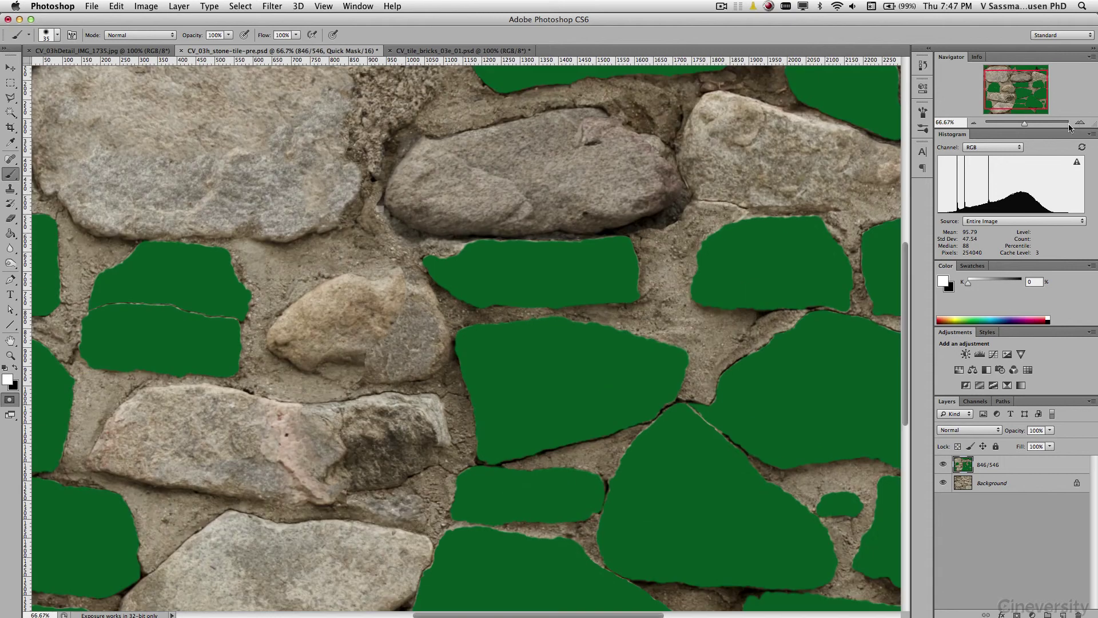
pyautogui.click(1079, 122)
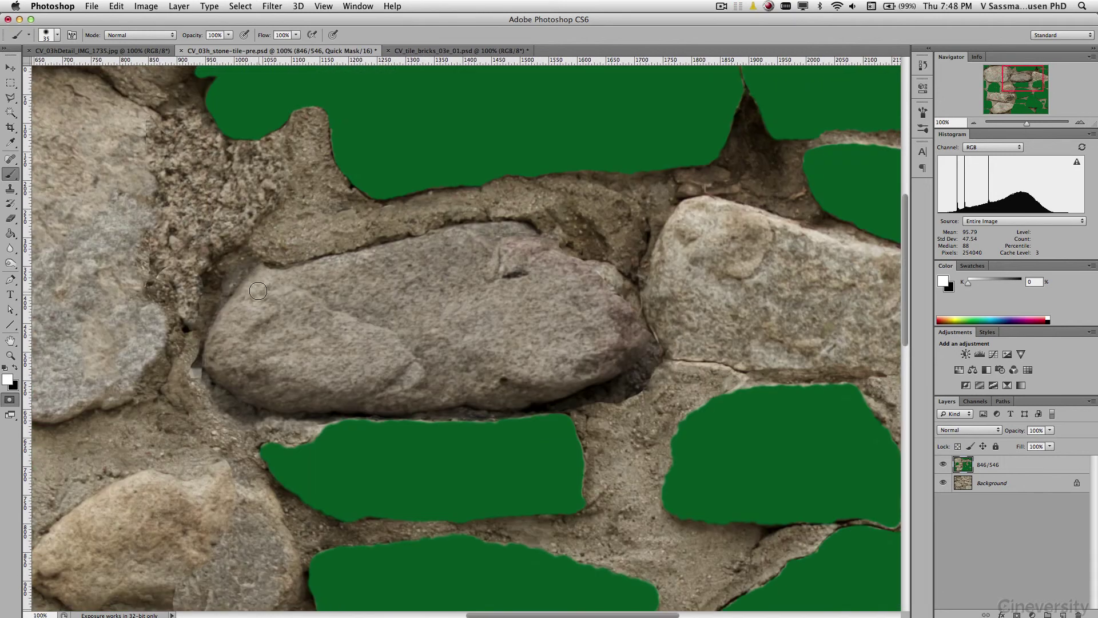
pyautogui.press('x')
pyautogui.click(307, 314)
pyautogui.press('super+z')
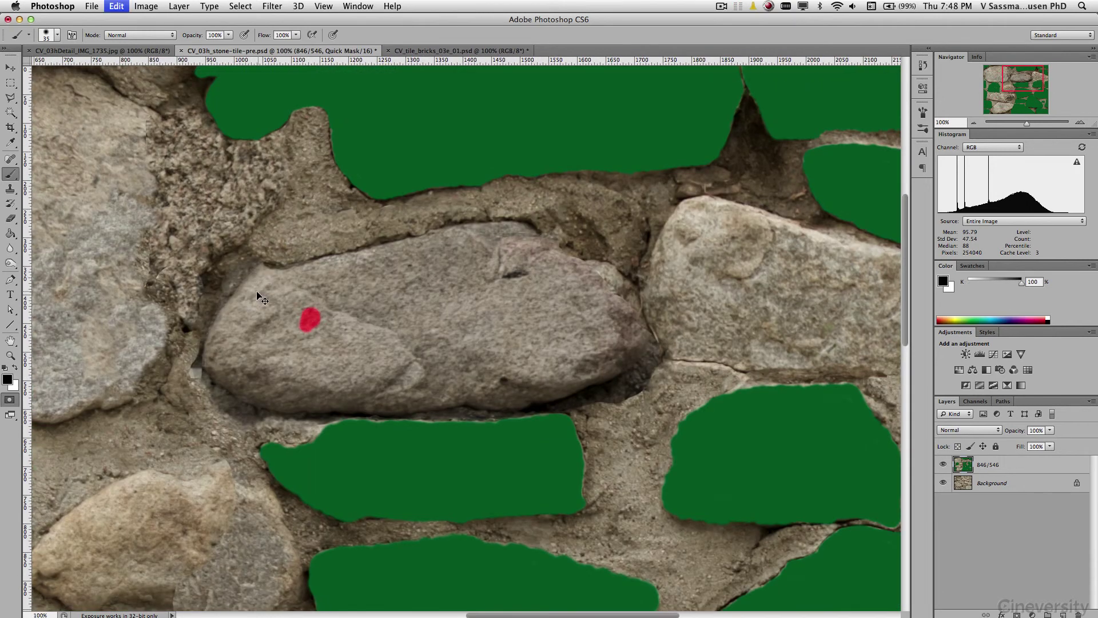
pyautogui.click(255, 278)
pyautogui.moveTo(257, 278); pyautogui.dragTo(209, 361)
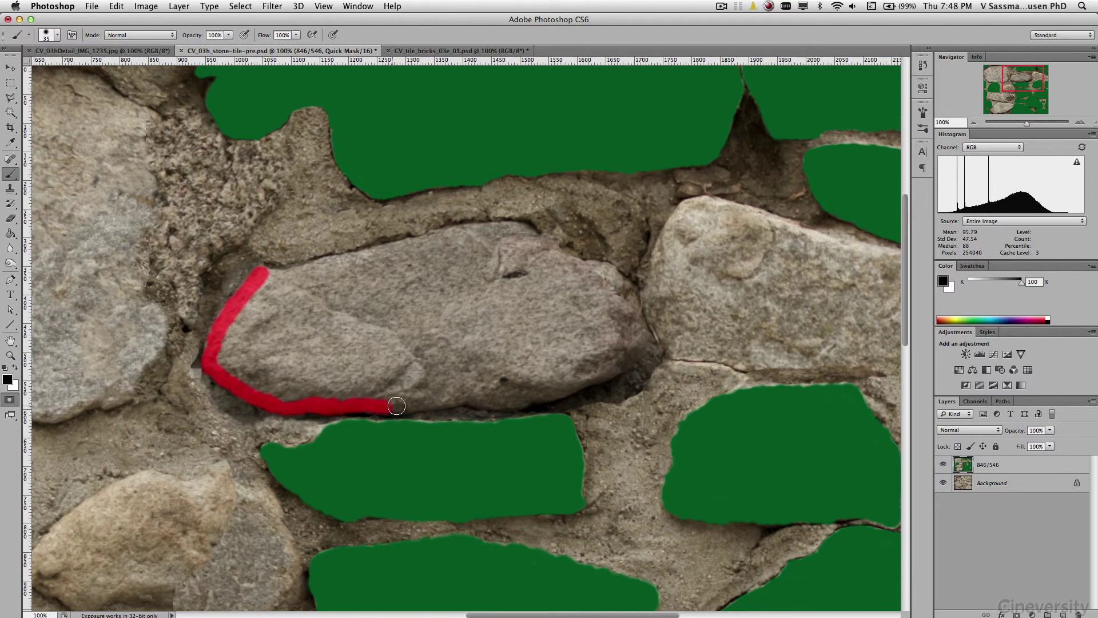
pyautogui.moveTo(427, 403); pyautogui.dragTo(485, 401)
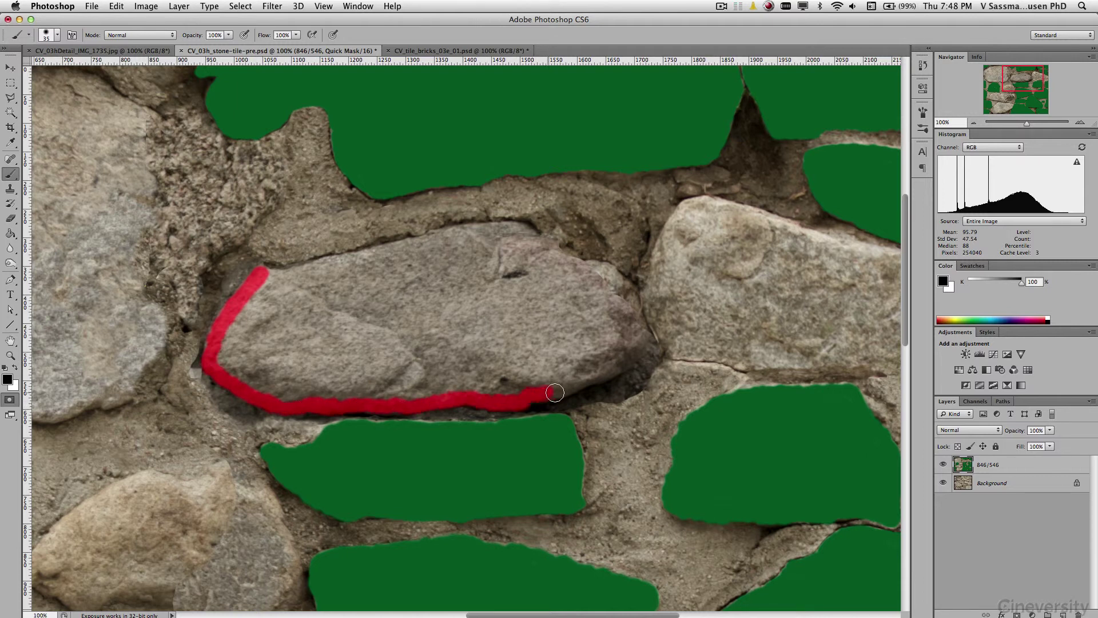
pyautogui.moveTo(555, 393); pyautogui.dragTo(616, 367)
pyautogui.moveTo(633, 299)
pyautogui.mouseDown()
pyautogui.moveTo(597, 264)
pyautogui.moveTo(567, 262)
pyautogui.mouseUp()
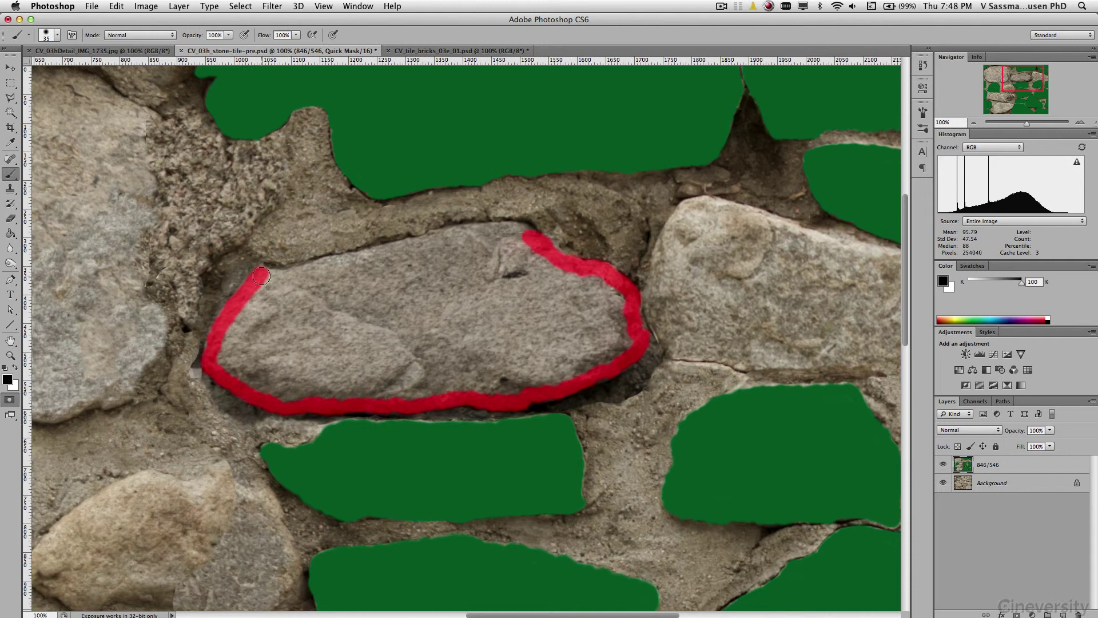
pyautogui.moveTo(261, 277)
pyautogui.mouseDown()
pyautogui.moveTo(478, 231)
pyautogui.moveTo(526, 233)
pyautogui.mouseUp()
# Fill the interior of the outlined oval stone with the mask and close the gap left along its upper edge.
pyautogui.press('g')
pyautogui.click(296, 294)
pyautogui.press('b')
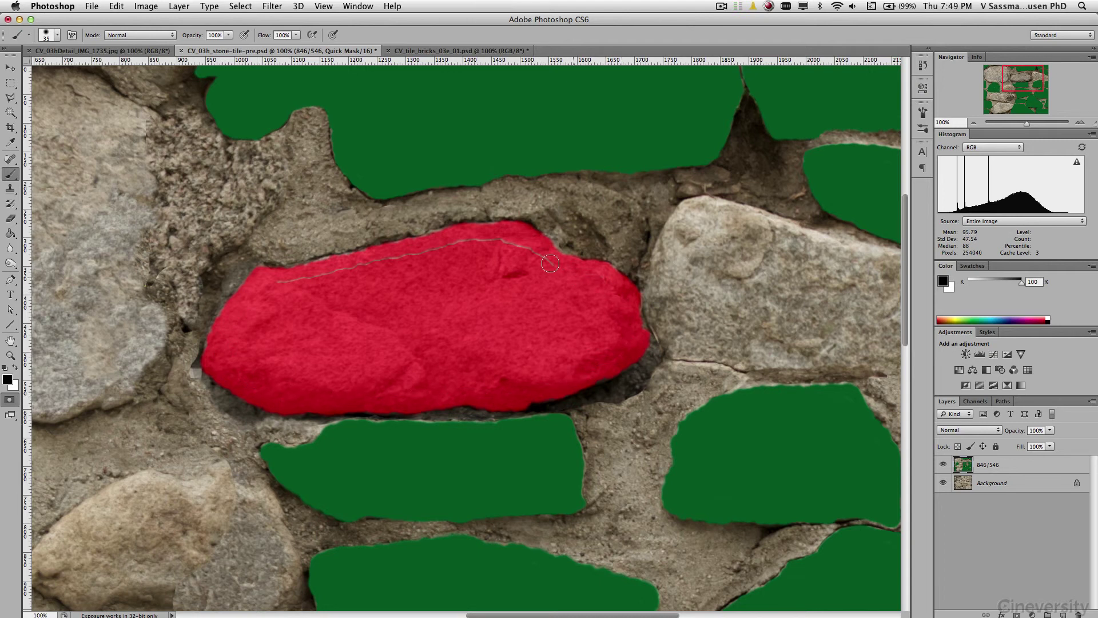
# Turn the finished Quick Mask into an inverted selection of the border stones and save it as a new channel named border.
pyautogui.press('super+0')
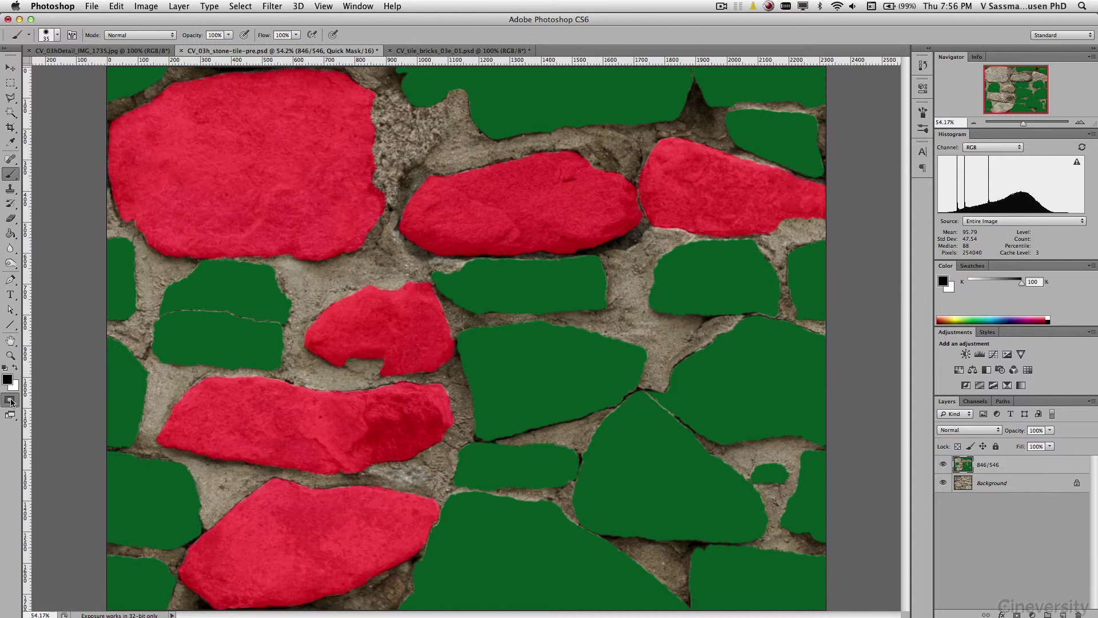
pyautogui.click(10, 401)
pyautogui.press('super+shift+i')
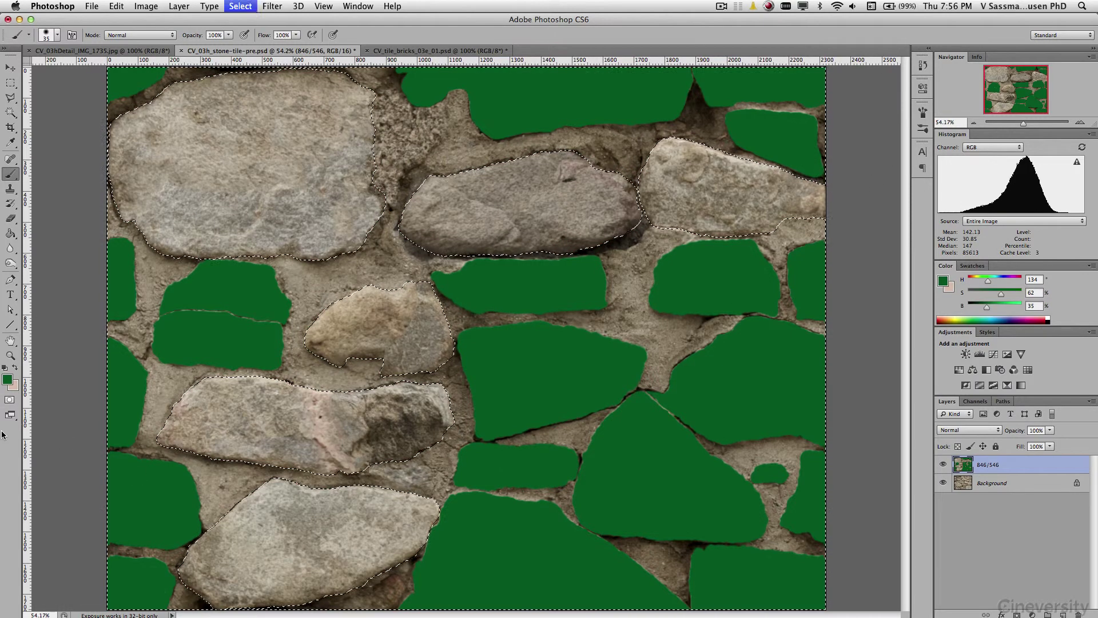
pyautogui.click(241, 6)
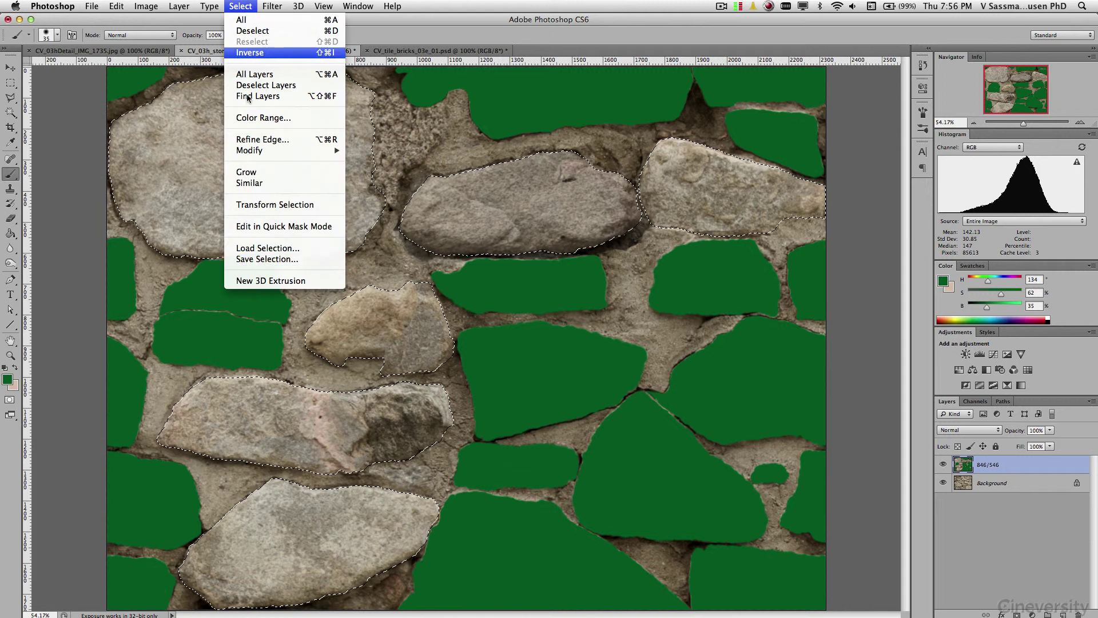
pyautogui.click(270, 259)
pyautogui.write('b')
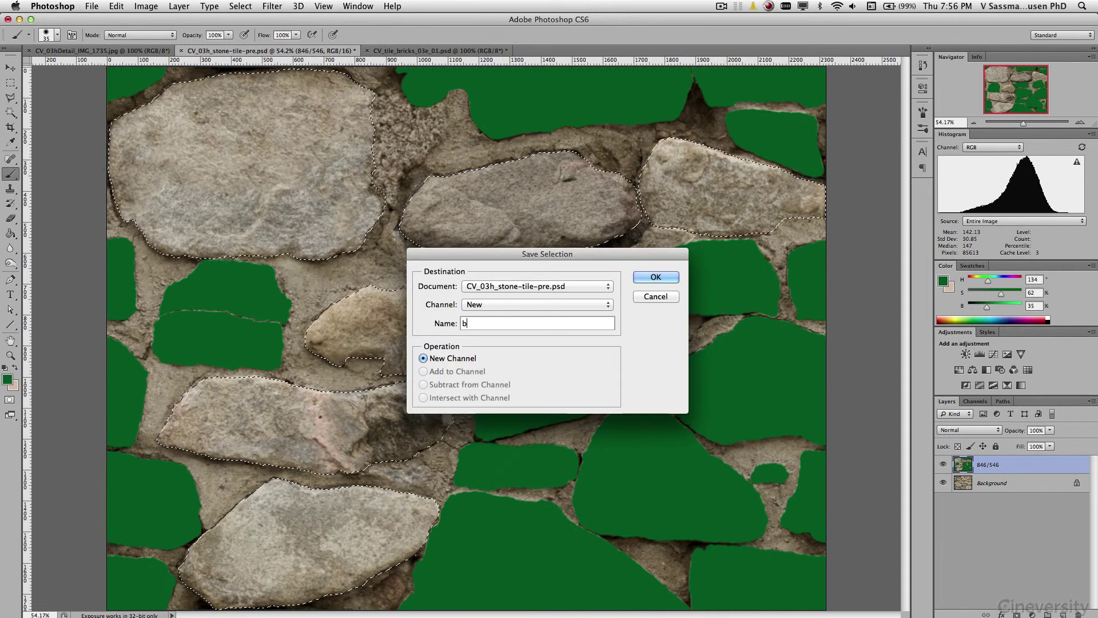
pyautogui.write('order')
pyautogui.click(655, 277)
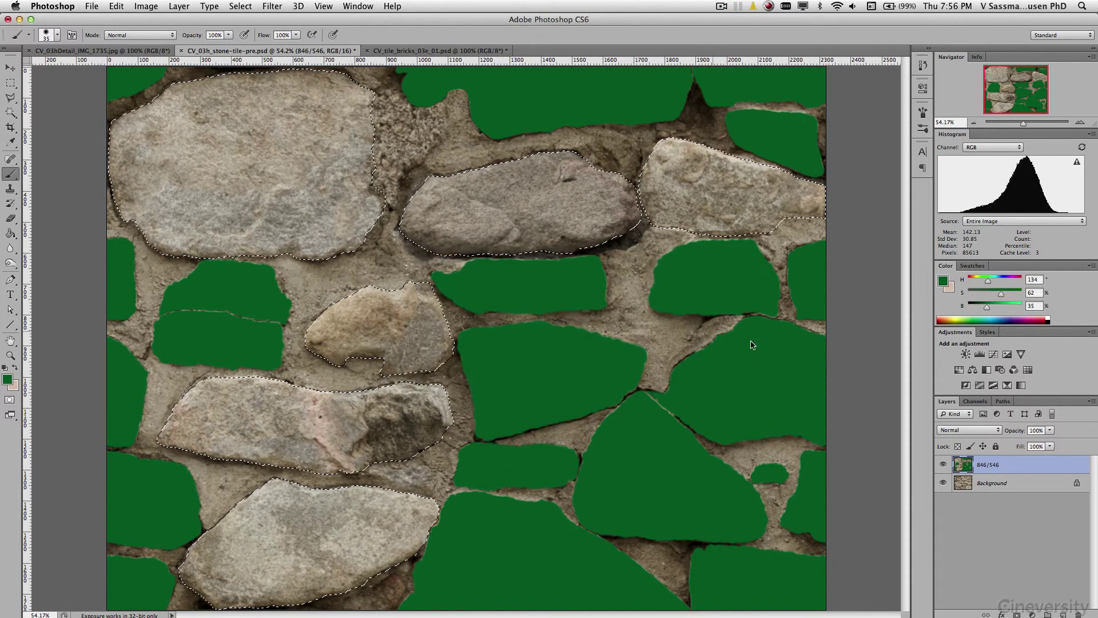
# Deselect the stones and compare the Middle1 and border channels.
pyautogui.click(981, 403)
pyautogui.click(979, 483)
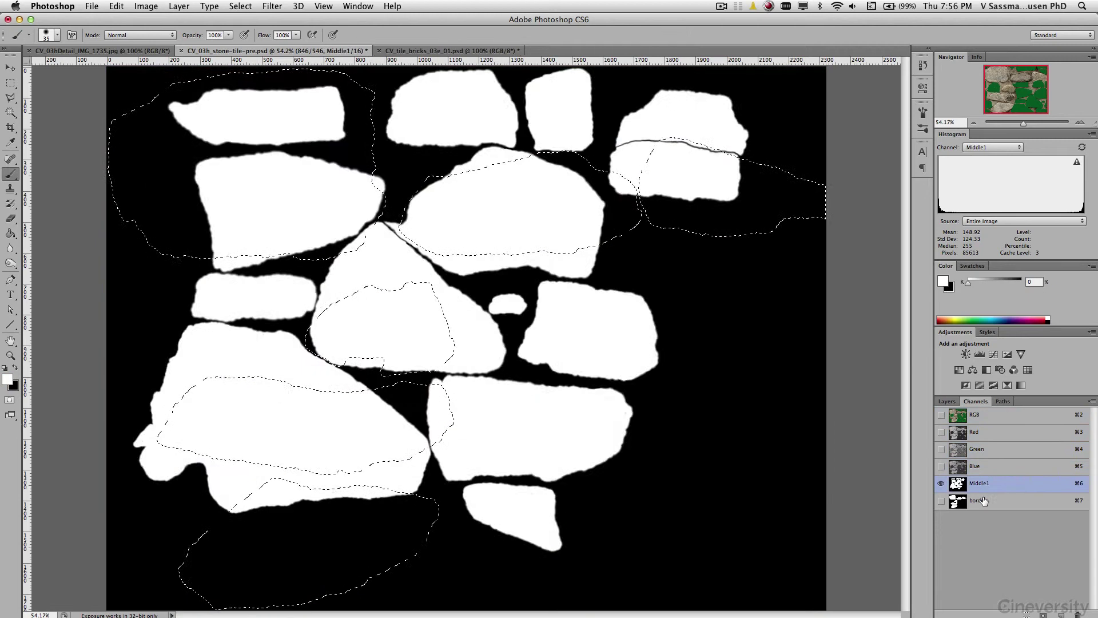
pyautogui.click(978, 500)
pyautogui.click(979, 483)
pyautogui.click(947, 401)
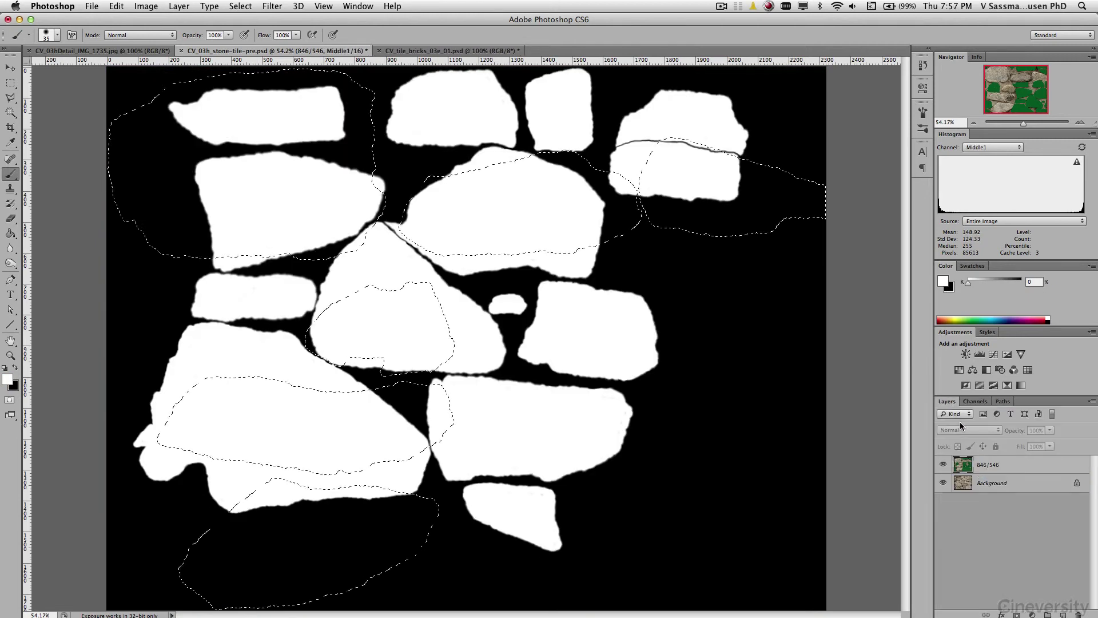
pyautogui.click(975, 401)
pyautogui.press('super+d')
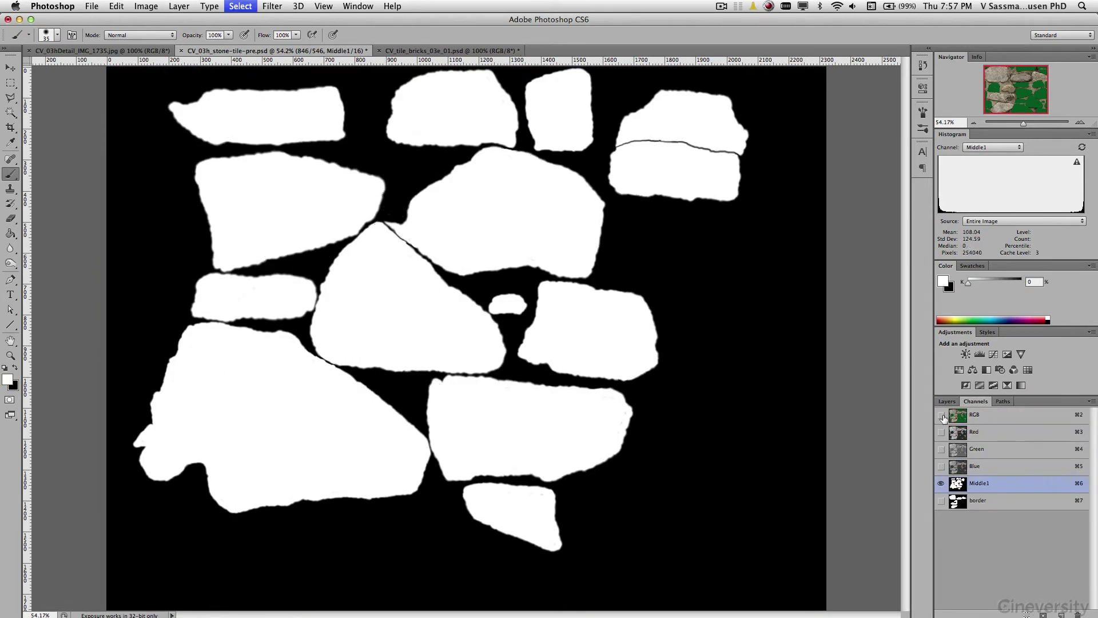
pyautogui.click(989, 501)
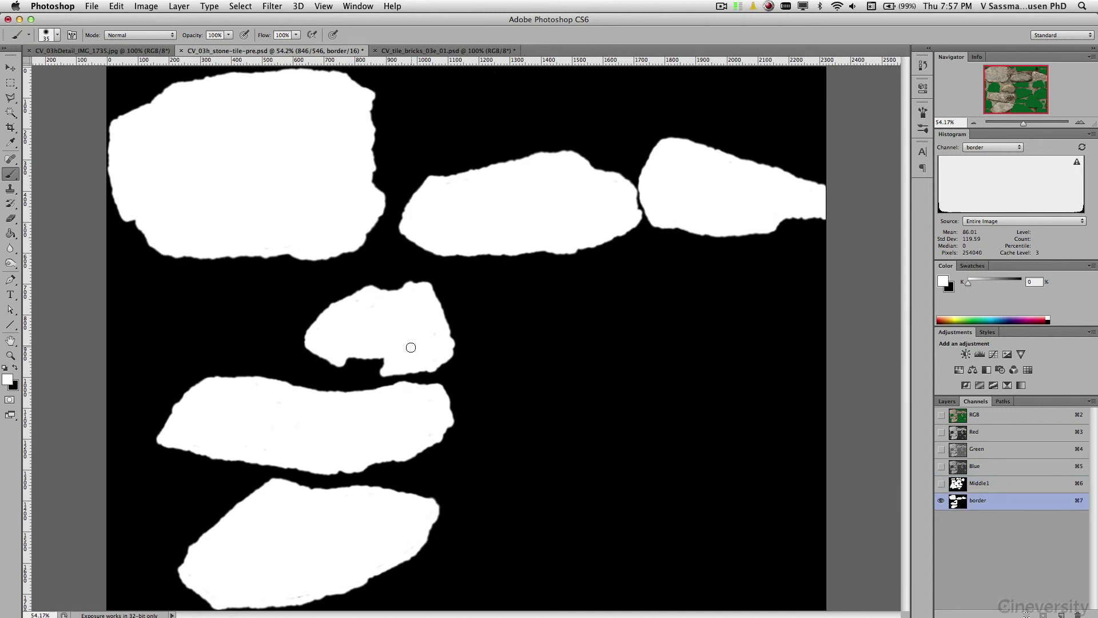
# With the 846/546 layer hidden, add a layer named mid above the Background and load the Middle1 stones as a selection.
pyautogui.press('super+2')
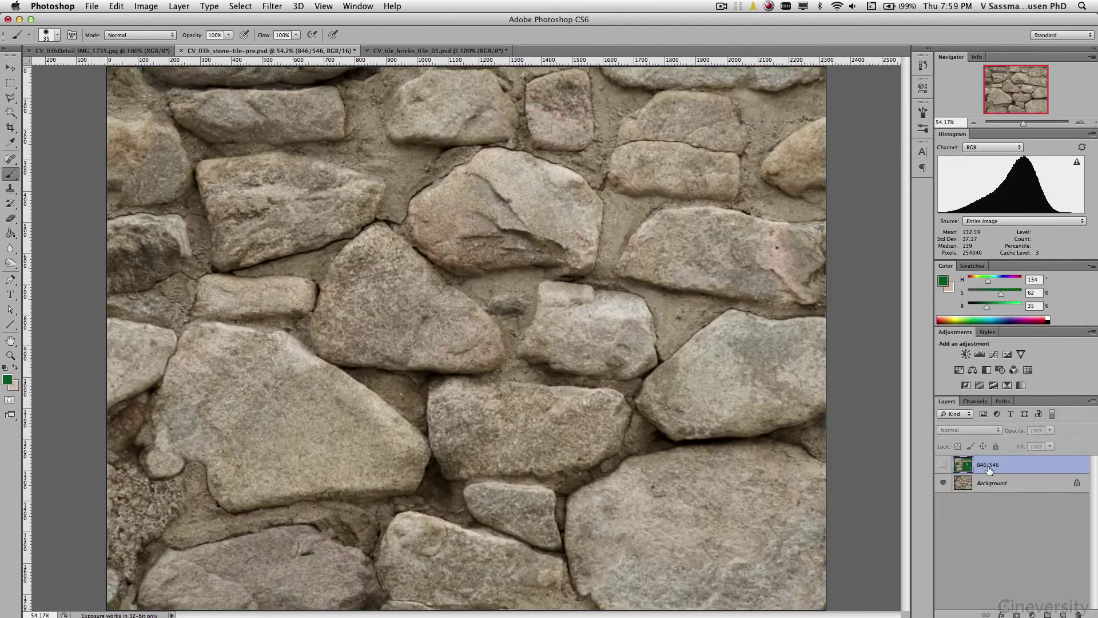
pyautogui.doubleClick(988, 482)
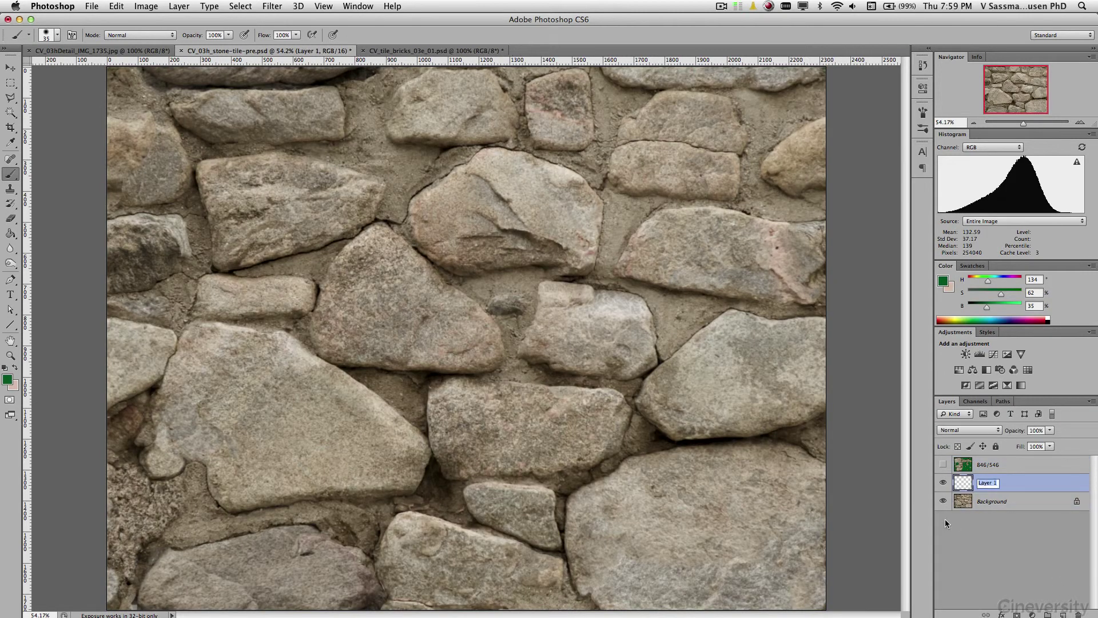
pyautogui.click(973, 401)
pyautogui.keyDown('super'); pyautogui.click(962, 496); pyautogui.keyUp('super')
pyautogui.click(946, 401)
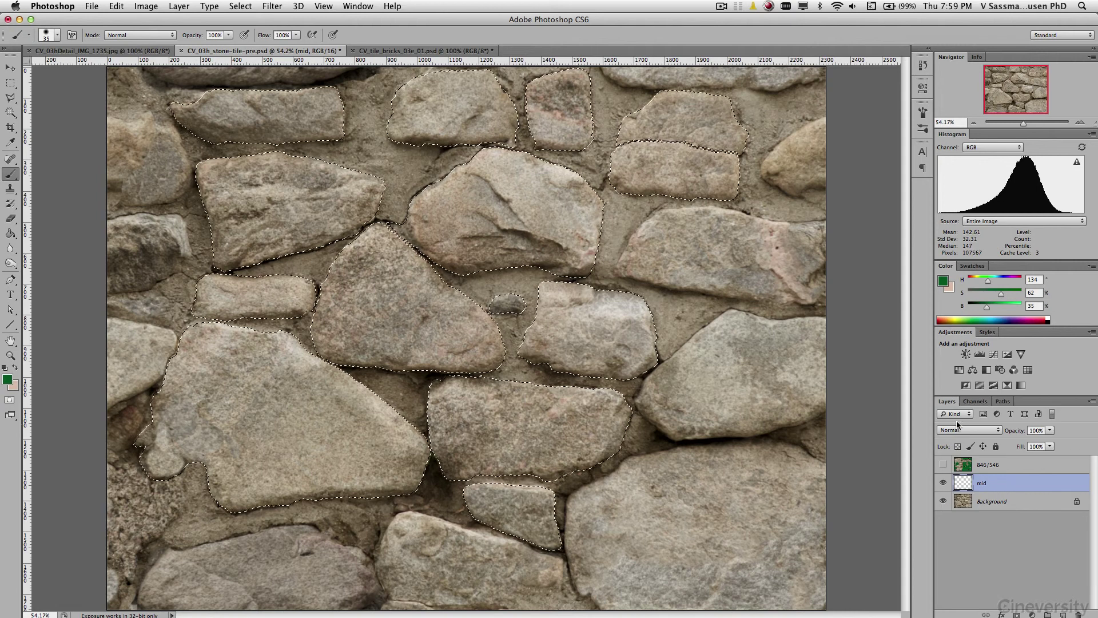
# Set the foreground colour to RGB 127, 127, 127 and fill the selected stones on the mid layer.
pyautogui.click(6, 380)
pyautogui.doubleClick(255, 329)
pyautogui.write('127')
pyautogui.press('Tab')
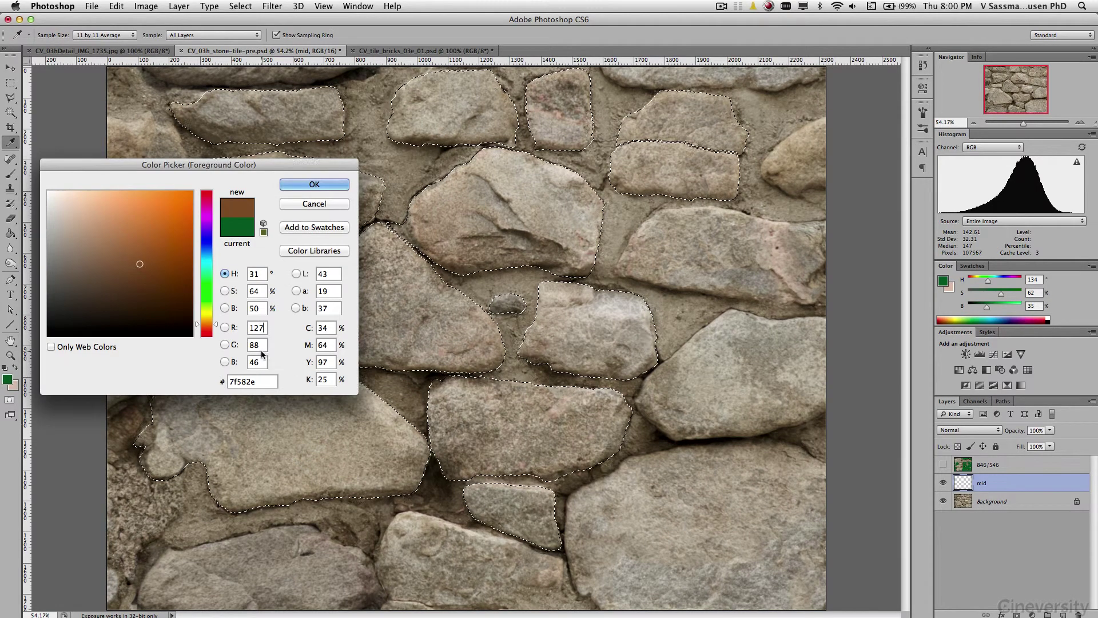
pyautogui.write('127')
pyautogui.press('Tab')
pyautogui.write('127')
pyautogui.press('Return')
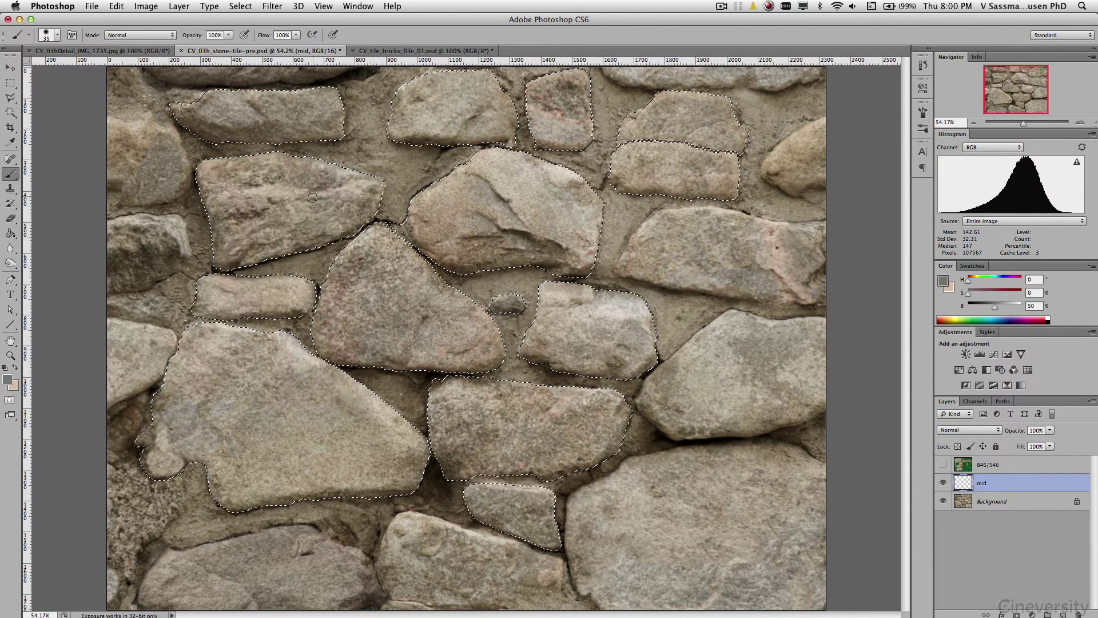
pyautogui.hotkey('alt', 'BackSpace')
# Add a layer above 846/546, fill the border channel's stones on it with the grey, and hide both layers.
pyautogui.press('super+j')
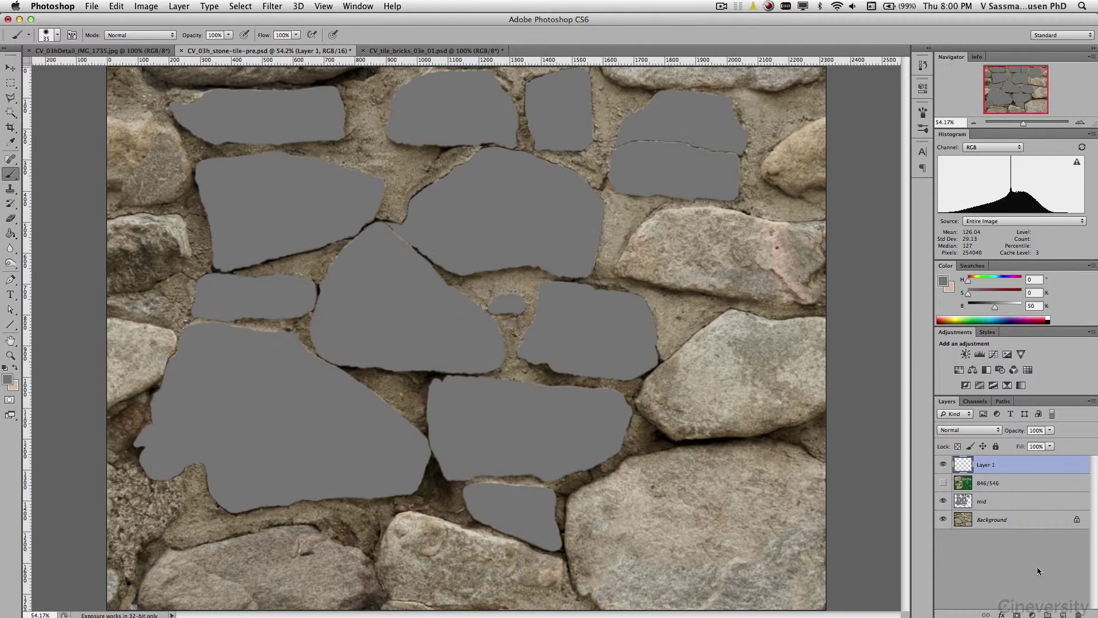
pyautogui.click(975, 401)
pyautogui.click(947, 401)
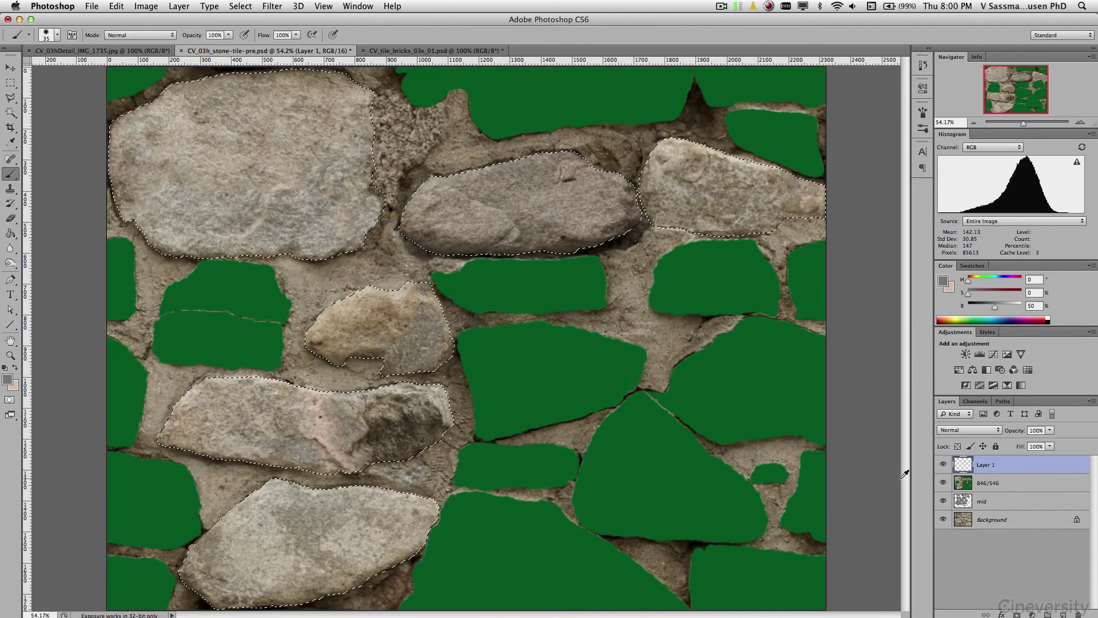
pyautogui.click(943, 464)
pyautogui.click(943, 483)
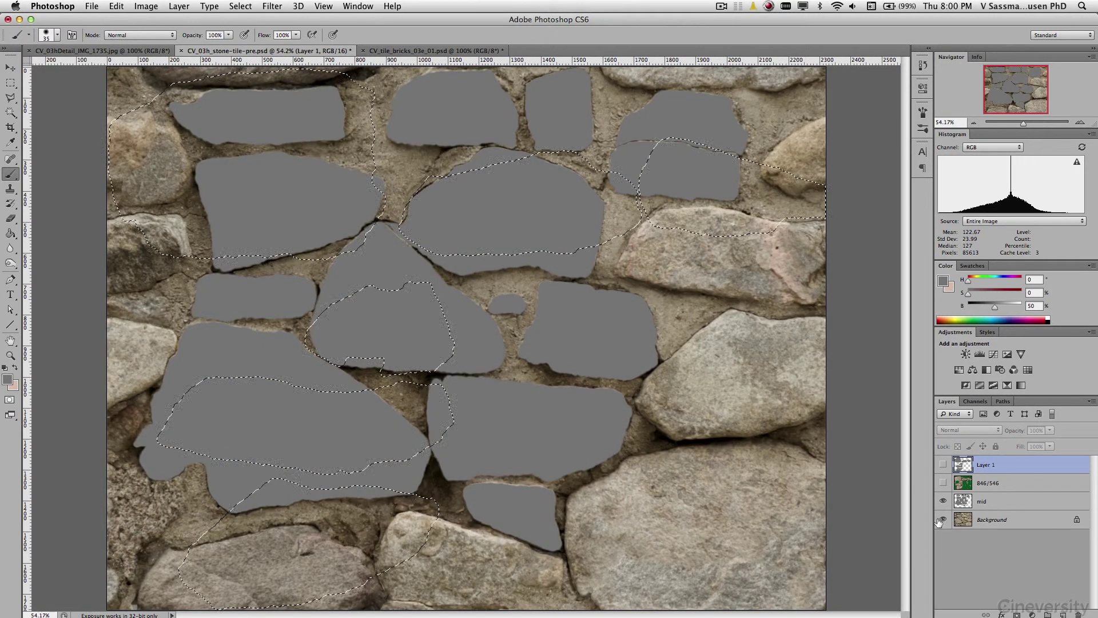
# Deselect the stones and lower the mid layer's opacity to 58%.
pyautogui.press('super+d')
pyautogui.click(966, 501)
pyautogui.moveTo(1015, 433)
pyautogui.mouseDown()
pyautogui.moveTo(981, 435)
pyautogui.moveTo(994, 435)
pyautogui.mouseUp()
# Set up the Dodge tool with 34% exposure, Protect Tones off and a soft 113 px brush that uses scattering.
pyautogui.press('o')
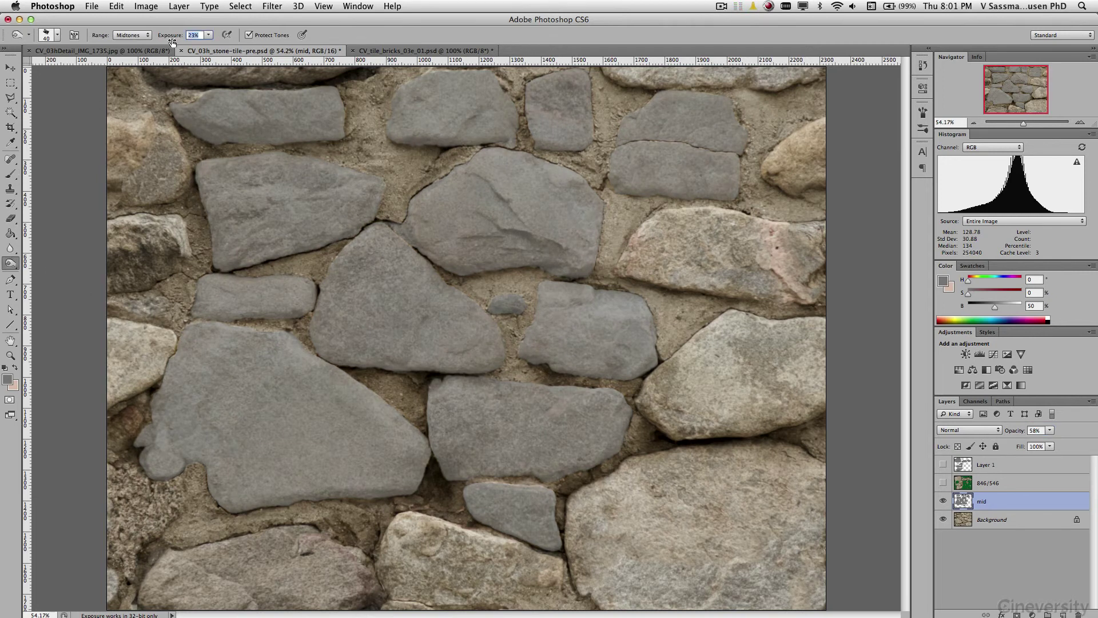
pyautogui.moveTo(9, 263); pyautogui.dragTo(35, 260)
pyautogui.click(163, 37)
pyautogui.moveTo(297, 431); pyautogui.dragTo(317, 430)
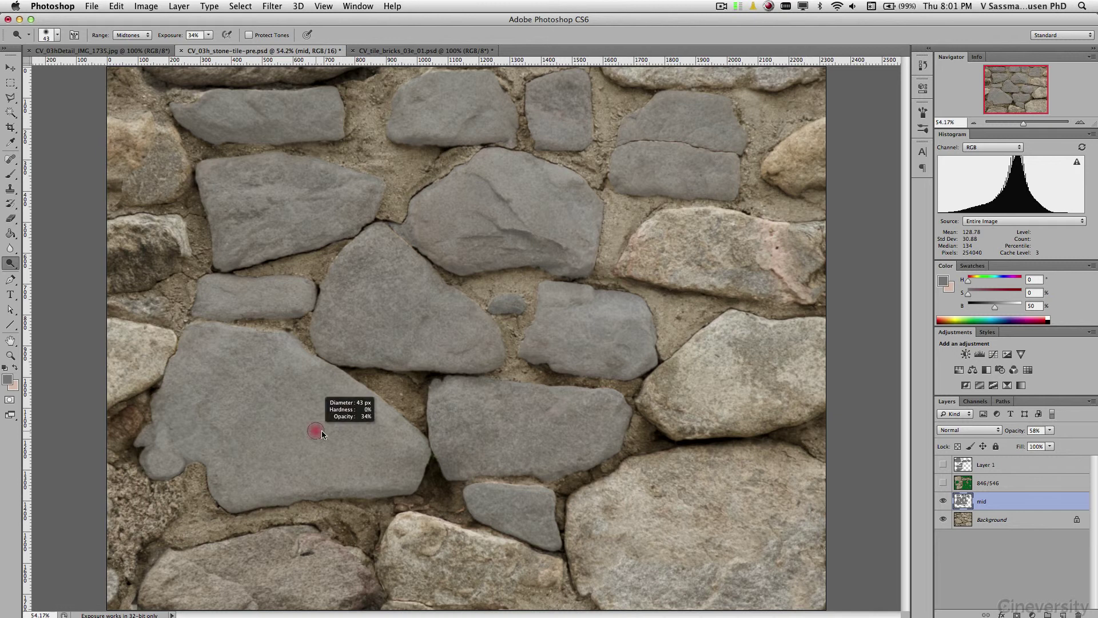
pyautogui.click(923, 112)
pyautogui.click(728, 159)
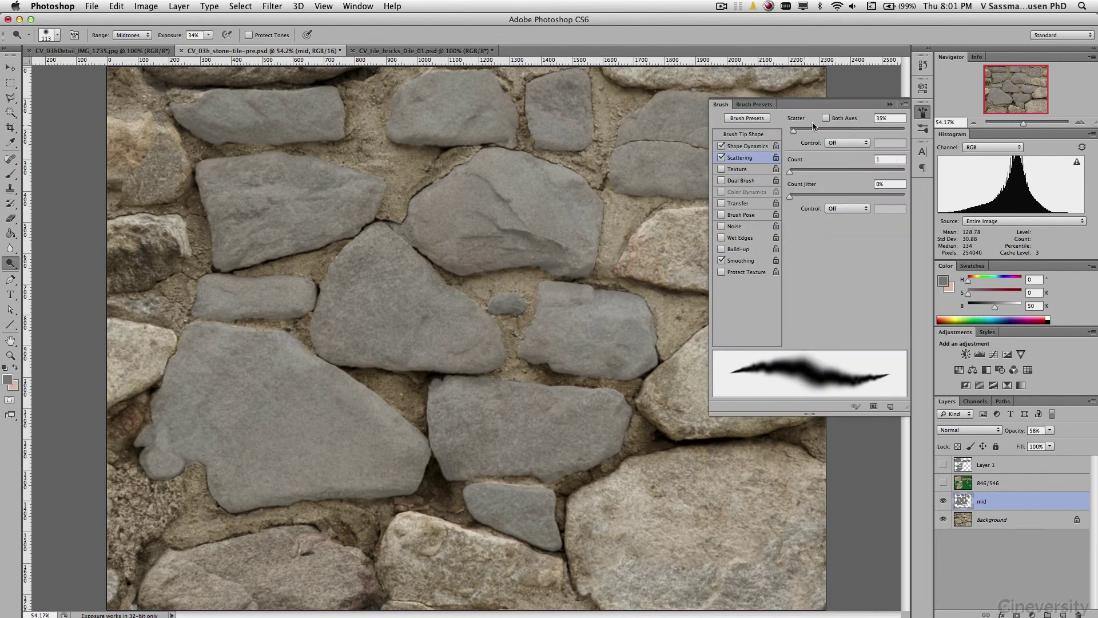
pyautogui.click(889, 104)
# Brighten the large lower-left stone on the mid layer with Dodge strokes and set the layer's opacity to 78%.
pyautogui.moveTo(1070, 430); pyautogui.dragTo(1067, 430)
pyautogui.moveTo(202, 361)
pyautogui.mouseDown()
pyautogui.moveTo(217, 426)
pyautogui.moveTo(196, 351)
pyautogui.moveTo(248, 344)
pyautogui.moveTo(337, 431)
pyautogui.moveTo(385, 456)
pyautogui.moveTo(255, 441)
pyautogui.moveTo(311, 417)
pyautogui.moveTo(409, 457)
pyautogui.moveTo(172, 394)
pyautogui.moveTo(183, 441)
pyautogui.moveTo(255, 350)
pyautogui.moveTo(400, 458)
pyautogui.moveTo(323, 411)
pyautogui.moveTo(309, 473)
pyautogui.moveTo(164, 453)
pyautogui.moveTo(287, 424)
pyautogui.moveTo(209, 397)
pyautogui.moveTo(257, 456)
pyautogui.moveTo(177, 380)
pyautogui.moveTo(368, 404)
pyautogui.moveTo(310, 364)
pyautogui.moveTo(360, 481)
pyautogui.moveTo(300, 493)
pyautogui.moveTo(257, 417)
pyautogui.moveTo(142, 440)
pyautogui.moveTo(159, 455)
pyautogui.mouseUp()
pyautogui.press('8')
pyautogui.press('3')
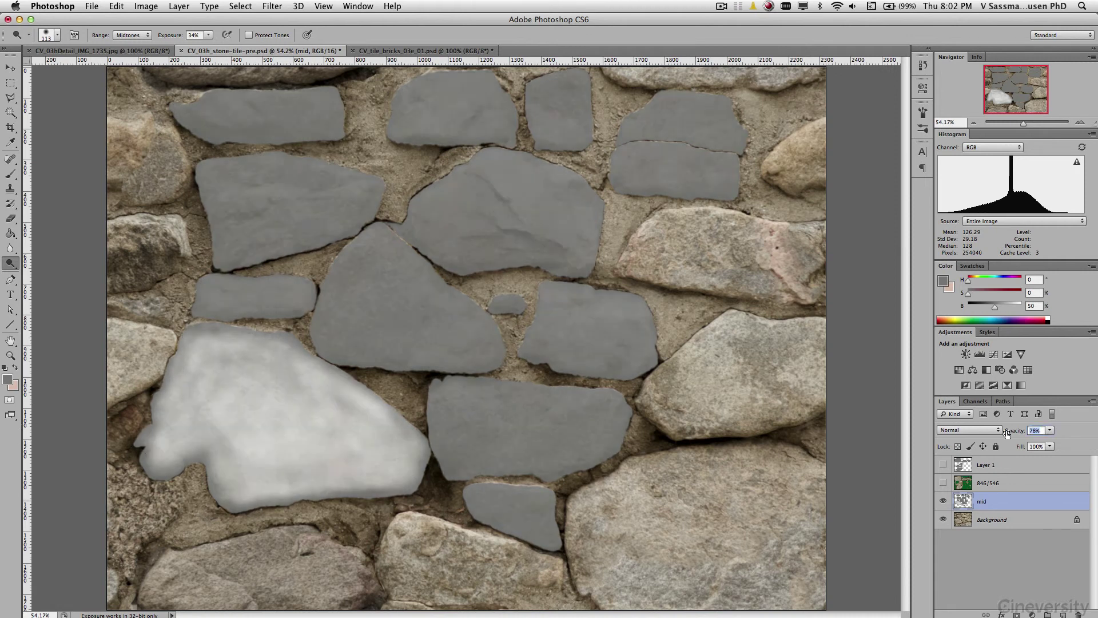
# Brighten the large lower-left stone and the small stone at bottom centre with Dodge strokes, adjusting the brush's scattering and texture.
pyautogui.moveTo(212, 403)
pyautogui.mouseDown()
pyautogui.moveTo(274, 363)
pyautogui.moveTo(367, 437)
pyautogui.moveTo(301, 434)
pyautogui.moveTo(364, 428)
pyautogui.moveTo(391, 447)
pyautogui.moveTo(156, 445)
pyautogui.mouseUp()
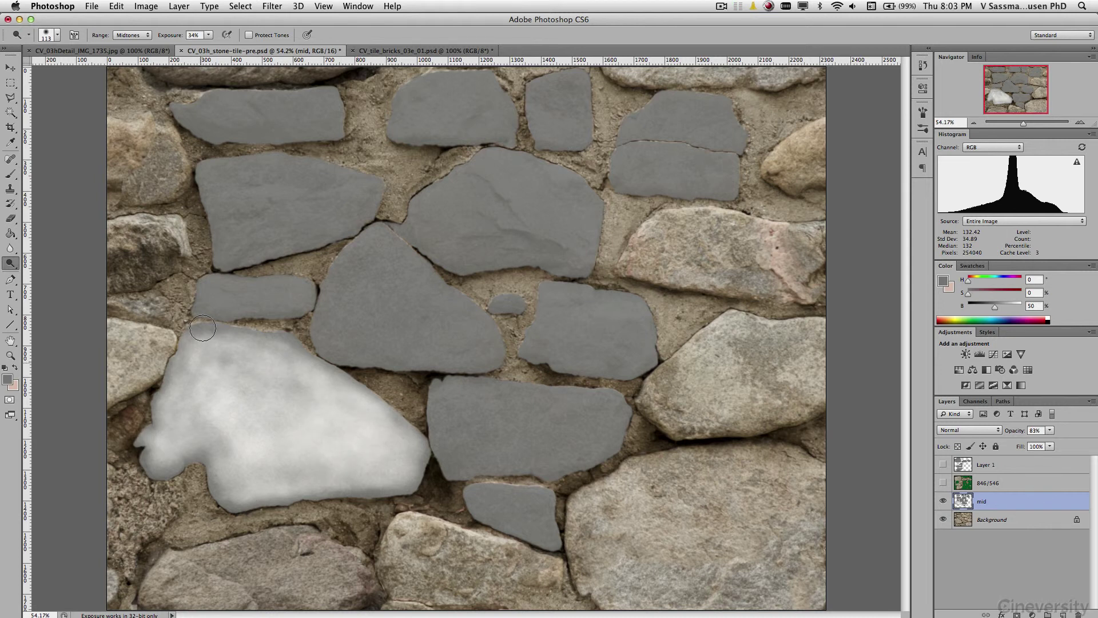
pyautogui.moveTo(475, 495)
pyautogui.mouseDown()
pyautogui.moveTo(547, 509)
pyautogui.moveTo(541, 522)
pyautogui.moveTo(475, 503)
pyautogui.mouseUp()
pyautogui.click(922, 112)
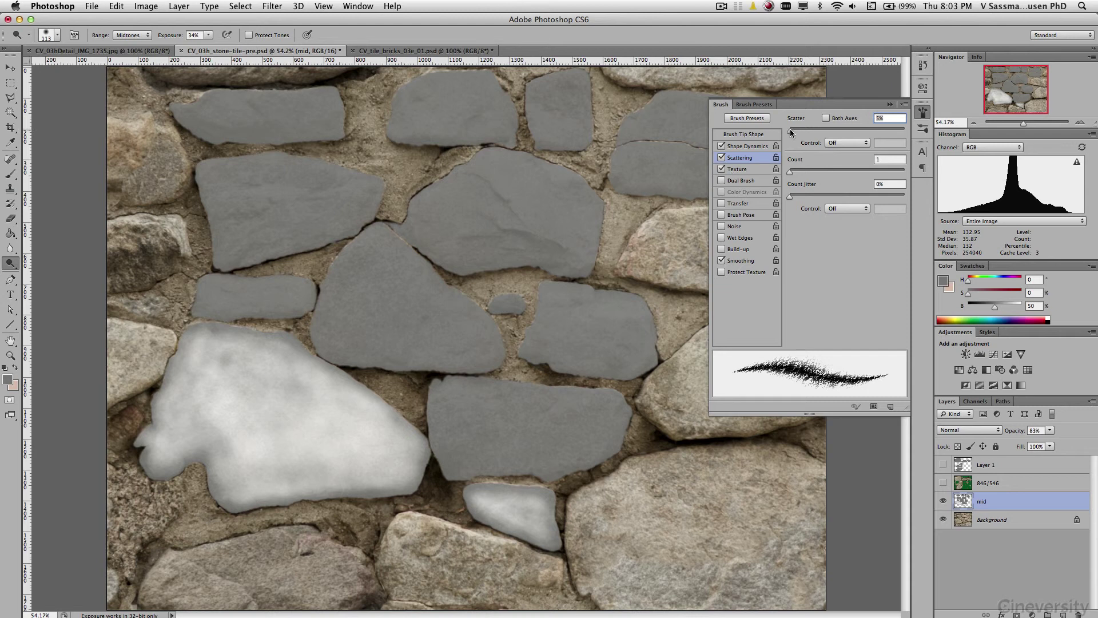
pyautogui.moveTo(847, 196); pyautogui.dragTo(805, 197)
pyautogui.click(485, 497)
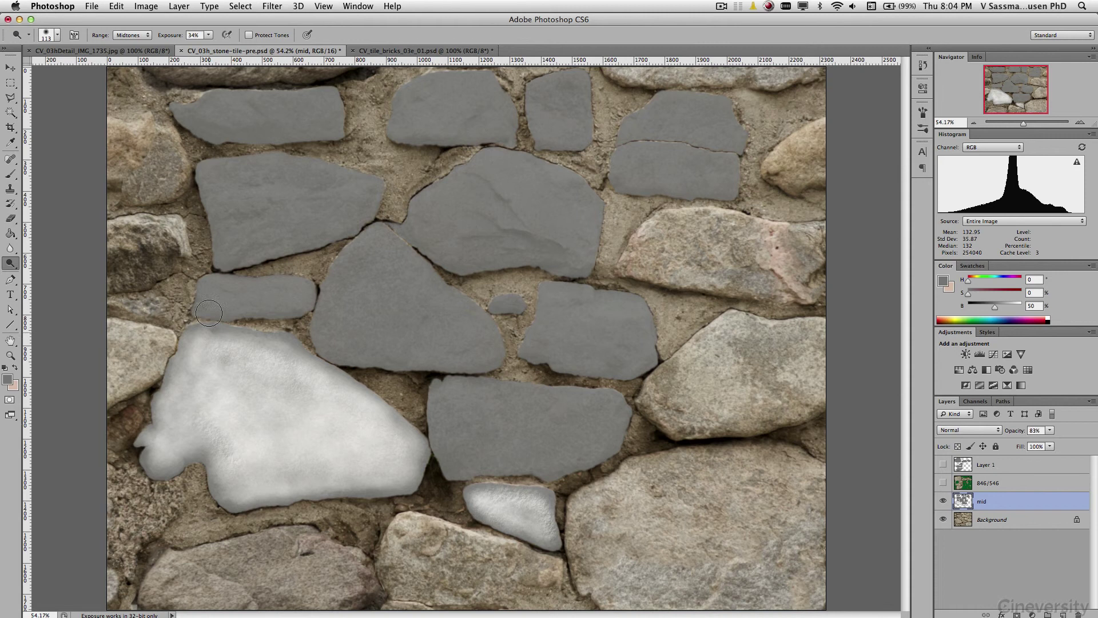
# Set up a Burn brush with 6% exposure and a new texture at 68% scale, brightness 13 and contrast 3, and shade the large lower-left stone.
pyautogui.moveTo(10, 263)
pyautogui.mouseDown()
pyautogui.moveTo(52, 261)
pyautogui.moveTo(52, 273)
pyautogui.mouseUp()
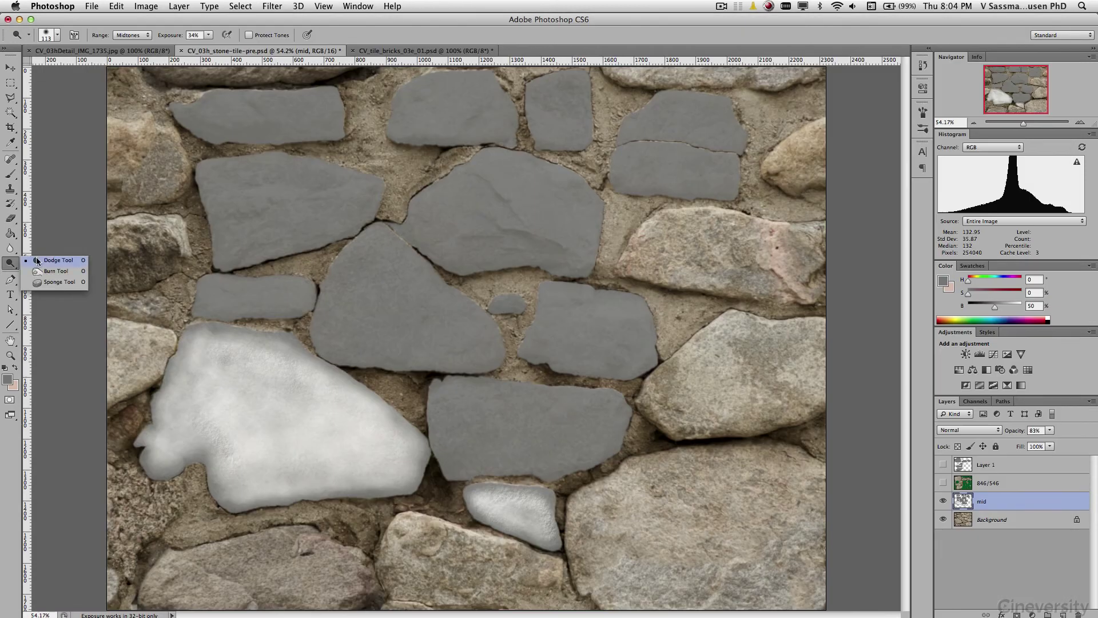
pyautogui.click(58, 35)
pyautogui.press('Return')
pyautogui.moveTo(238, 413); pyautogui.dragTo(257, 414)
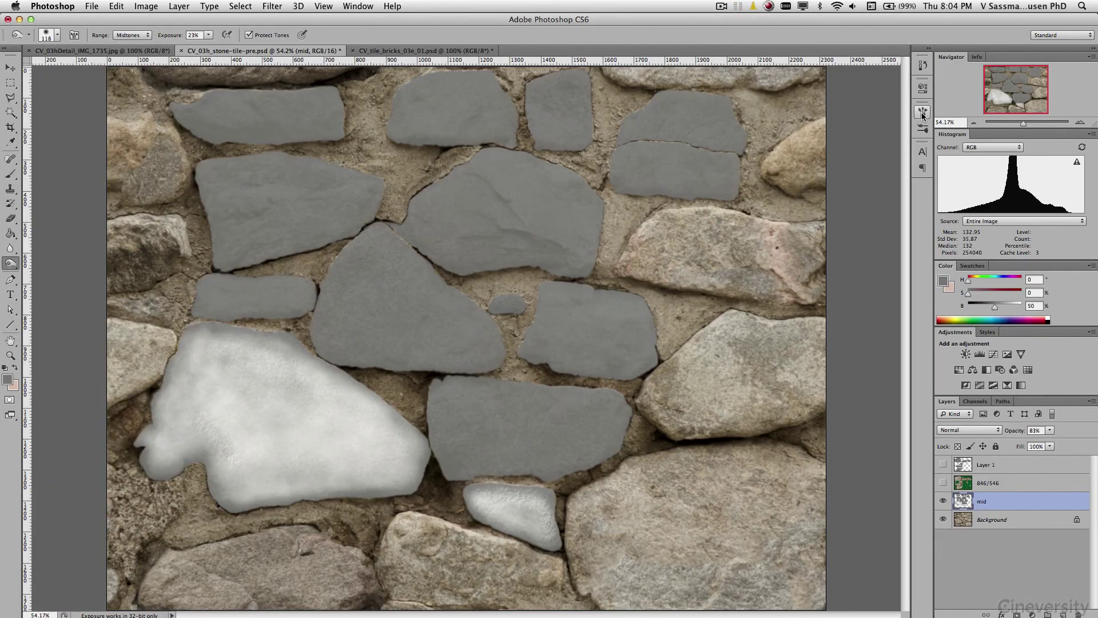
pyautogui.click(922, 113)
pyautogui.moveTo(828, 225); pyautogui.dragTo(852, 198)
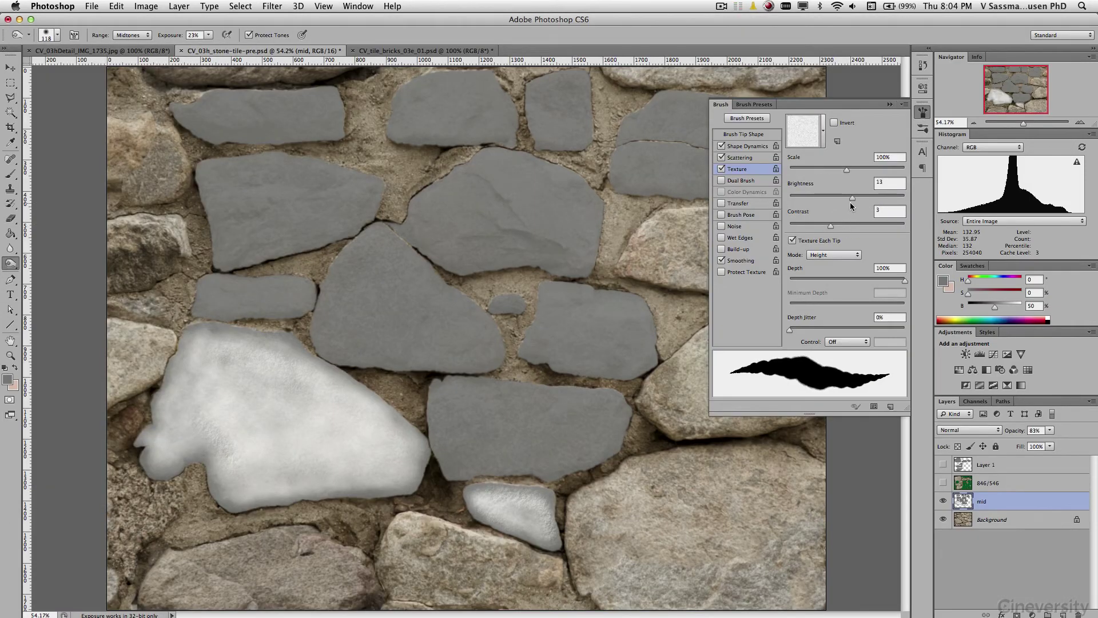
pyautogui.click(824, 130)
pyautogui.click(825, 131)
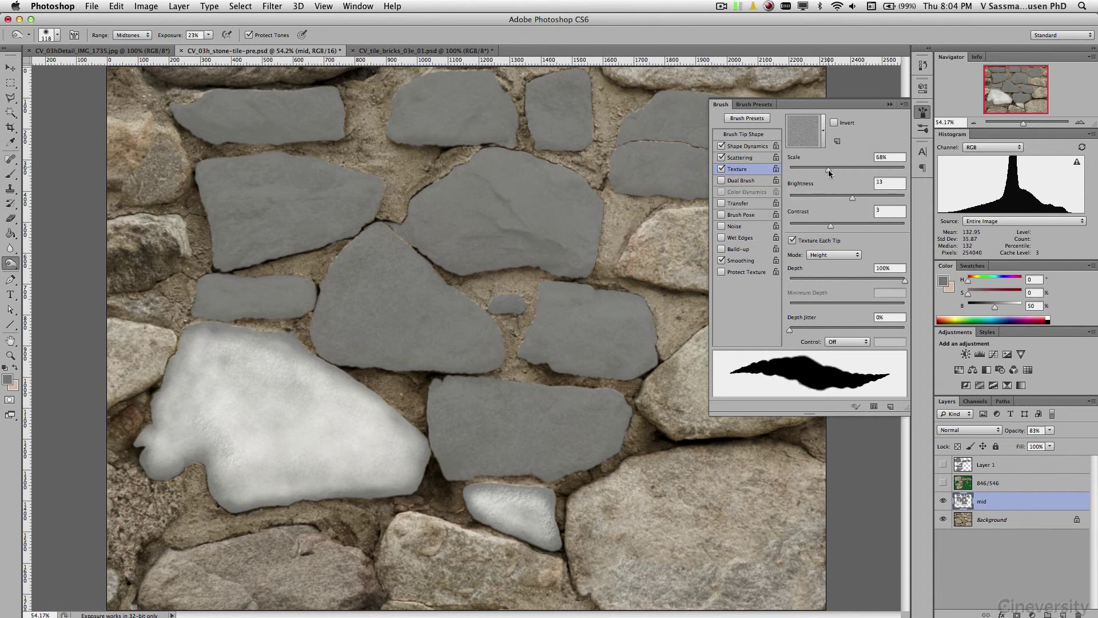
pyautogui.press('F5')
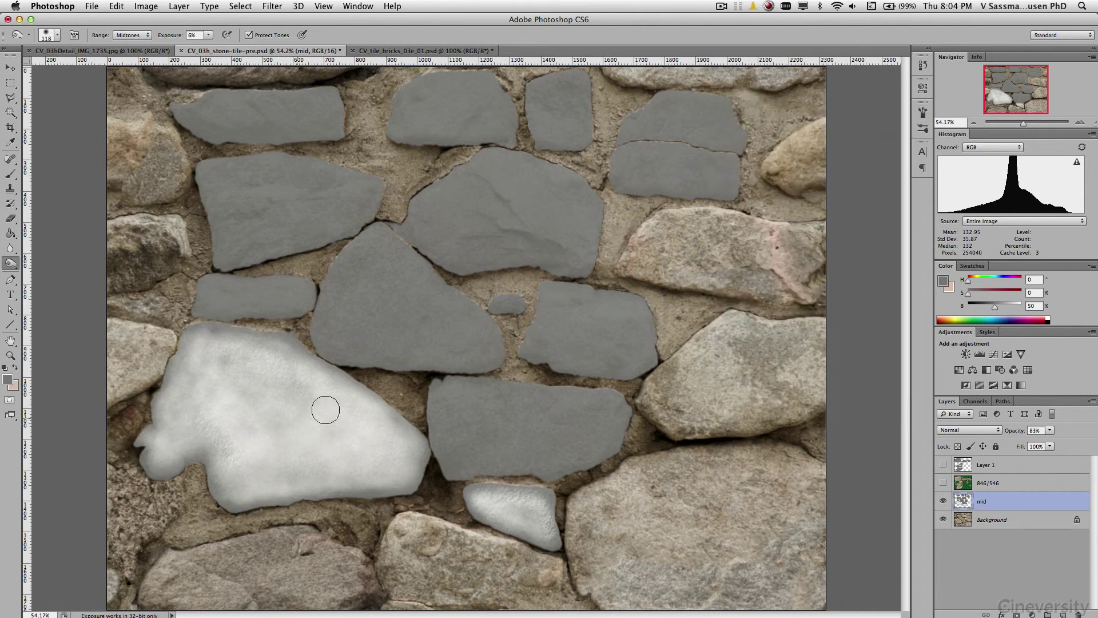
pyautogui.moveTo(250, 348); pyautogui.dragTo(280, 345)
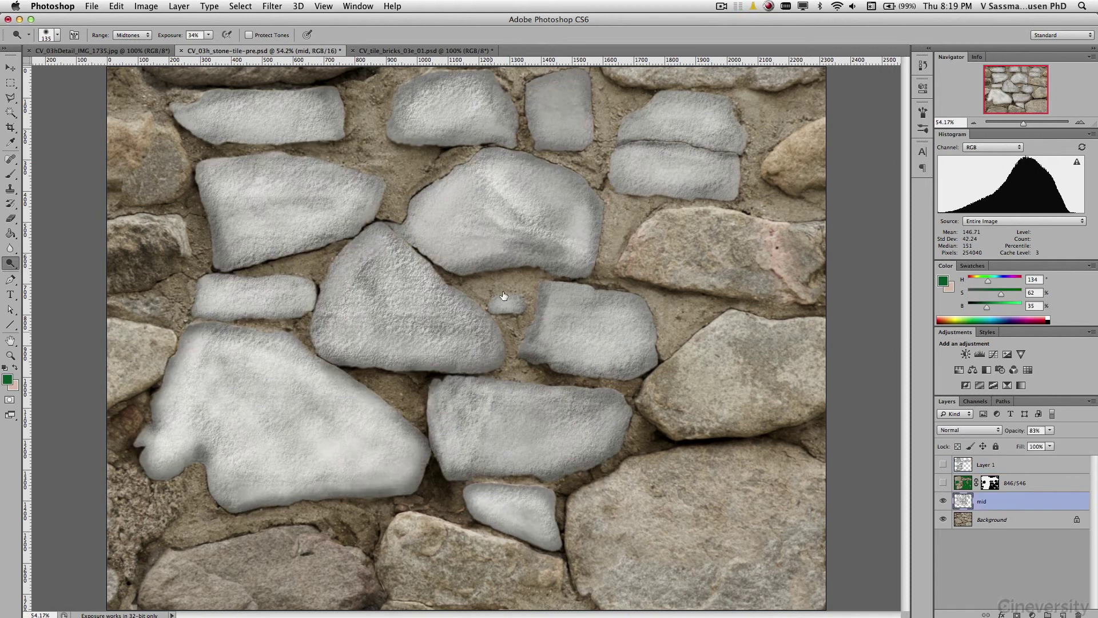
# Refine the shading of the wide stone below centre with short strokes and compare the wall without the mid layer.
pyautogui.hotkey('shift', 'o')
pyautogui.moveTo(524, 427); pyautogui.dragTo(501, 425)
pyautogui.moveTo(596, 407)
pyautogui.mouseDown()
pyautogui.moveTo(521, 426)
pyautogui.moveTo(540, 409)
pyautogui.moveTo(578, 405)
pyautogui.moveTo(567, 426)
pyautogui.mouseUp()
pyautogui.click(942, 500)
pyautogui.click(942, 501)
pyautogui.hotkey('shift', 'o')
pyautogui.hotkey('shift', 'o')
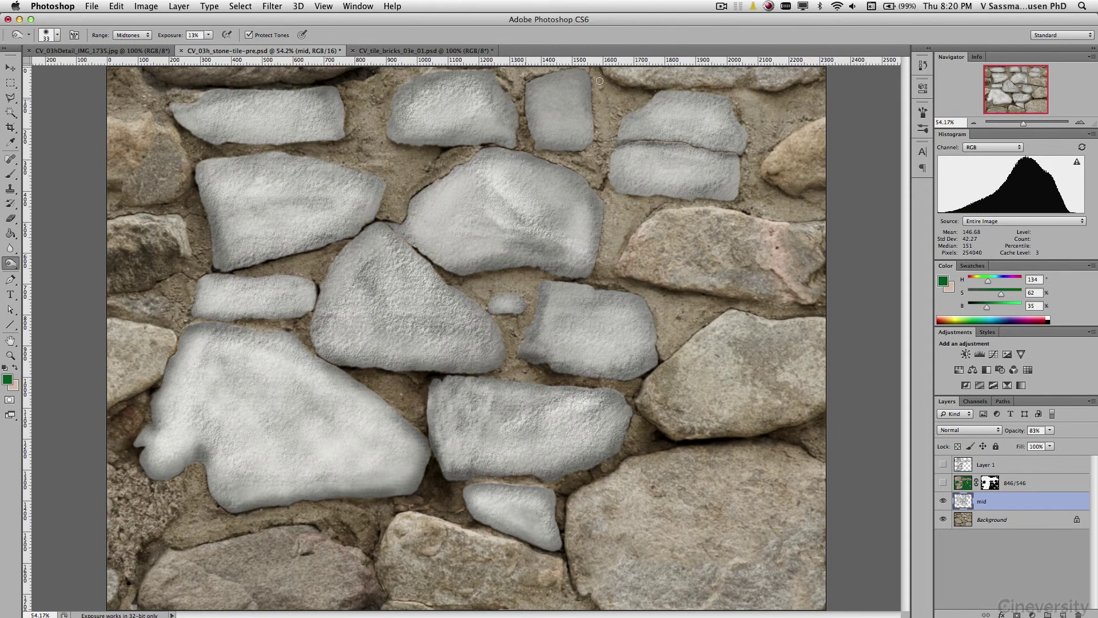
# Hide the mid layer, show Layer 1, and check it against the 846/546 layer and its mask before hiding 846/546.
pyautogui.click(943, 501)
pyautogui.click(943, 483)
pyautogui.keyDown('shift'); pyautogui.click(990, 483); pyautogui.keyUp('shift')
pyautogui.click(943, 464)
pyautogui.click(989, 483)
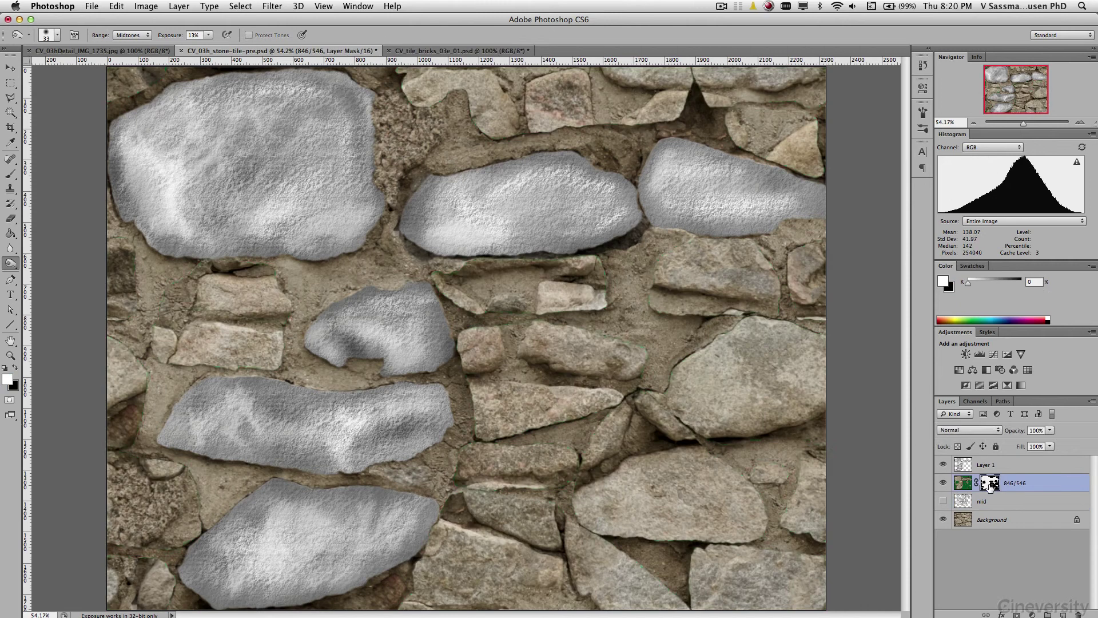
pyautogui.click(943, 483)
# Offset Layer 1 by -846 pixels horizontally and -546 pixels vertically with Wrap Around, and show the mid layer.
pyautogui.click(1006, 464)
pyautogui.click(273, 6)
pyautogui.moveTo(366, 228)
pyautogui.click(423, 273)
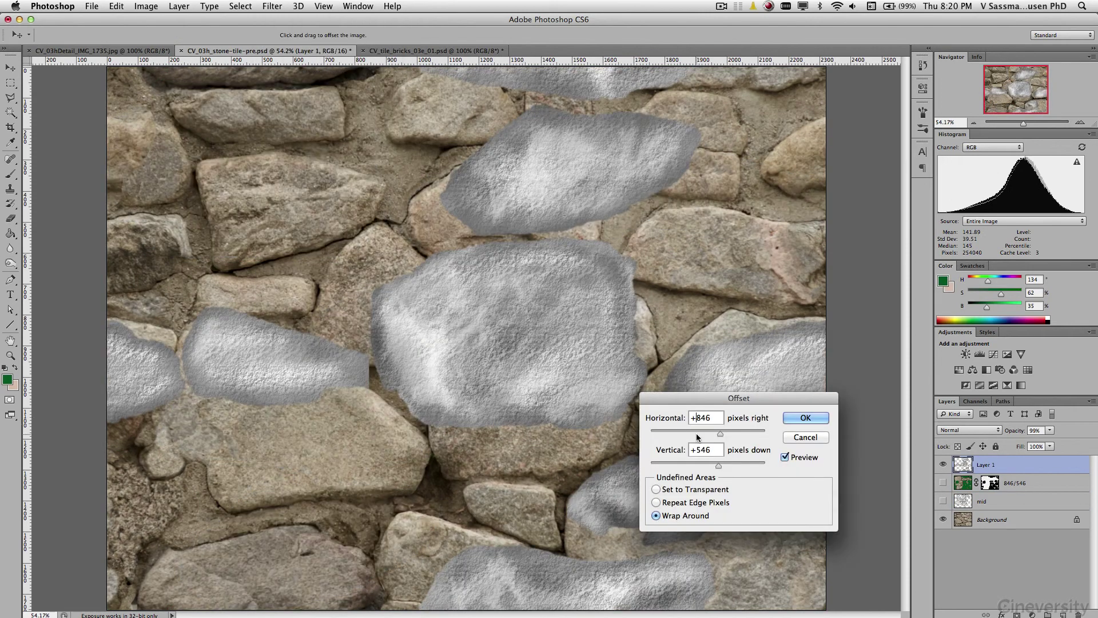
pyautogui.press('BackSpace')
pyautogui.write('-')
pyautogui.click(696, 450)
pyautogui.press('BackSpace')
pyautogui.write('-')
pyautogui.click(794, 417)
pyautogui.click(943, 501)
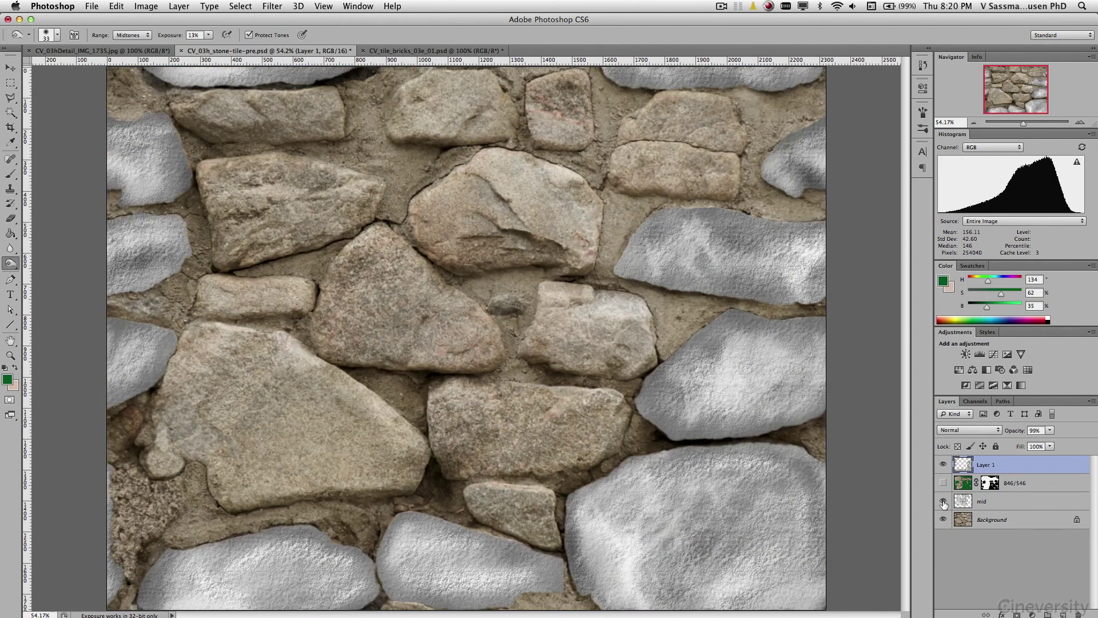
# Add a layer directly above Background and fill it with a dark grey of 0% saturation and 30% brightness.
pyautogui.click(991, 502)
pyautogui.click(990, 518)
pyautogui.press('super+shift+alt+n')
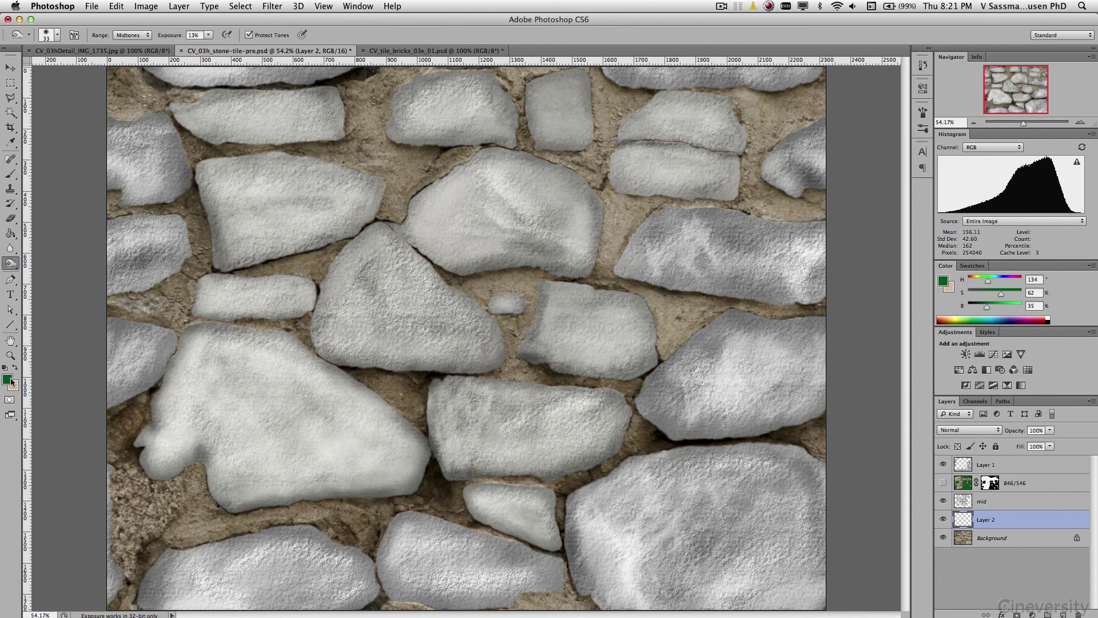
pyautogui.click(10, 380)
pyautogui.moveTo(48, 300); pyautogui.dragTo(32, 295)
pyautogui.click(305, 184)
pyautogui.hotkey('alt', 'BackSpace')
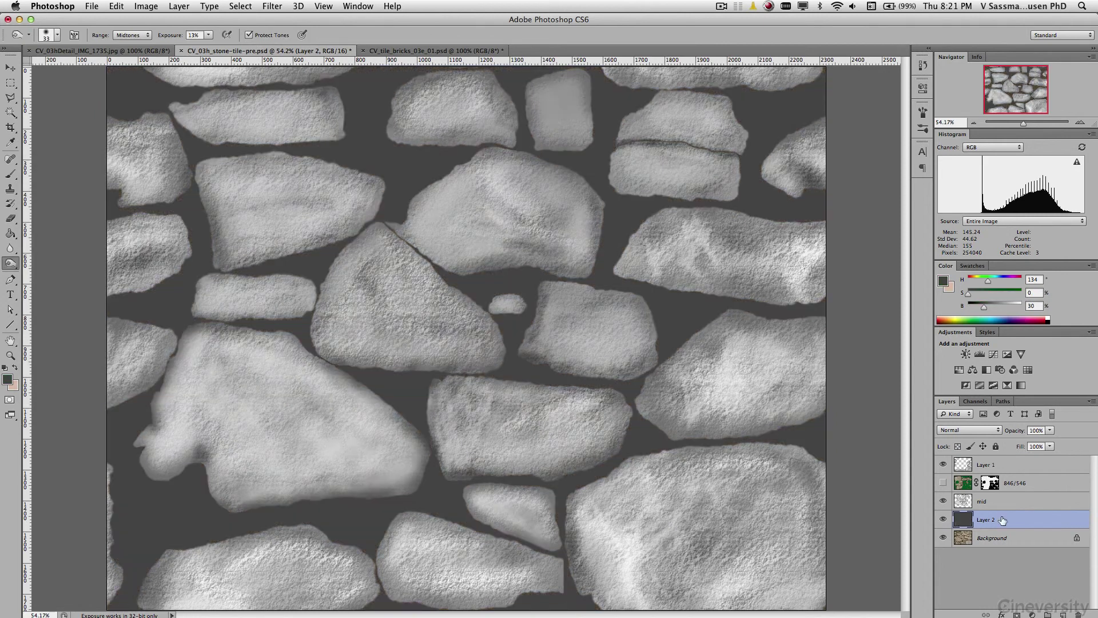
# Lighten the mortar on Layer 2 with a 467 px Dodge brush at 14% exposure and Protect Tones off.
pyautogui.rightClick(10, 263)
pyautogui.click(38, 260)
pyautogui.moveTo(166, 303); pyautogui.dragTo(184, 308)
pyautogui.click(166, 300)
pyautogui.press('super+z')
pyautogui.click(162, 35)
pyautogui.moveTo(112, 306)
pyautogui.mouseDown()
pyautogui.moveTo(169, 307)
pyautogui.moveTo(100, 303)
pyautogui.moveTo(118, 449)
pyautogui.moveTo(175, 449)
pyautogui.mouseUp()
pyautogui.moveTo(405, 129)
pyautogui.mouseDown()
pyautogui.moveTo(751, 211)
pyautogui.moveTo(611, 481)
pyautogui.moveTo(633, 312)
pyautogui.moveTo(458, 424)
pyautogui.moveTo(788, 598)
pyautogui.mouseUp()
pyautogui.moveTo(166, 532); pyautogui.dragTo(146, 429)
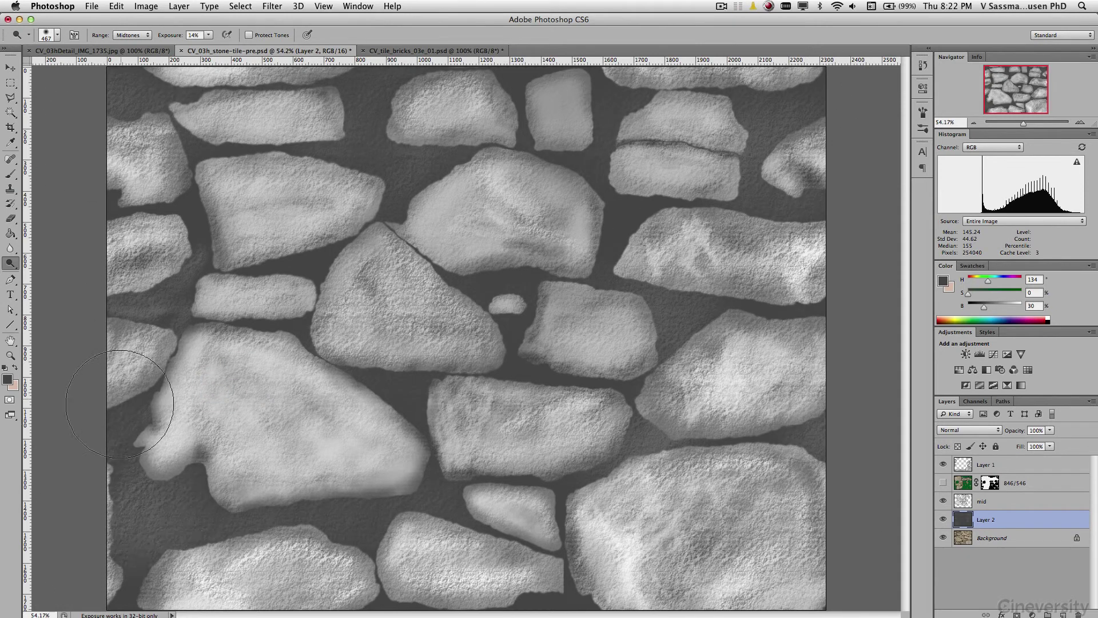
# Offset Layer 2 with the last filter settings, dodge more of its mortar, and reverse the offset of 846 by 546 pixels.
pyautogui.click(272, 7)
pyautogui.click(281, 20)
pyautogui.moveTo(589, 464)
pyautogui.mouseDown()
pyautogui.moveTo(519, 381)
pyautogui.moveTo(200, 502)
pyautogui.mouseUp()
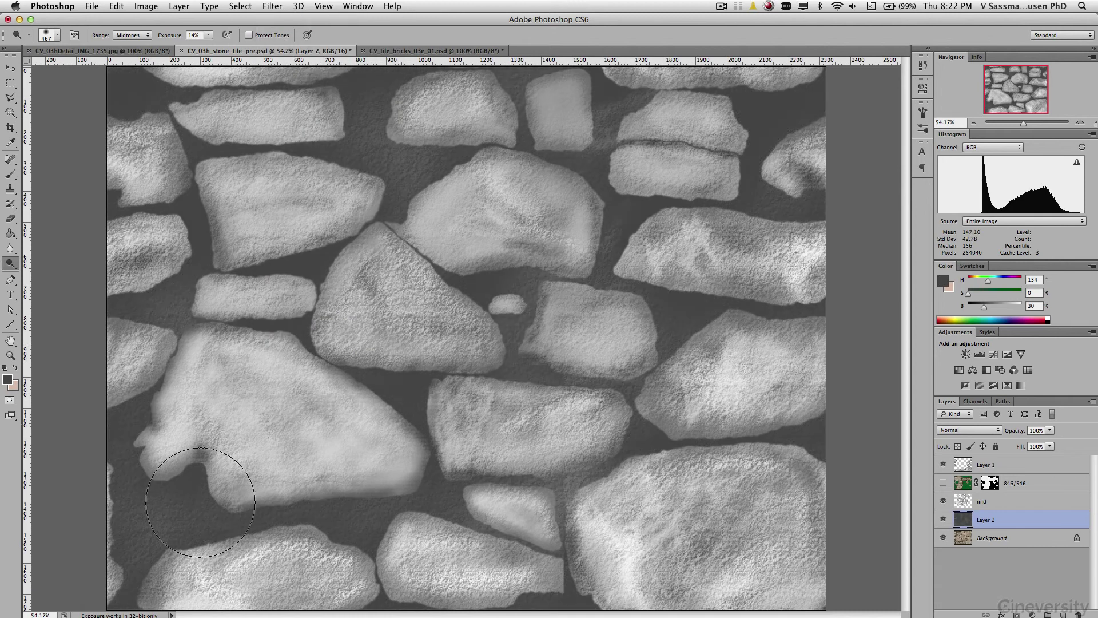
pyautogui.click(272, 6)
pyautogui.moveTo(294, 228)
pyautogui.click(417, 270)
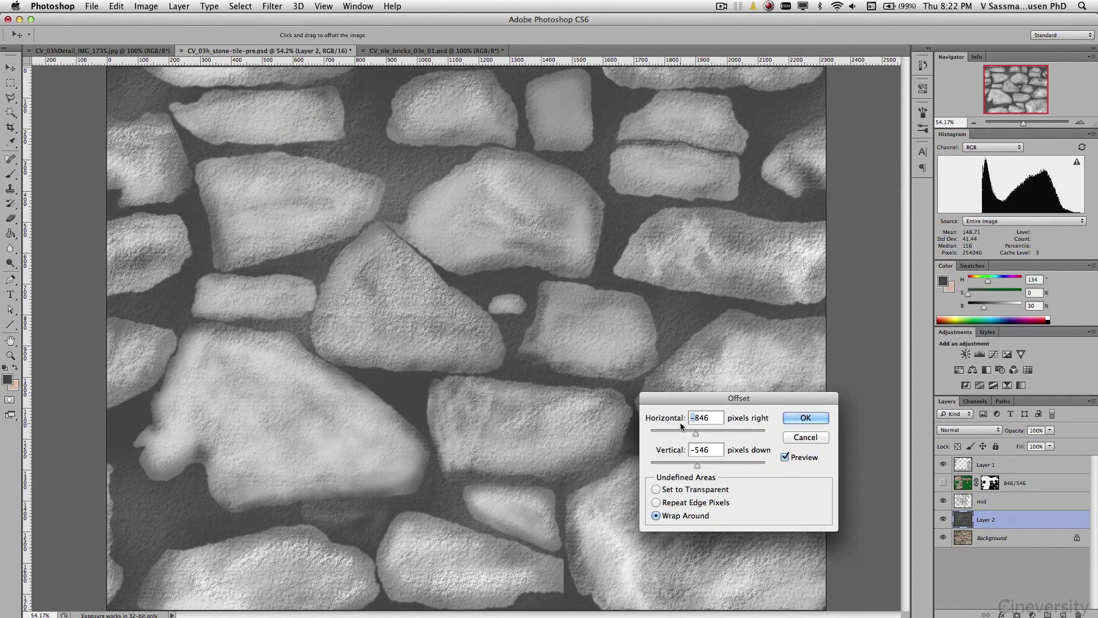
pyautogui.press('Return')
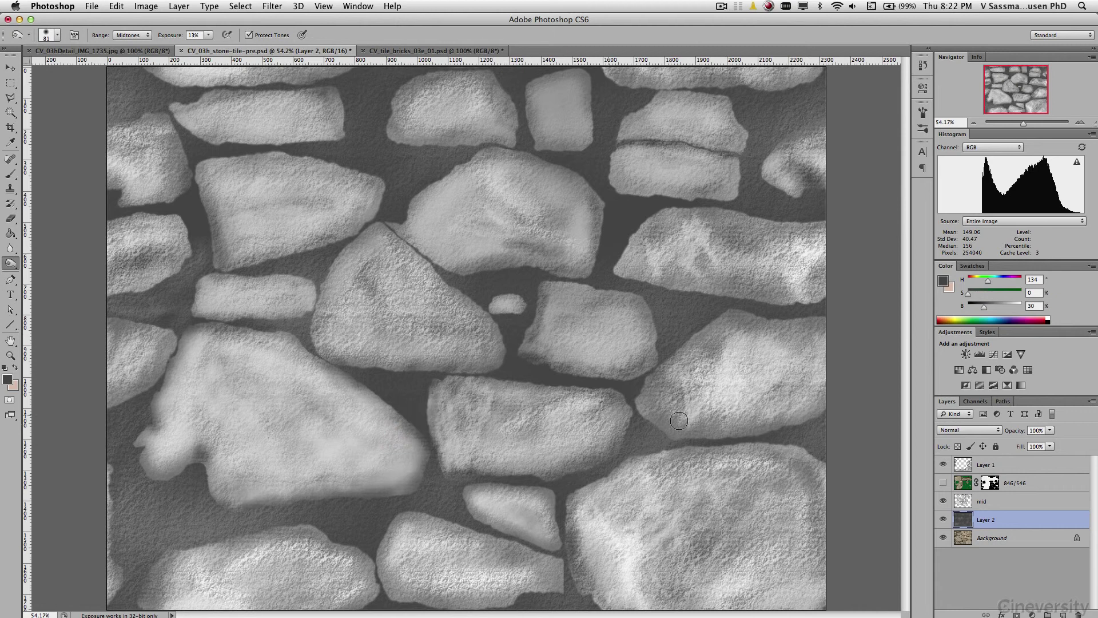
# Reduce Layer 2's opacity to 64% to reveal the photo, and darken mortar areas with Burn strokes at 37% exposure.
pyautogui.click(943, 519)
pyautogui.click(943, 520)
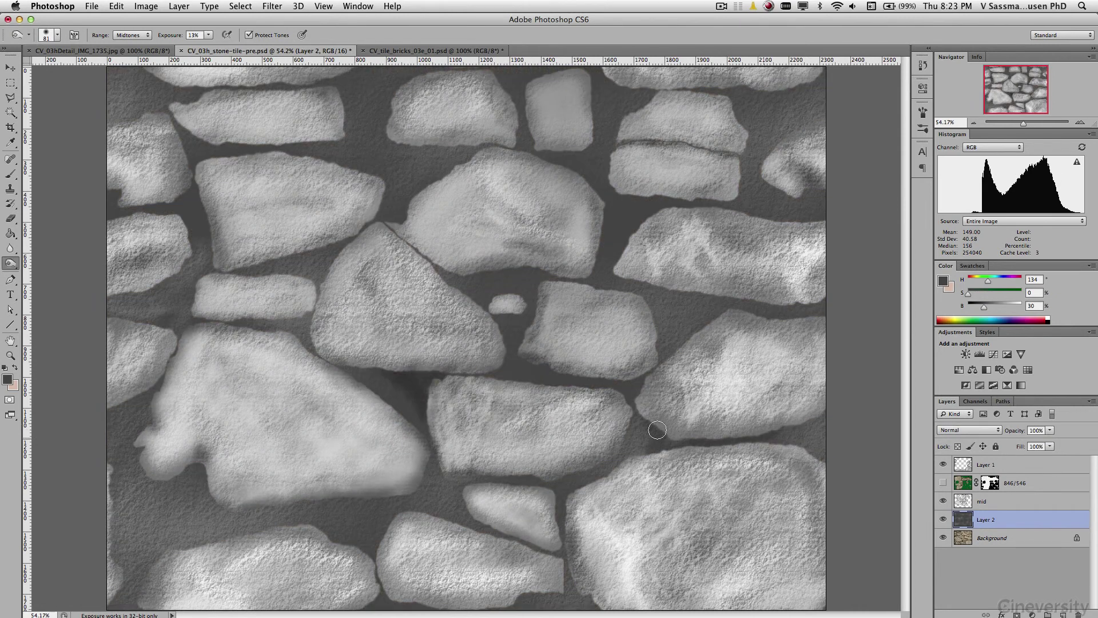
pyautogui.moveTo(1014, 431); pyautogui.dragTo(995, 430)
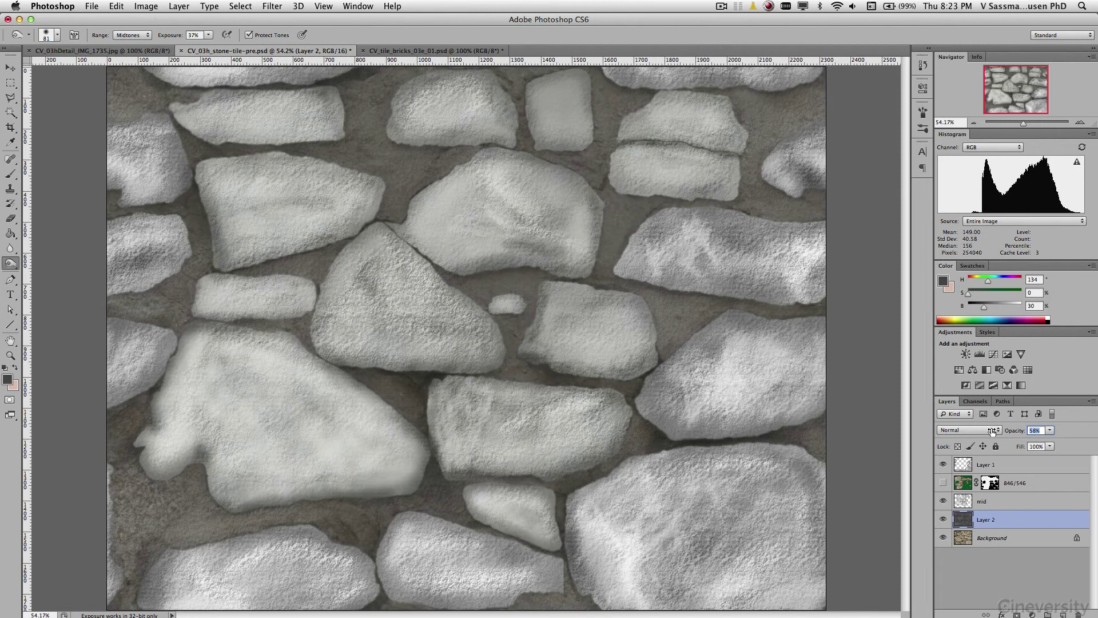
pyautogui.moveTo(177, 230); pyautogui.dragTo(197, 157)
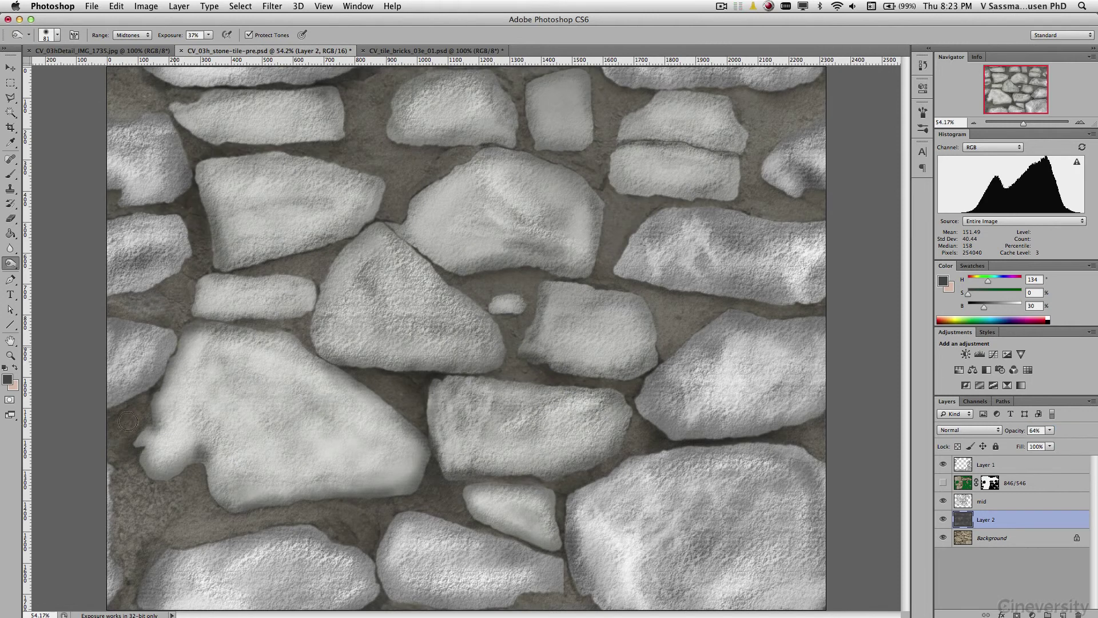
pyautogui.moveTo(128, 421)
pyautogui.mouseDown()
pyautogui.moveTo(200, 518)
pyautogui.moveTo(131, 518)
pyautogui.moveTo(303, 517)
pyautogui.moveTo(440, 500)
pyautogui.moveTo(658, 441)
pyautogui.moveTo(680, 291)
pyautogui.mouseUp()
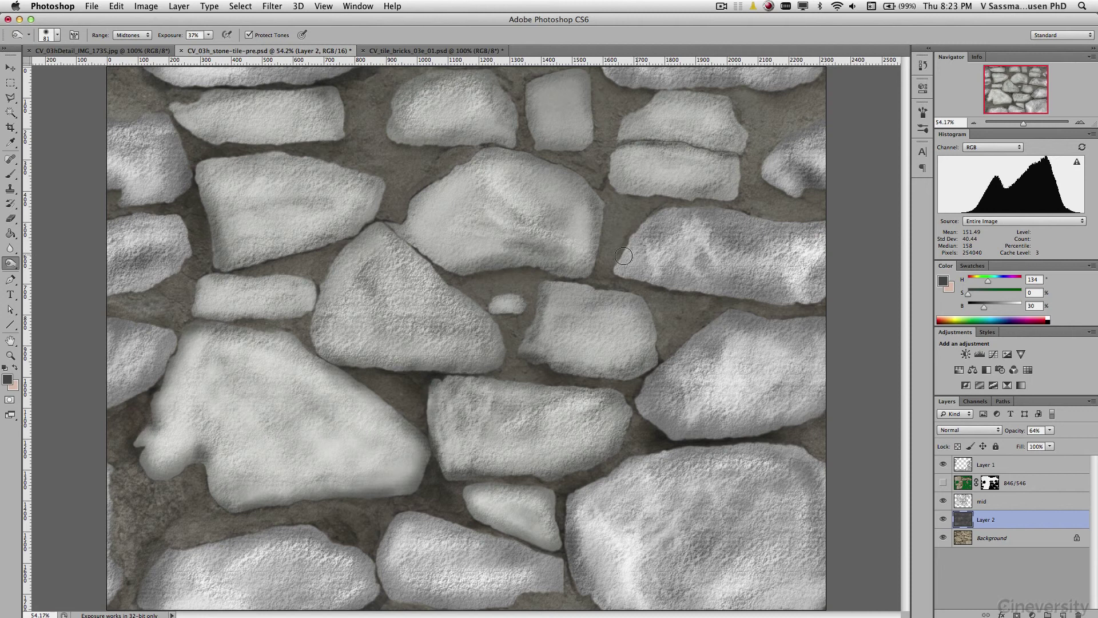
# Check the Burn brush's scattering, raise Layer 2's opacity to 96%, and darken more mortar around the stones.
pyautogui.click(922, 112)
pyautogui.click(743, 158)
pyautogui.click(889, 104)
pyautogui.moveTo(1083, 433); pyautogui.dragTo(1049, 423)
pyautogui.moveTo(618, 220)
pyautogui.mouseDown()
pyautogui.moveTo(339, 114)
pyautogui.moveTo(388, 257)
pyautogui.moveTo(367, 304)
pyautogui.moveTo(502, 321)
pyautogui.moveTo(586, 412)
pyautogui.mouseUp()
pyautogui.moveTo(133, 476); pyautogui.dragTo(143, 583)
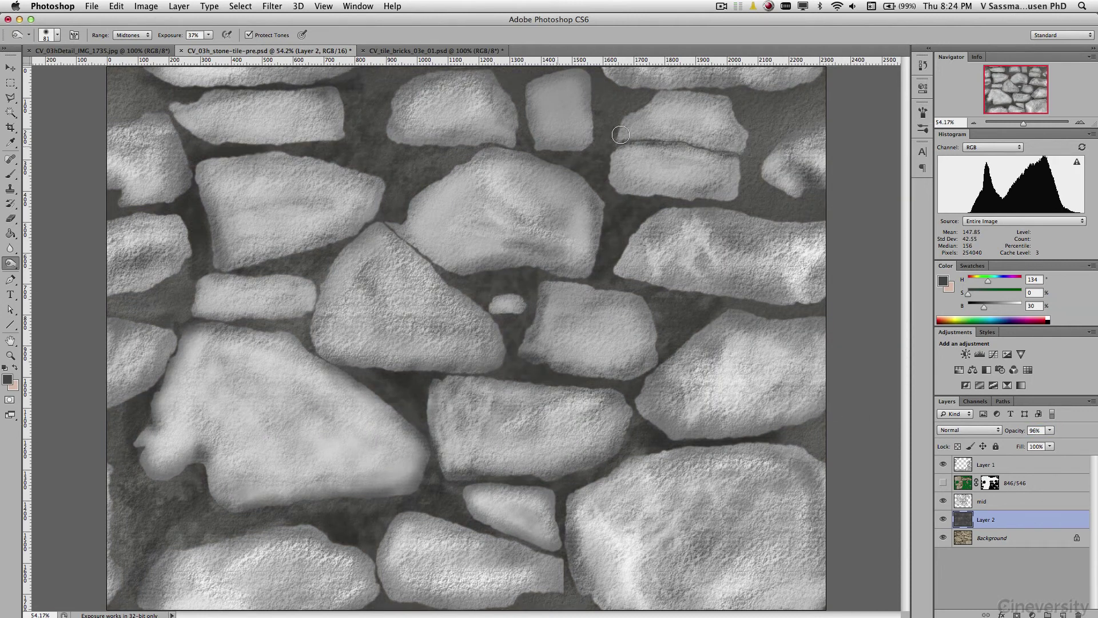
pyautogui.moveTo(620, 101); pyautogui.dragTo(761, 196)
# Reapply the Offset filter to Layer 2, burn the mortar across the exposed seams, and offset the layer back by 846 by 546 pixels.
pyautogui.click(272, 6)
pyautogui.click(291, 19)
pyautogui.moveTo(641, 222)
pyautogui.mouseDown()
pyautogui.moveTo(614, 184)
pyautogui.moveTo(355, 146)
pyautogui.mouseUp()
pyautogui.moveTo(385, 369)
pyautogui.mouseDown()
pyautogui.moveTo(350, 499)
pyautogui.moveTo(462, 513)
pyautogui.mouseUp()
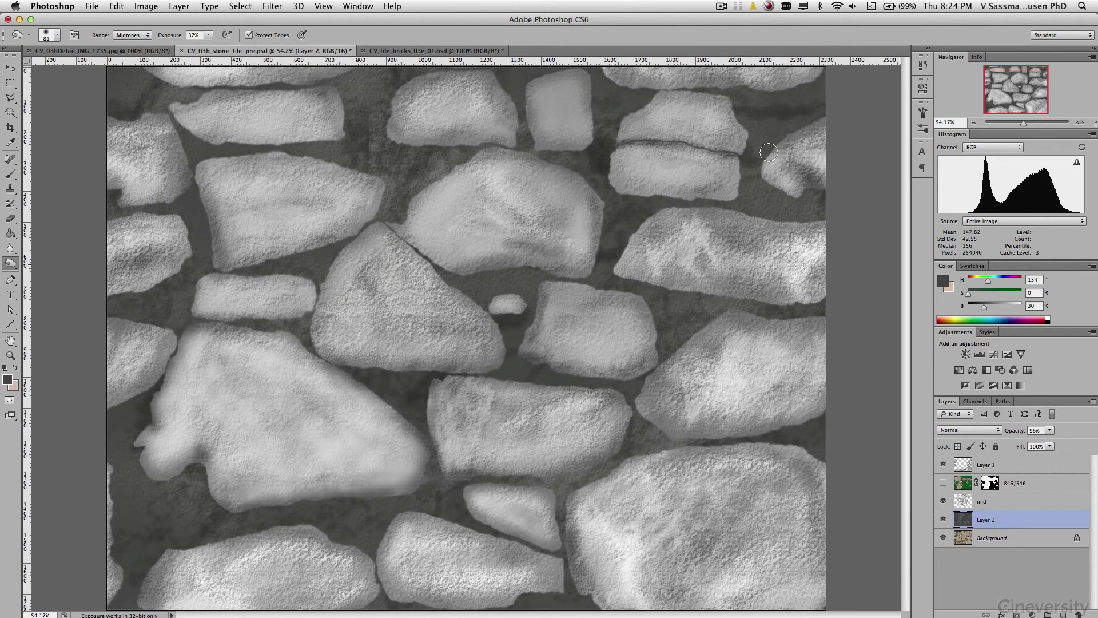
pyautogui.hotkey('shift', 'o')
pyautogui.hotkey('shift', 'o')
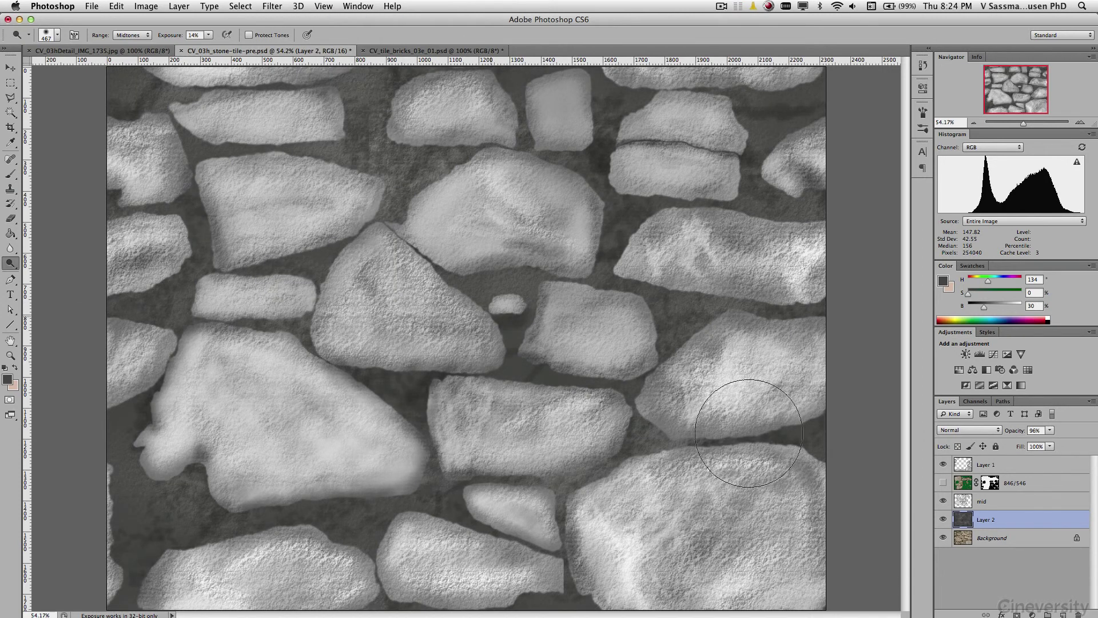
pyautogui.click(273, 6)
pyautogui.click(434, 275)
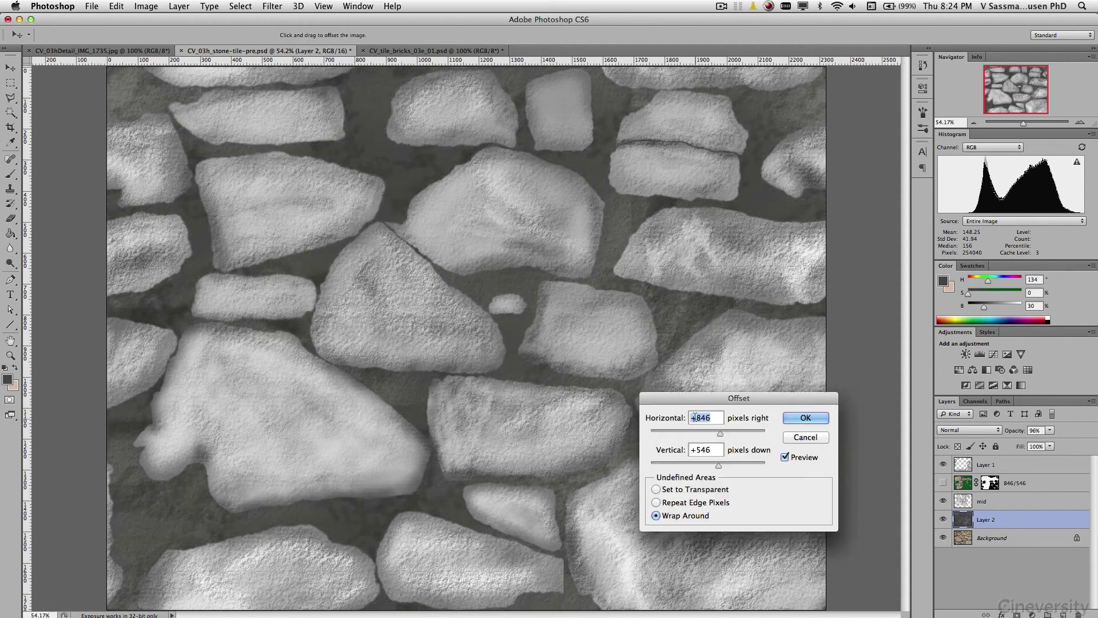
pyautogui.click(805, 418)
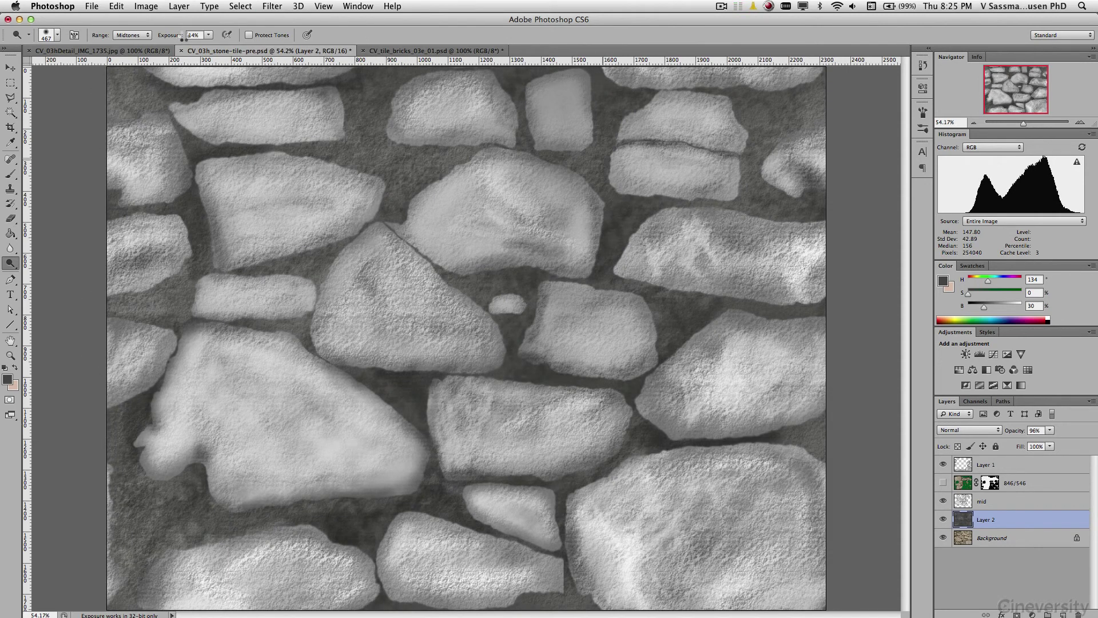
# Set the Dodge tool to Shadows with 12% exposure and lighten the mortar on Layer 2.
pyautogui.click(131, 35)
pyautogui.click(657, 222)
pyautogui.press('super+z')
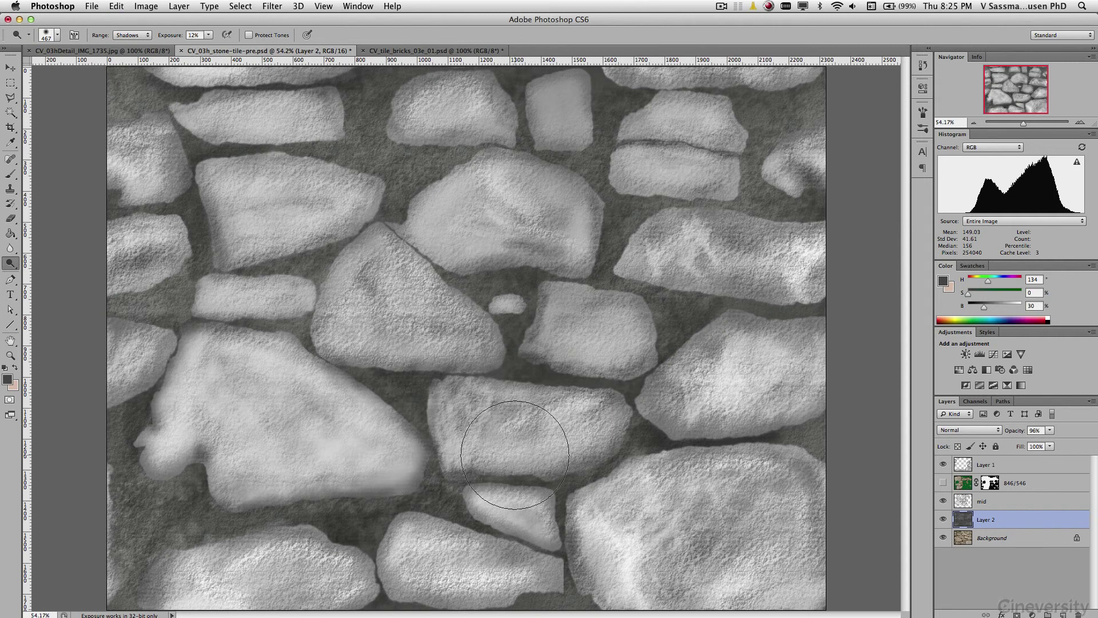
# Move the 846/546 layer directly above Background and merge Layer 1, mid and Layer 2 into one layer.
pyautogui.moveTo(977, 531); pyautogui.dragTo(978, 529)
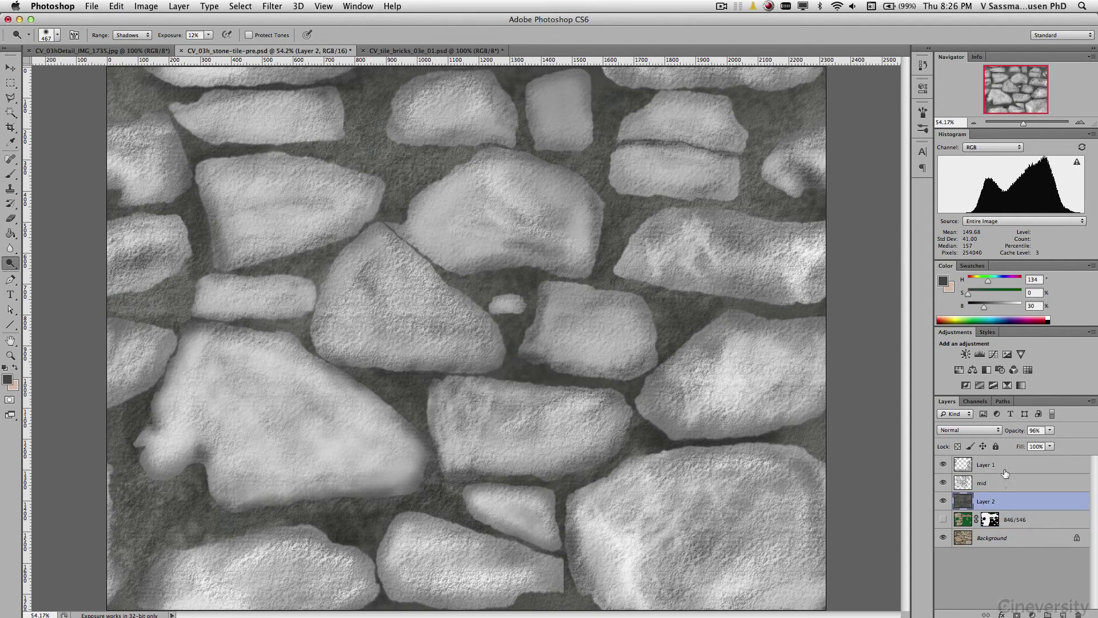
pyautogui.click(1090, 402)
pyautogui.click(1026, 589)
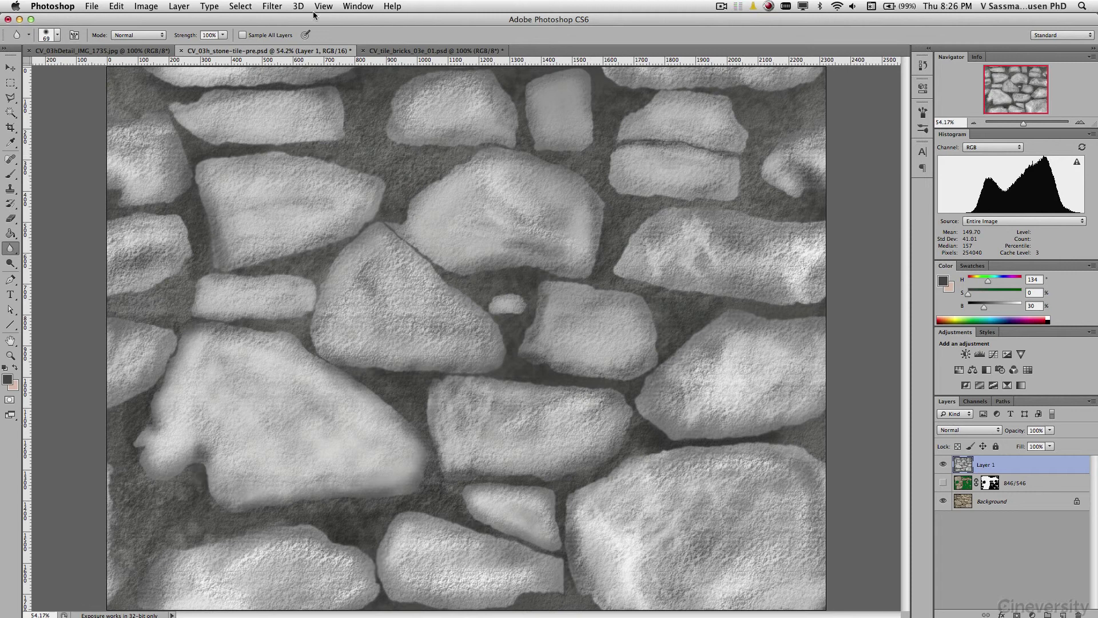
# Compare the merged layer with the photo, duplicate the Background layer, and move the copy to the top of the stack.
pyautogui.click(943, 466)
pyautogui.click(943, 467)
pyautogui.moveTo(1015, 436); pyautogui.dragTo(1051, 435)
pyautogui.moveTo(1013, 501); pyautogui.dragTo(1062, 614)
pyautogui.moveTo(1014, 501); pyautogui.dragTo(1008, 459)
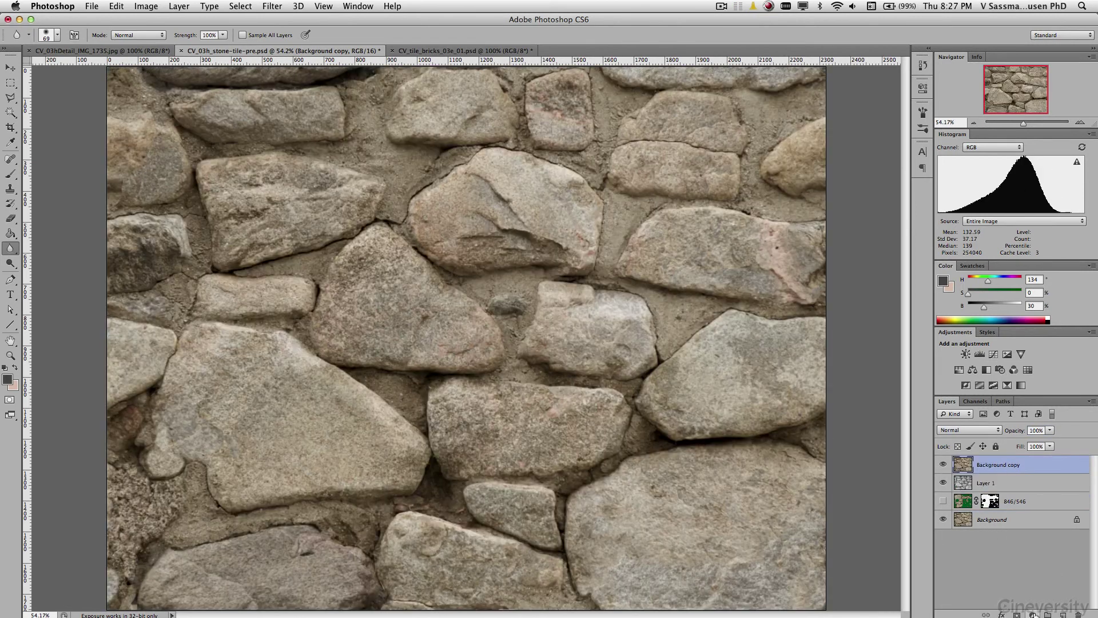
# Add a Black & White adjustment above Background copy with Reds at -167 and Yellows at 130, and select both layers.
pyautogui.click(1033, 614)
pyautogui.click(1042, 617)
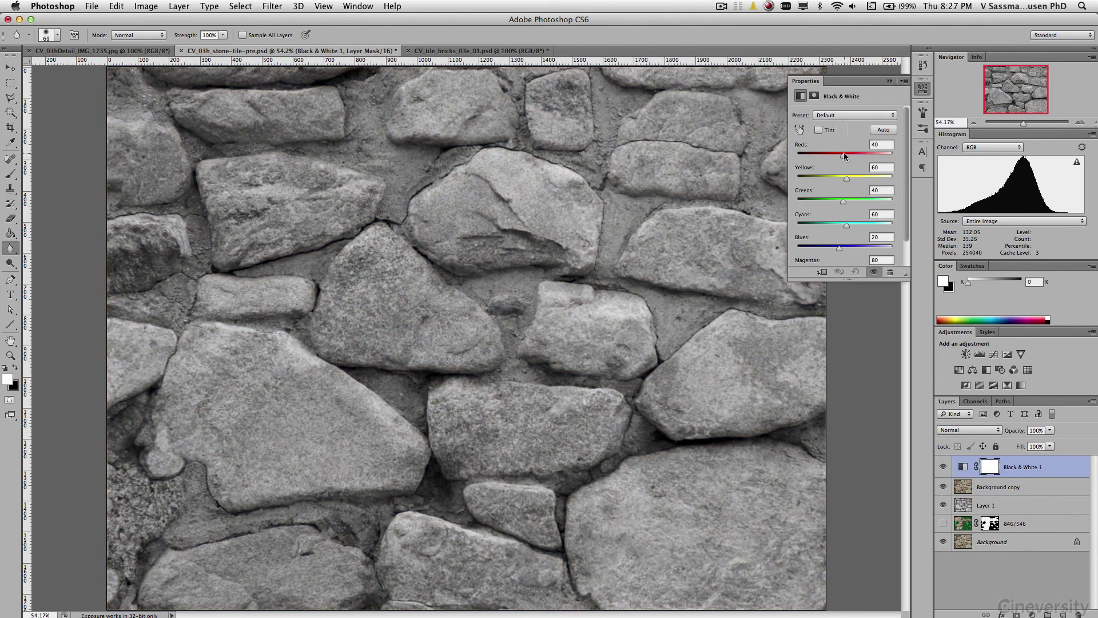
pyautogui.moveTo(844, 156); pyautogui.dragTo(859, 177)
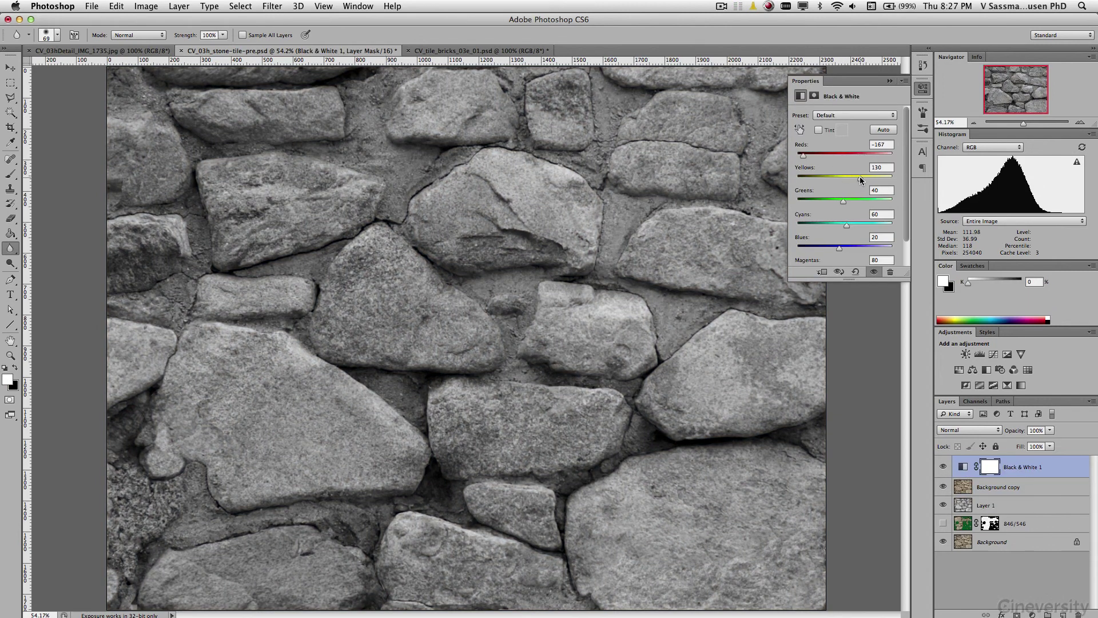
pyautogui.click(892, 113)
pyautogui.keyDown('shift'); pyautogui.click(1025, 489); pyautogui.keyUp('shift')
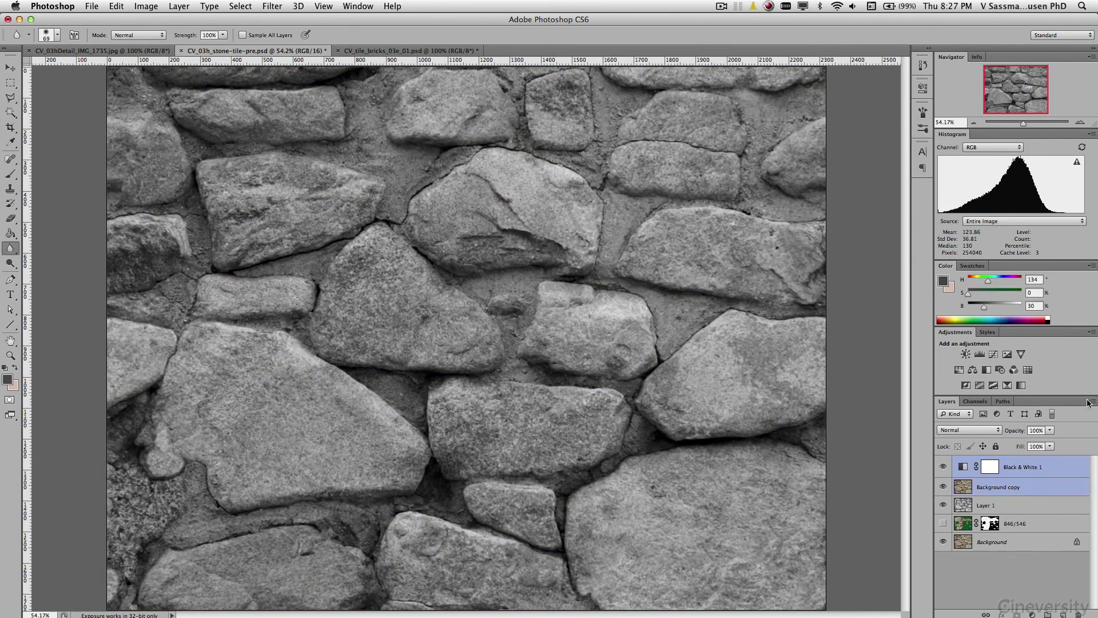
# Merge the Black & White adjustment with Background copy, change the merged layer's blending mode, and stamp the visible layers into a new layer.
pyautogui.rightClick(1025, 489)
pyautogui.click(980, 589)
pyautogui.moveTo(1015, 430)
pyautogui.mouseDown()
pyautogui.moveTo(941, 430)
pyautogui.moveTo(1008, 438)
pyautogui.mouseUp()
pyautogui.click(1085, 402)
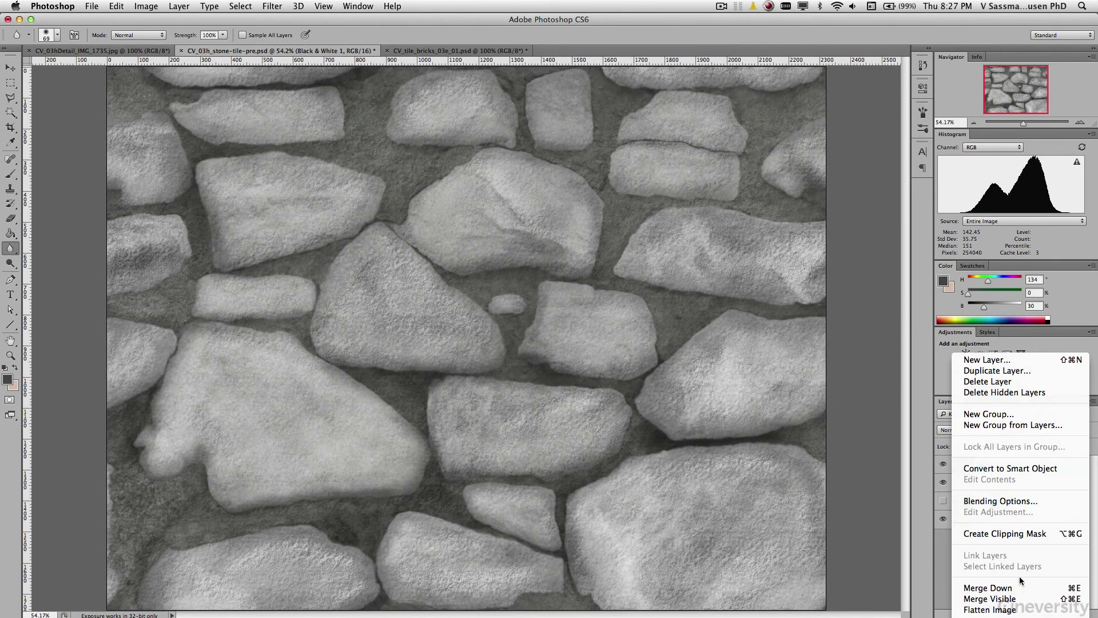
pyautogui.keyDown('alt'); pyautogui.click(1021, 598); pyautogui.keyUp('alt')
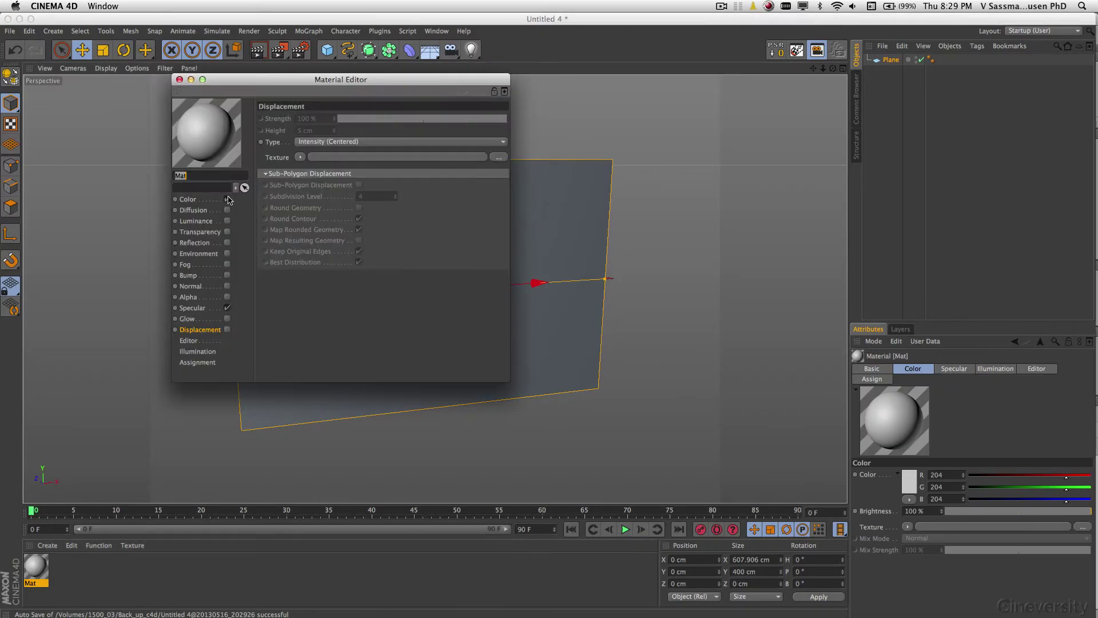
# In Cinema 4D, load CV_03h_stone-tile-pre2.psd from the 03h folder as the material's Color texture, using its Background layer.
pyautogui.click(206, 199)
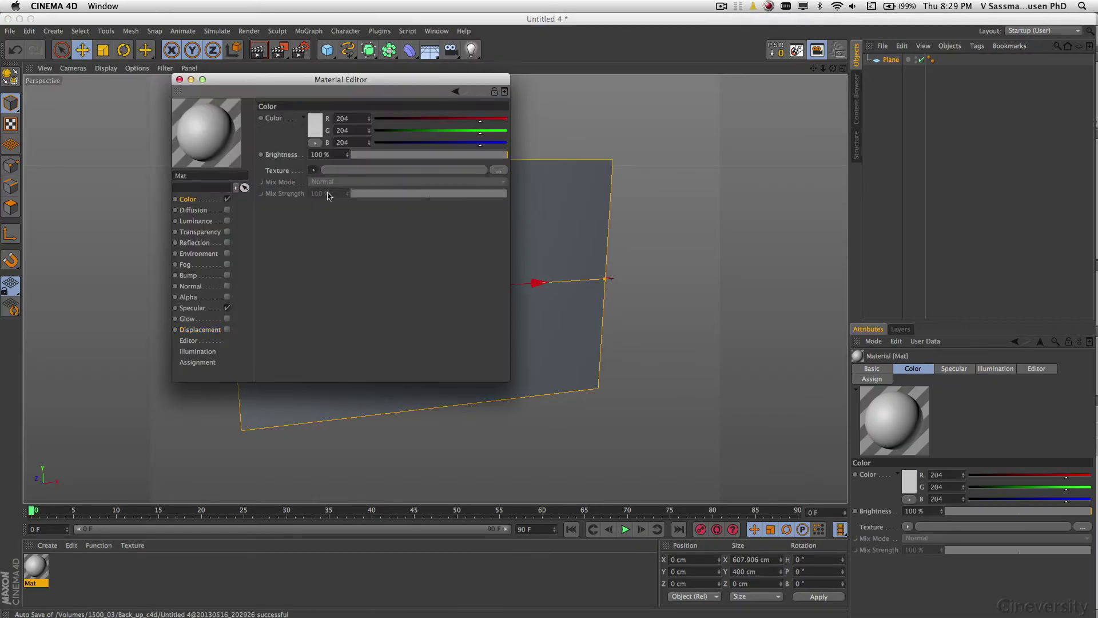
pyautogui.click(338, 170)
pyautogui.click(113, 265)
pyautogui.click(203, 66)
pyautogui.click(320, 97)
pyautogui.click(423, 509)
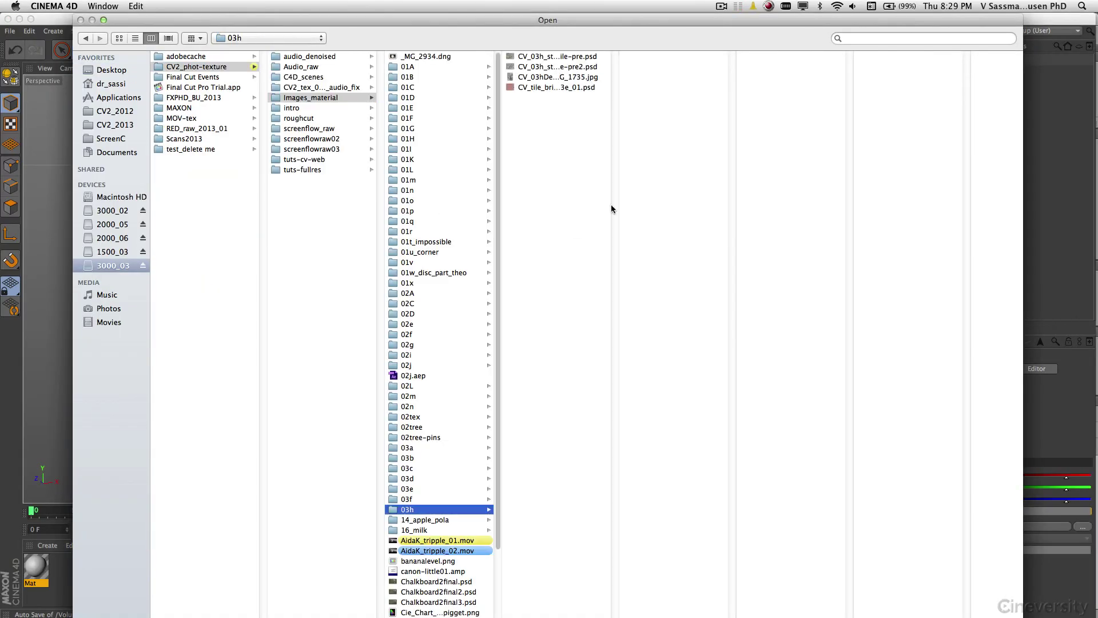
pyautogui.doubleClick(531, 67)
pyautogui.click(580, 229)
pyautogui.click(327, 190)
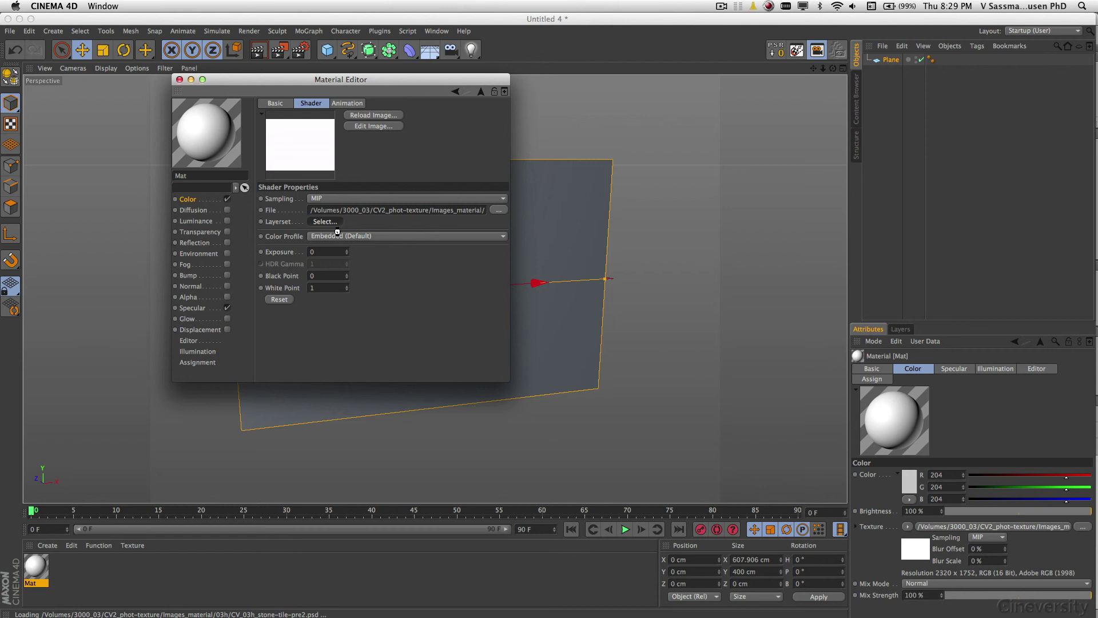
pyautogui.click(569, 445)
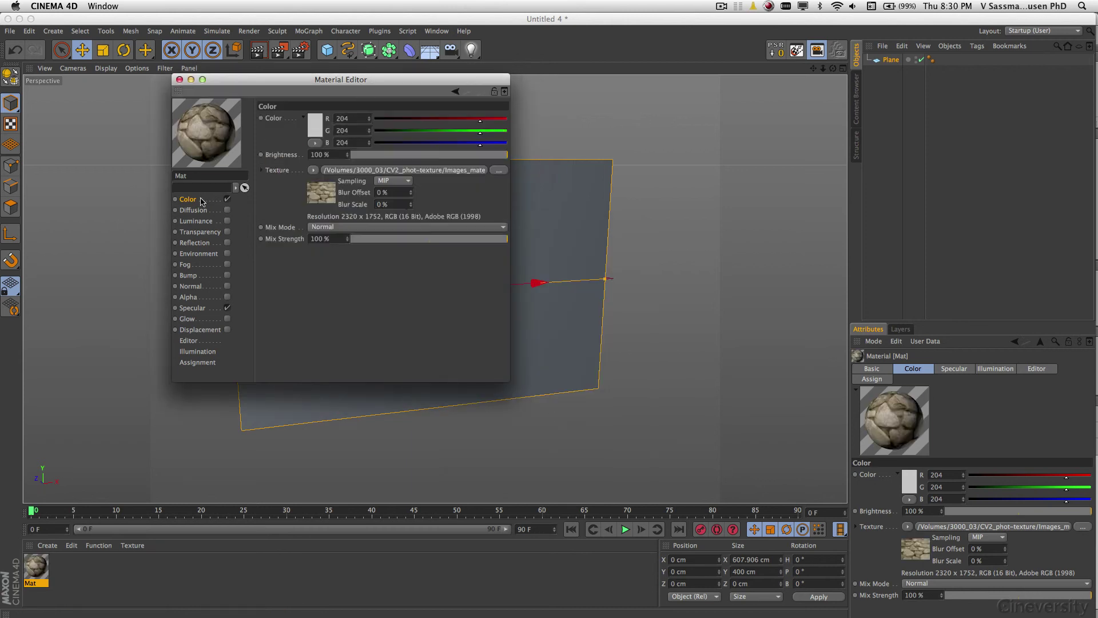
# Set up the Displacement channel's texture with the same stone image and choose Layer 2 as its layerset.
pyautogui.click(194, 330)
pyautogui.moveTo(194, 332); pyautogui.dragTo(343, 157)
pyautogui.click(317, 185)
pyautogui.click(325, 221)
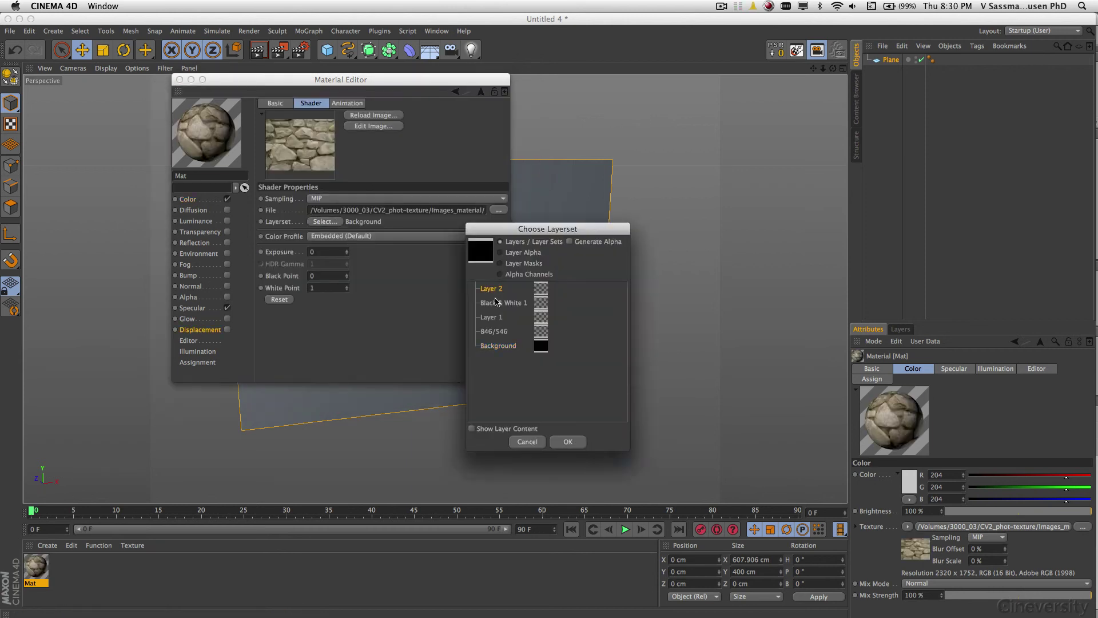
pyautogui.click(497, 297)
pyautogui.click(569, 445)
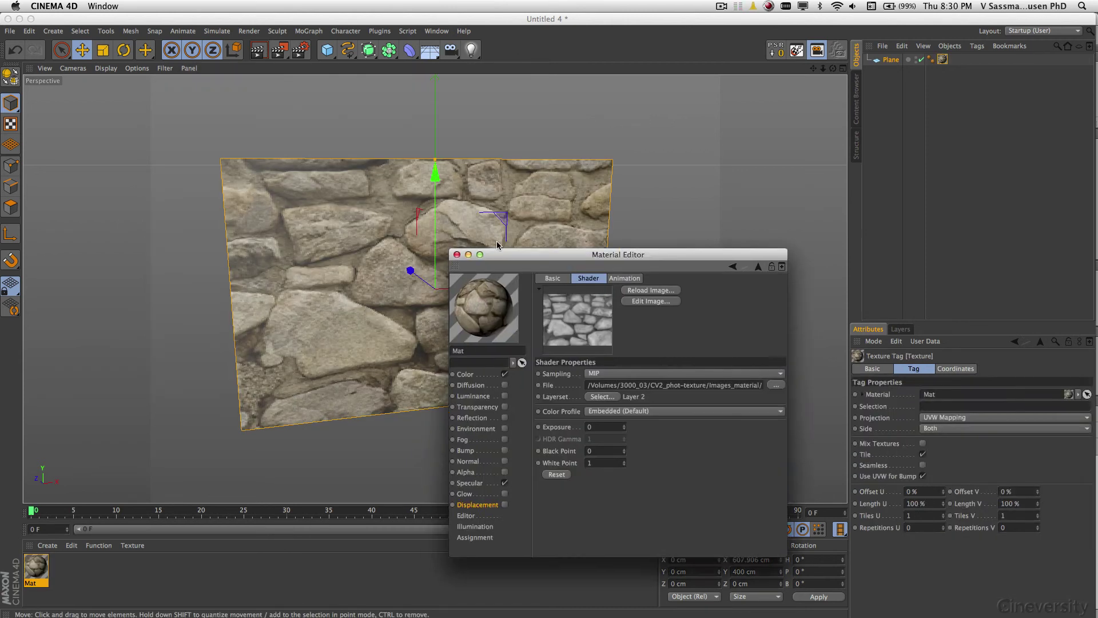
# Render the textured plane, enable Displacement and Sub-Polygon Displacement in the material, and render again to compare.
pyautogui.moveTo(503, 254); pyautogui.dragTo(765, 219)
pyautogui.moveTo(523, 335)
pyautogui.mouseDown()
pyautogui.moveTo(504, 337)
pyautogui.moveTo(515, 337)
pyautogui.mouseUp()
pyautogui.click(258, 50)
pyautogui.click(766, 469)
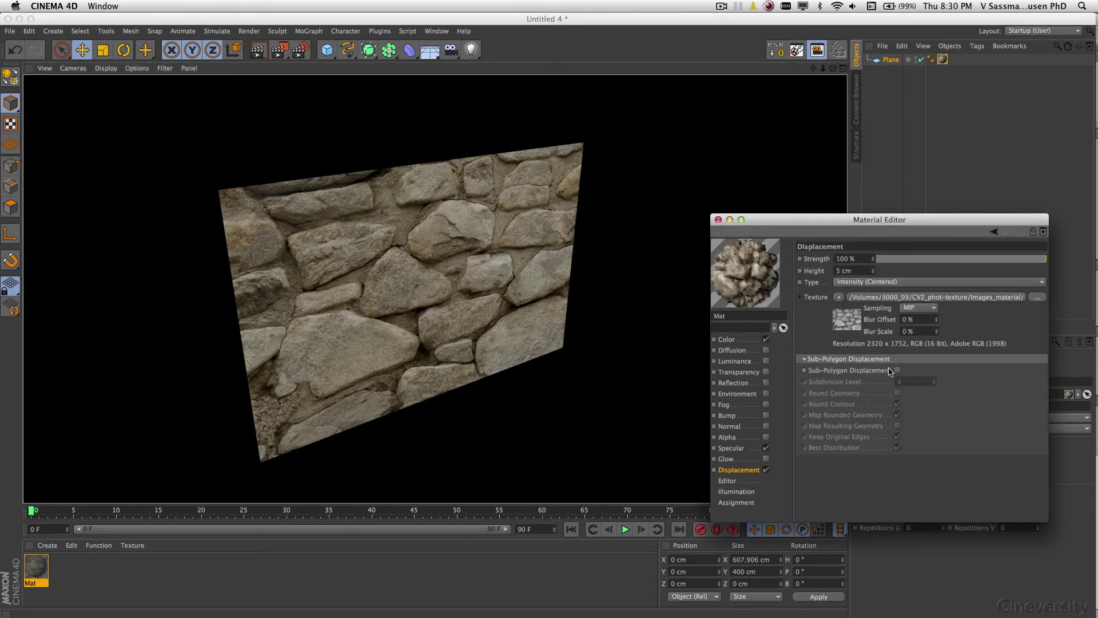
pyautogui.click(897, 370)
pyautogui.click(258, 50)
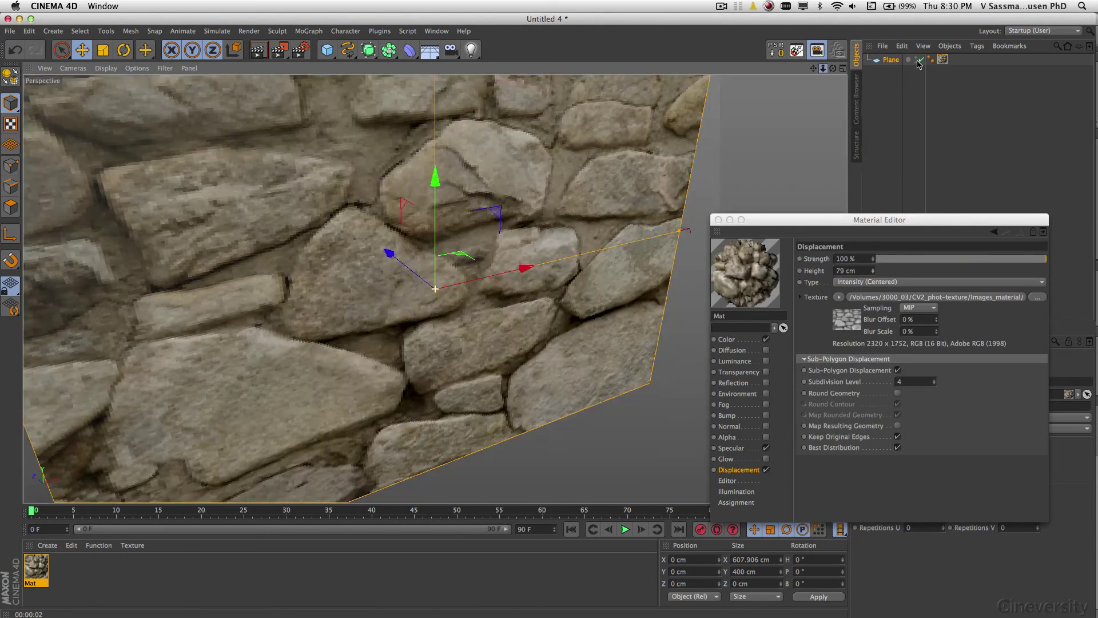
pyautogui.hotkey('ctrl', 'r')
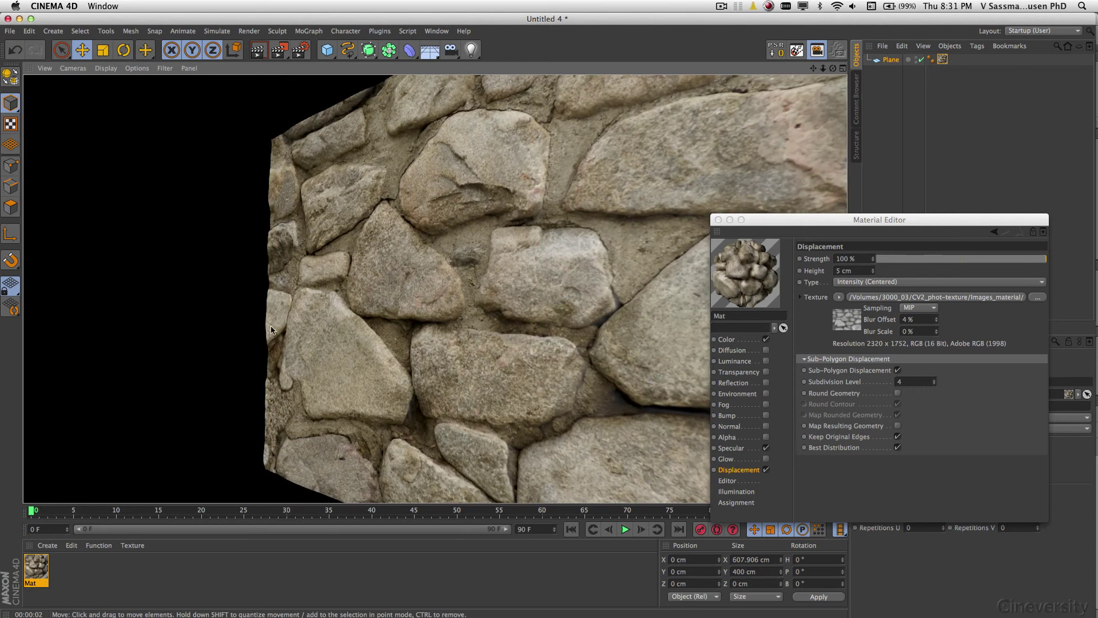
# Tune the material's specular highlight with test renders, ending at 25% width, 18% height and 10% falloff, and return to Displacement.
pyautogui.click(731, 448)
pyautogui.click(1028, 436)
pyautogui.click(258, 51)
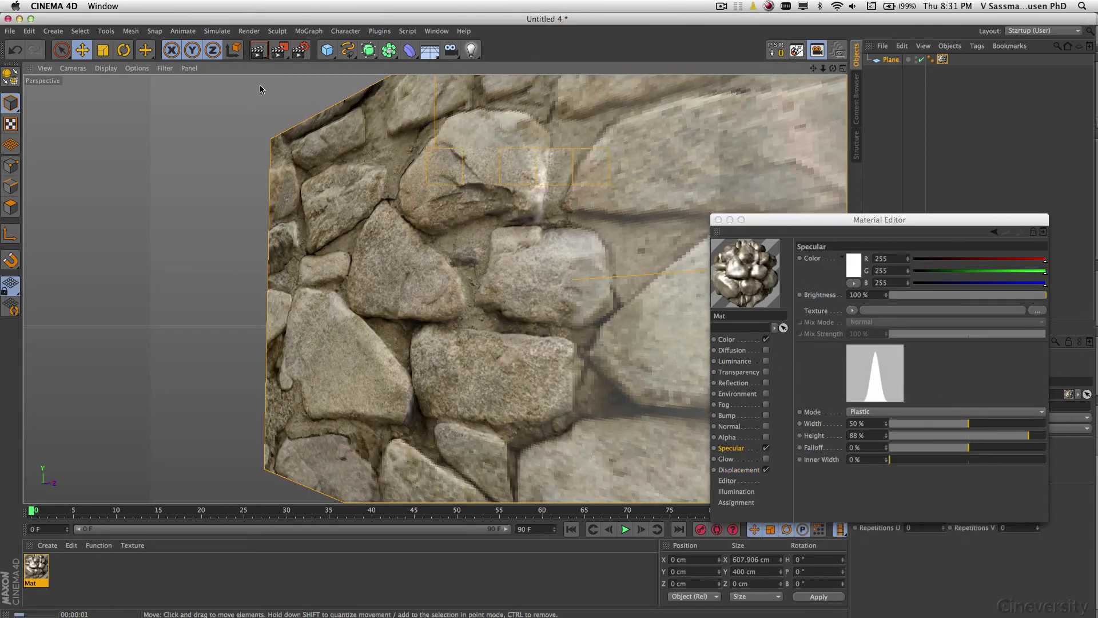
pyautogui.click(766, 339)
pyautogui.click(258, 51)
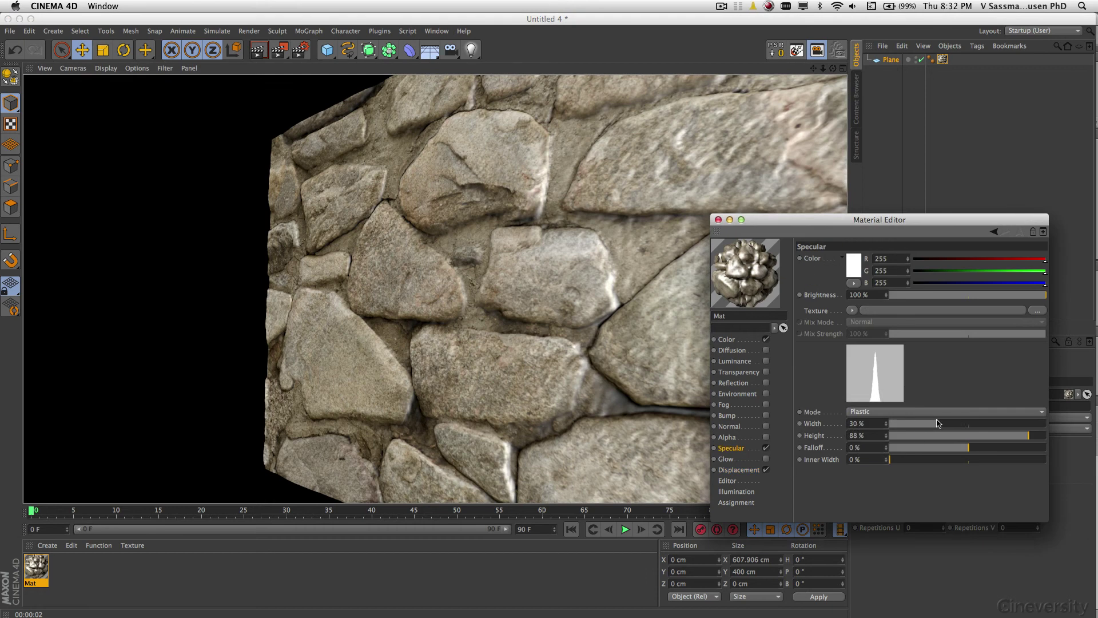
pyautogui.moveTo(938, 447); pyautogui.dragTo(957, 444)
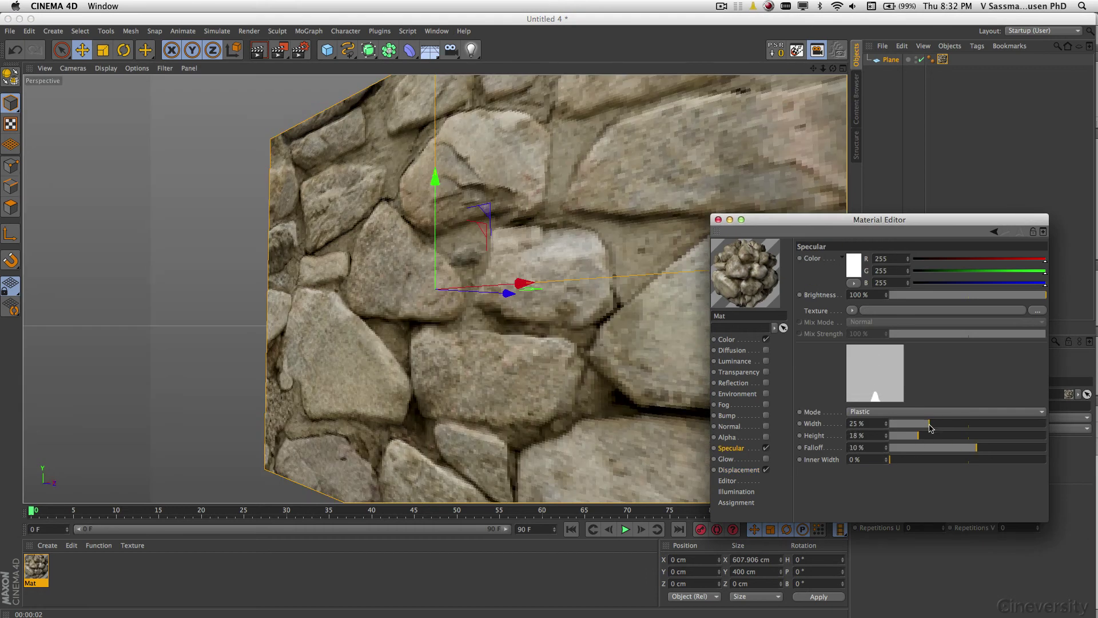
pyautogui.click(739, 470)
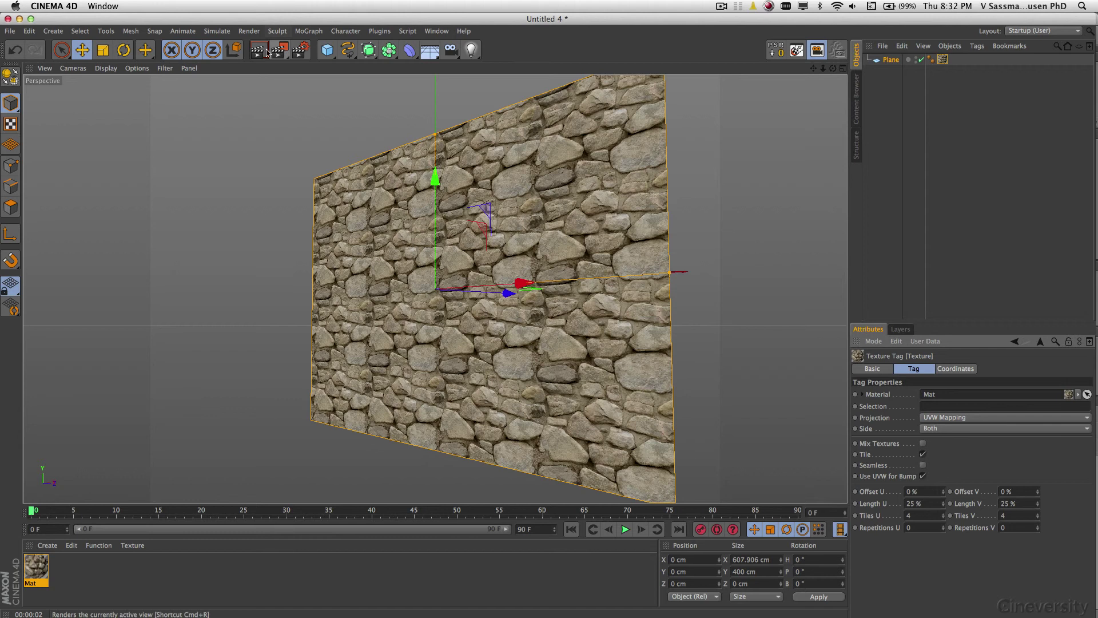
# Render the tiled stone wall from different angles to inspect the displaced relief.
pyautogui.click(268, 53)
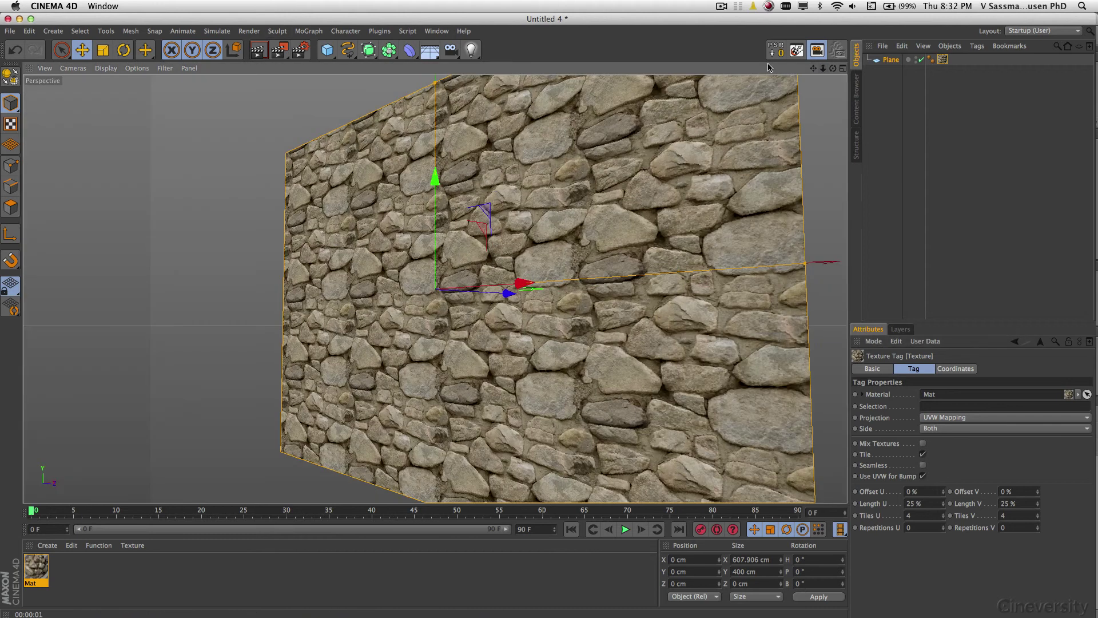
pyautogui.press('super+r')
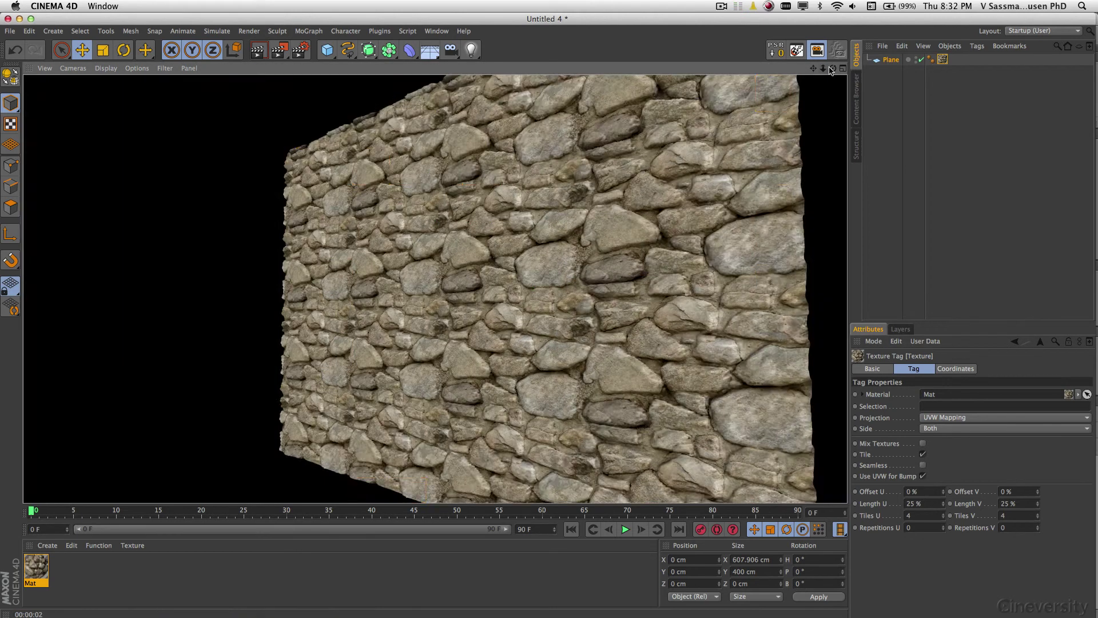
pyautogui.moveTo(832, 69); pyautogui.dragTo(858, 68)
pyautogui.press('super+r')
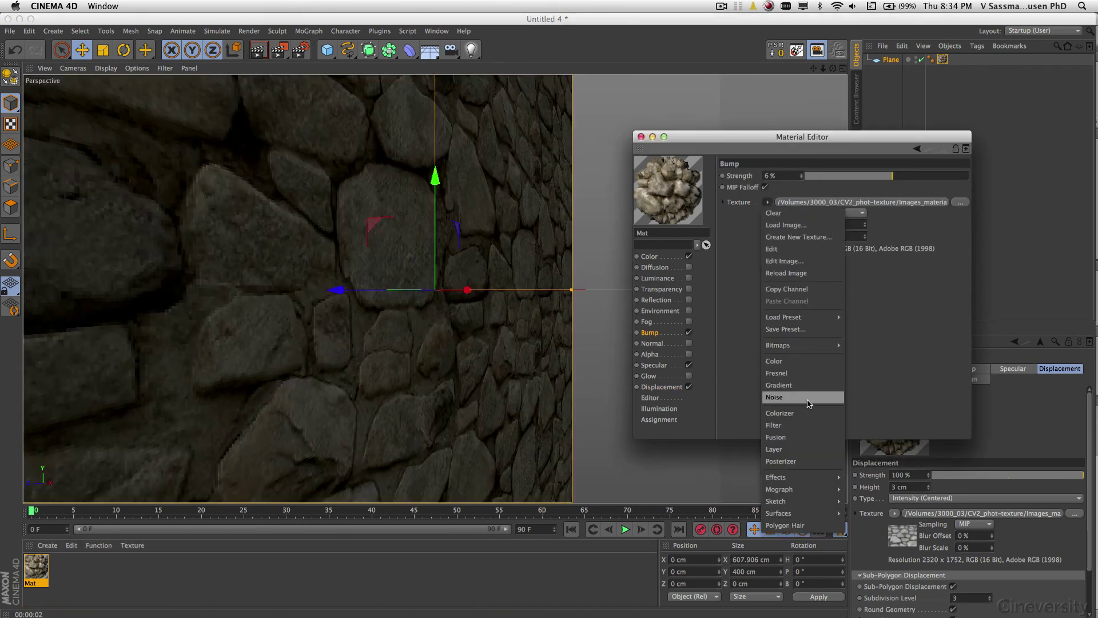
# Wrap the Bump texture in a Layer shader, add a Noise layer at 38% strength above the bitmap, and render.
pyautogui.click(804, 449)
pyautogui.click(780, 233)
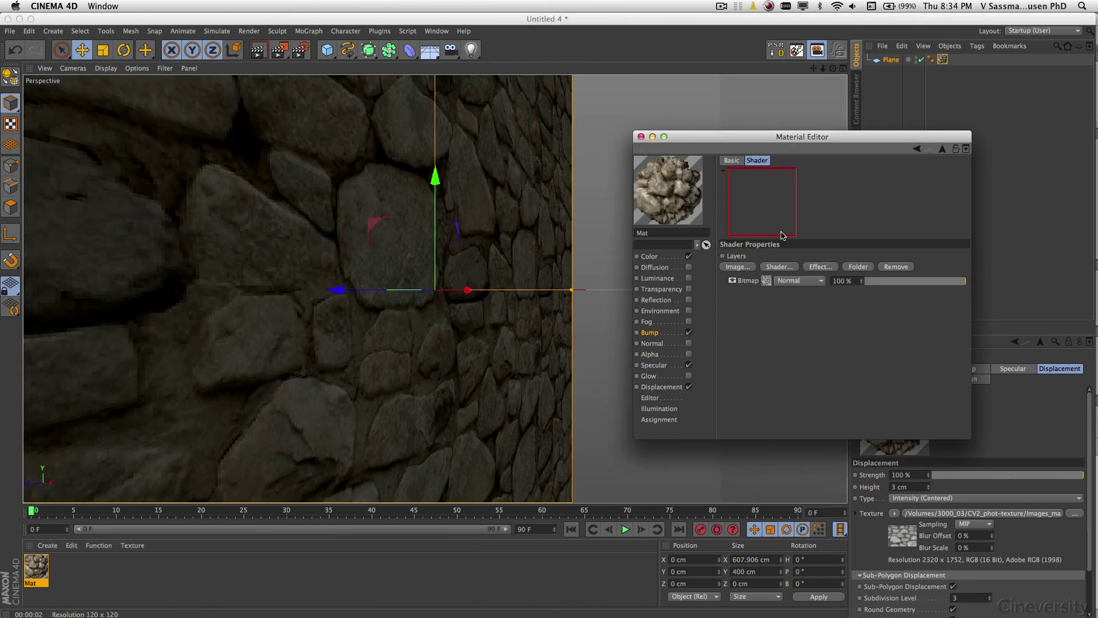
pyautogui.click(791, 267)
pyautogui.click(827, 348)
pyautogui.click(764, 281)
pyautogui.click(958, 289)
pyautogui.click(996, 392)
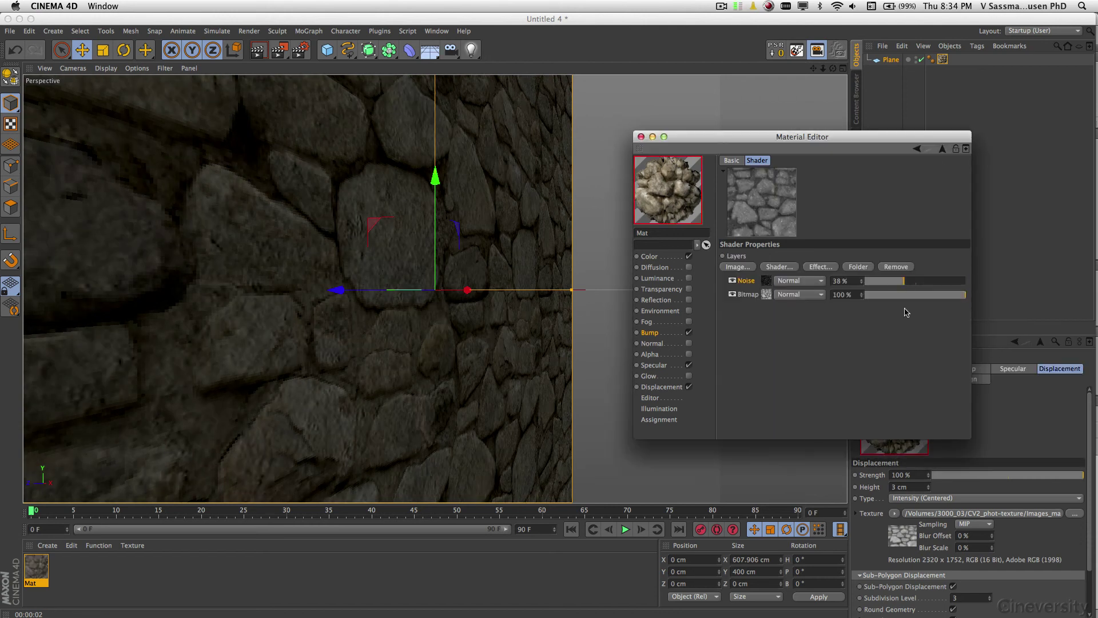
pyautogui.press('super+r')
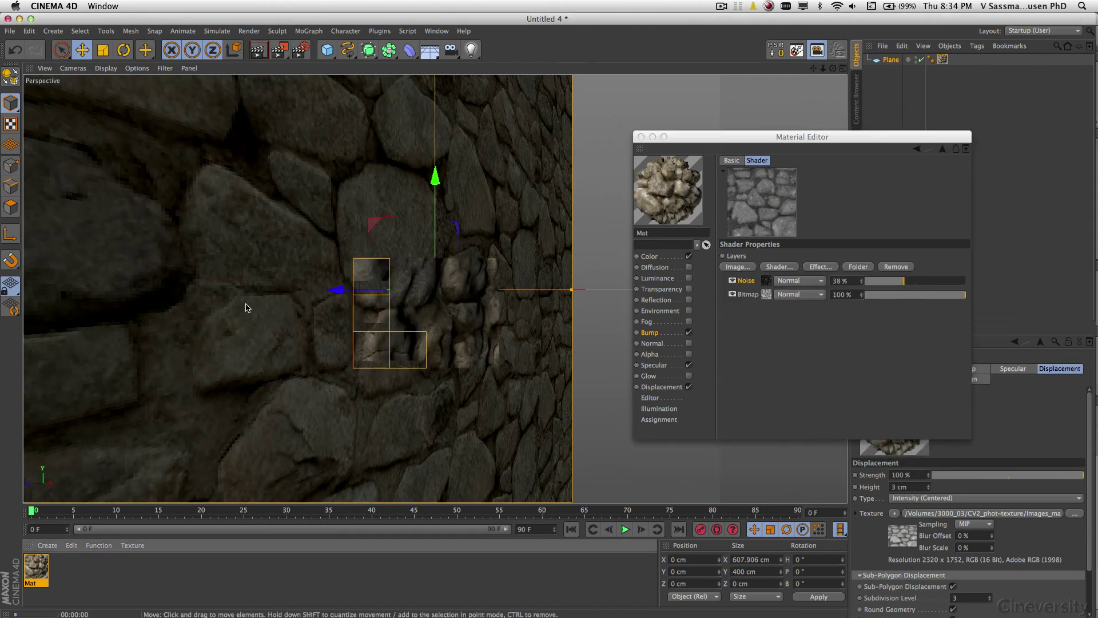
# Add a light and position it in front of the wall near its upper left, at about X -246, Y 96, Z -246 cm.
pyautogui.moveTo(246, 306); pyautogui.dragTo(401, 263)
pyautogui.scroll(-5, 400, 263)
pyautogui.click(470, 51)
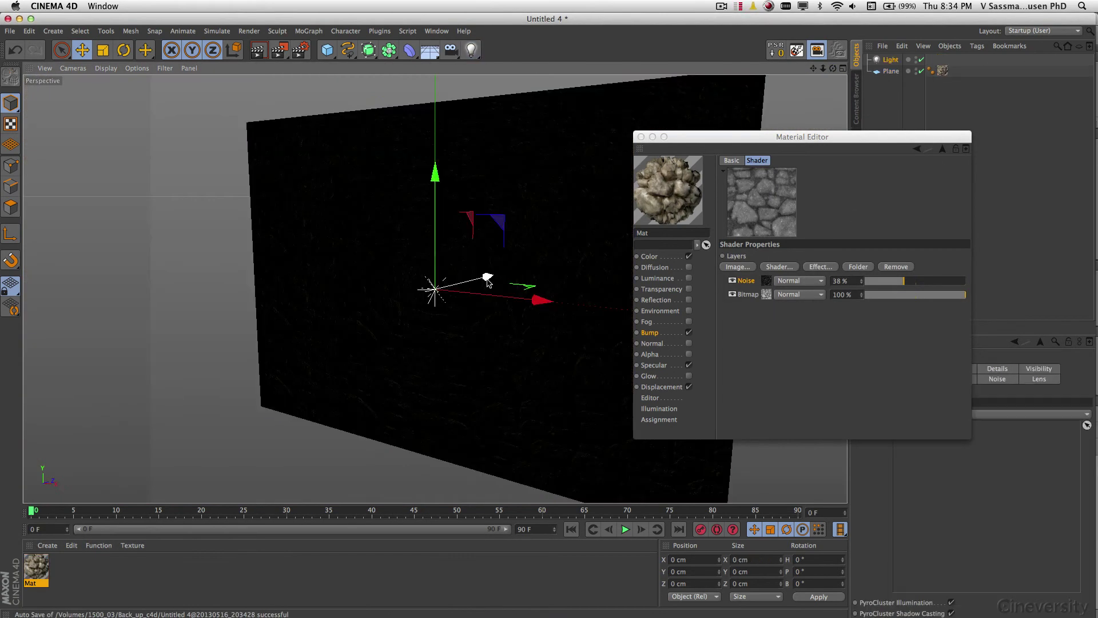
pyautogui.moveTo(488, 276); pyautogui.dragTo(301, 320)
pyautogui.moveTo(248, 218); pyautogui.dragTo(248, 91)
pyautogui.moveTo(326, 207); pyautogui.dragTo(144, 203)
# Set the light's shadow type to Raytraced (Hard) and render the wall.
pyautogui.moveTo(802, 137); pyautogui.dragTo(183, 399)
pyautogui.click(955, 369)
pyautogui.click(932, 473)
pyautogui.click(932, 507)
pyautogui.click(259, 49)
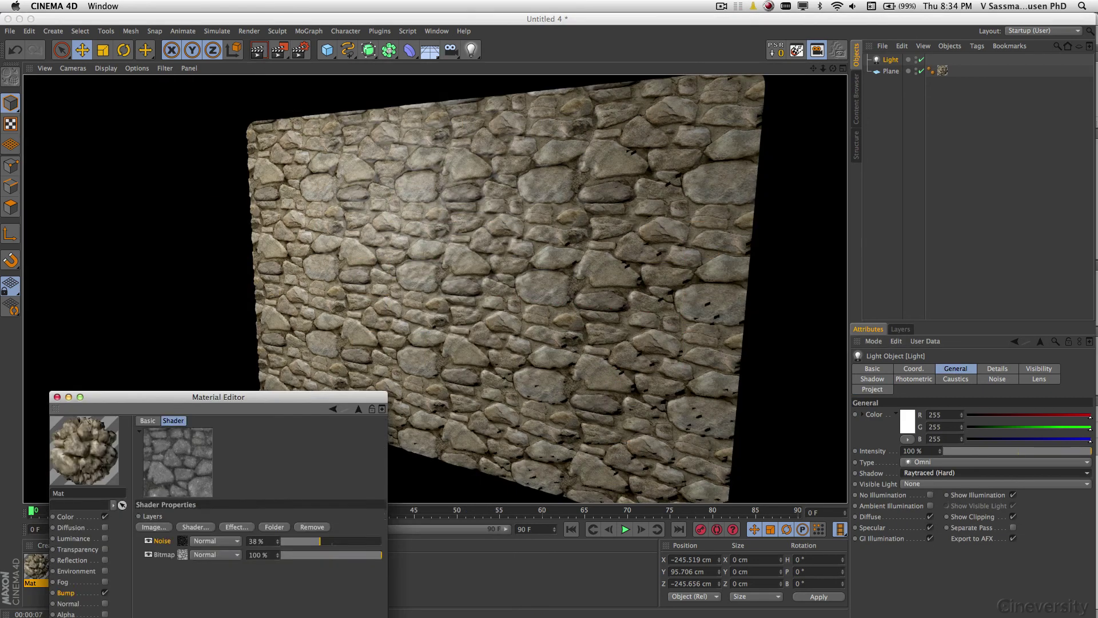
# Reduce the material's specular highlight to 12% width and 5% height, and render the wall.
pyautogui.moveTo(275, 603); pyautogui.dragTo(247, 601)
pyautogui.hotkey('ctrl', 'r')
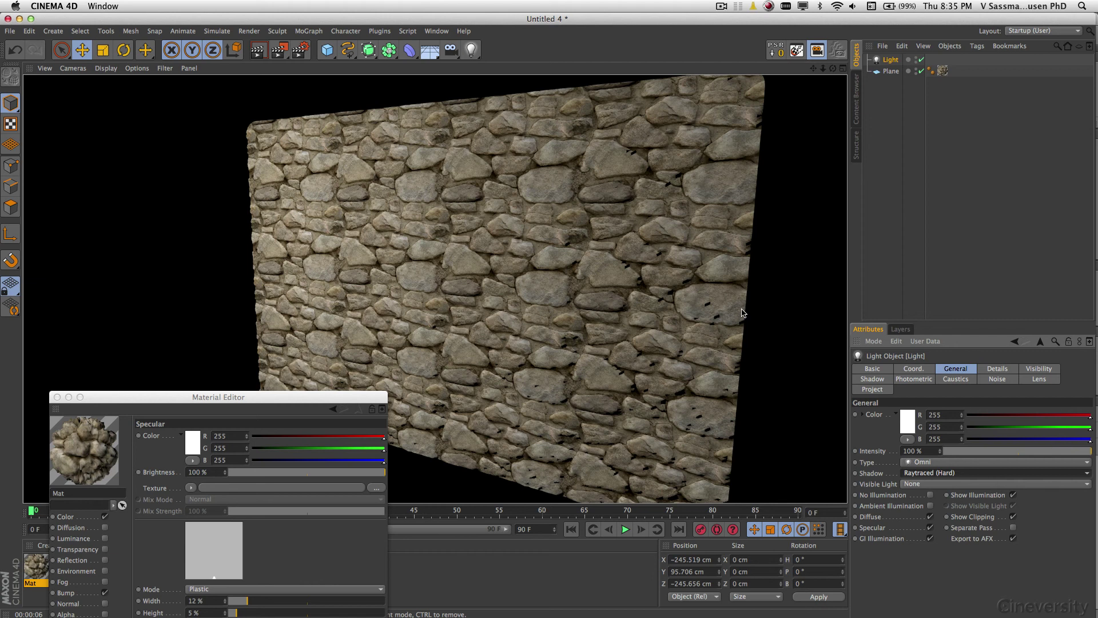
# Raise the light to about 180 cm on Y and duplicate it.
pyautogui.moveTo(833, 68); pyautogui.dragTo(818, 80)
pyautogui.moveTo(59, 143); pyautogui.dragTo(56, 86)
pyautogui.keyDown('ctrl'); pyautogui.moveTo(889, 59); pyautogui.dragTo(900, 76); pyautogui.keyUp('ctrl')
# Tint the original light pale blue (RGB 224, 228, 255), turn off its shadow and specular, and lower its intensity.
pyautogui.moveTo(1089, 417); pyautogui.dragTo(1075, 418)
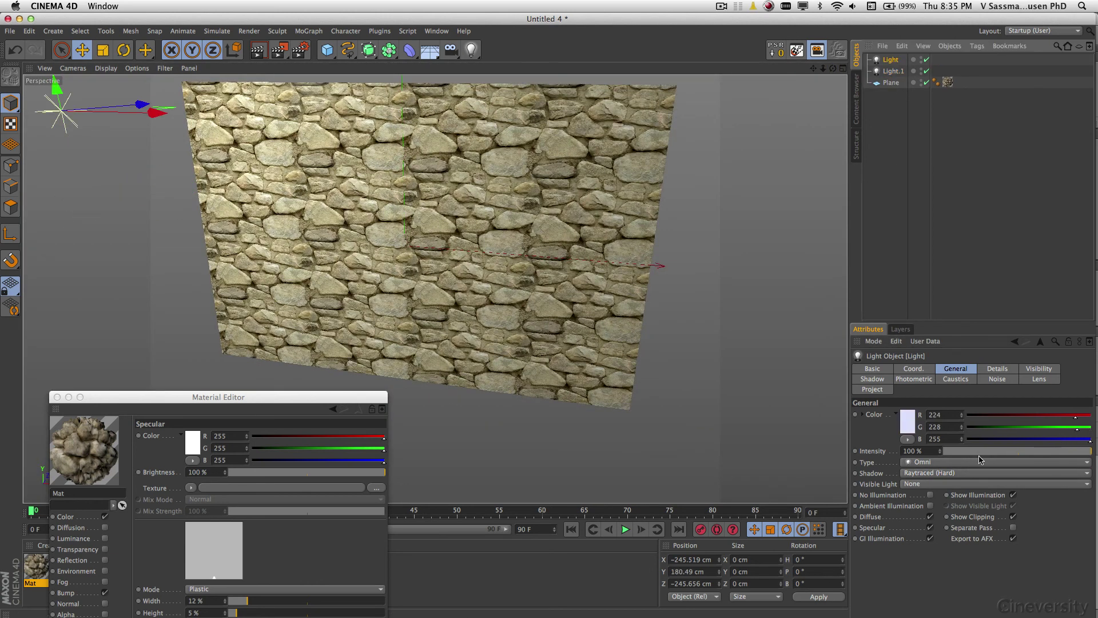
pyautogui.click(997, 368)
pyautogui.click(956, 368)
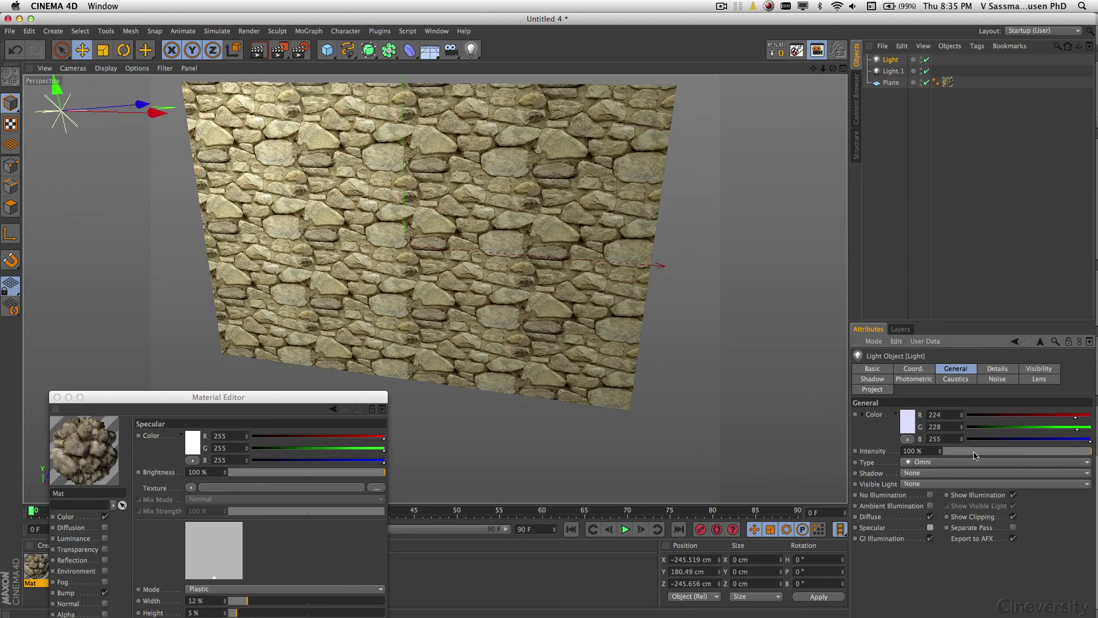
pyautogui.click(1009, 451)
# Move the duplicated light to the wall's right side at X 256.4 cm, tint it RGB 255, 255, 232, and render.
pyautogui.click(891, 72)
pyautogui.moveTo(157, 113); pyautogui.dragTo(785, 246)
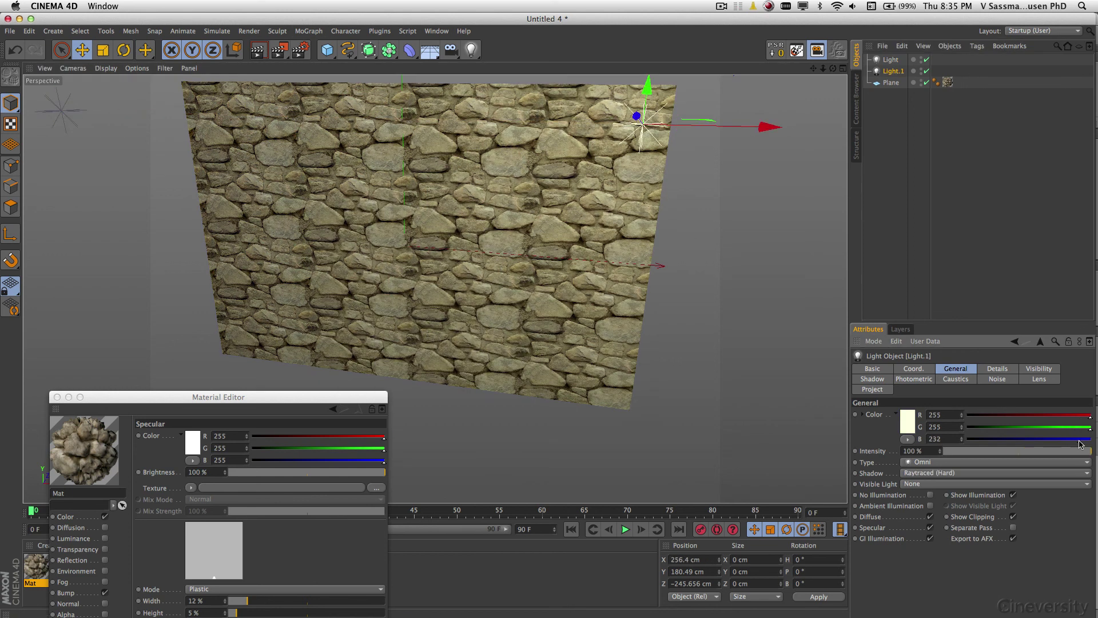
pyautogui.press('super+r')
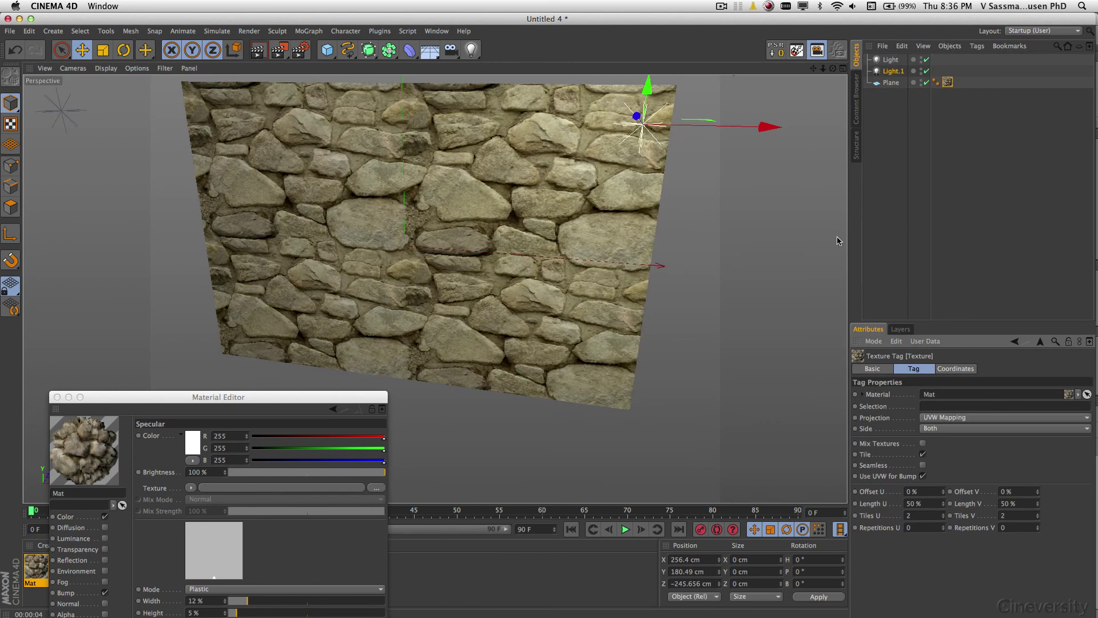
pyautogui.moveTo(813, 68); pyautogui.dragTo(804, 161)
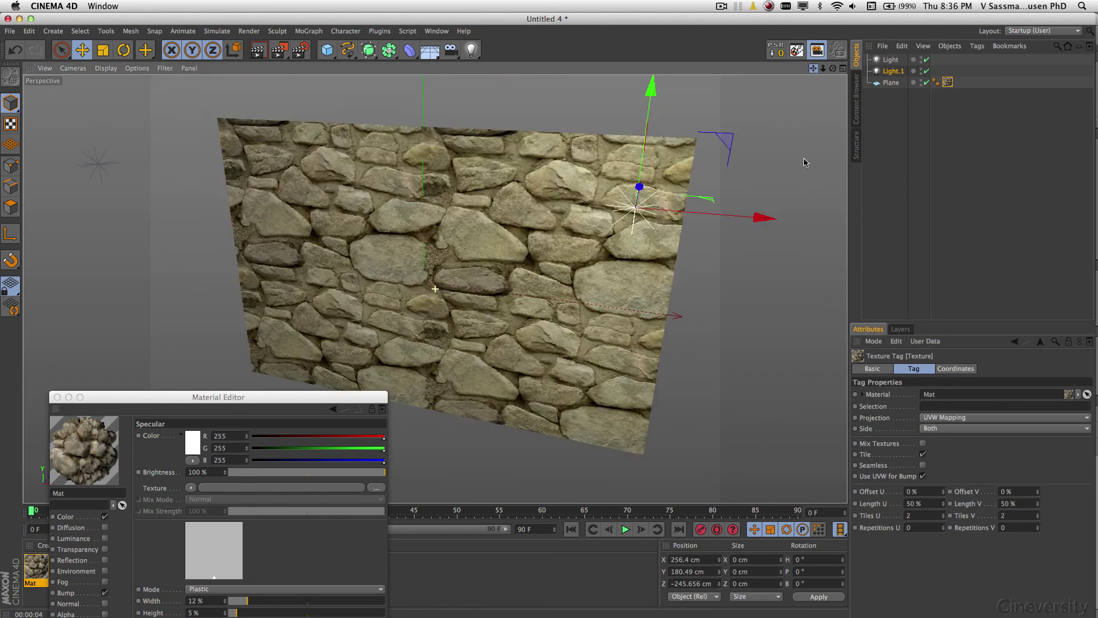
pyautogui.hotkey('ctrl', 'z')
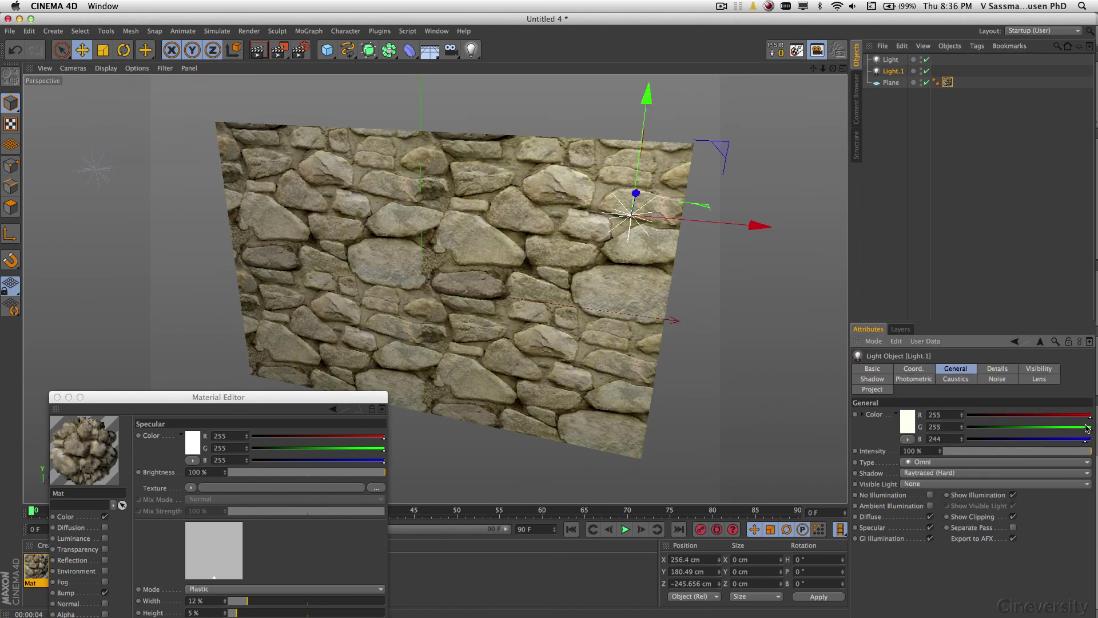